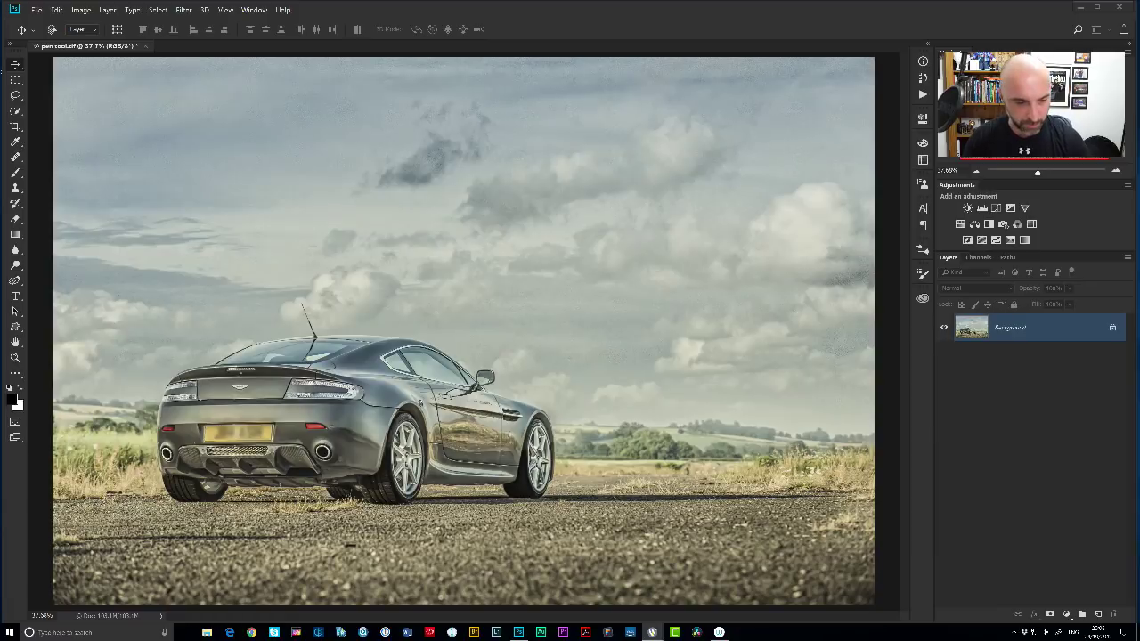
Create a new 3500 × 2500 px, 300 ppi document with Custom background contents.
left_click(34, 13)
left_click(56, 22)
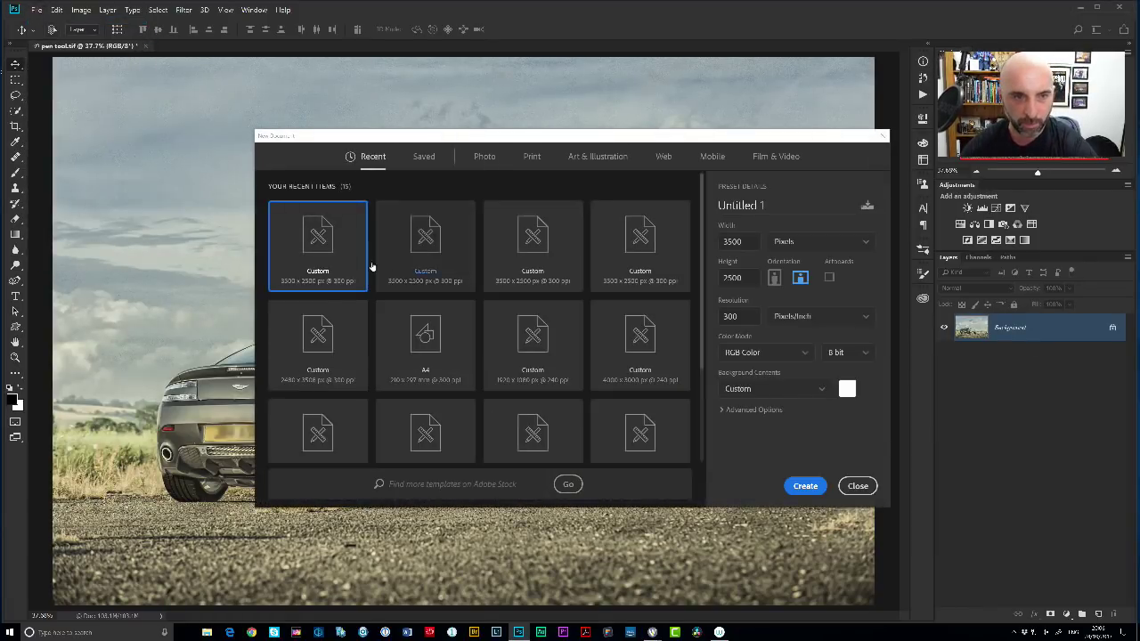
left_click(774, 388)
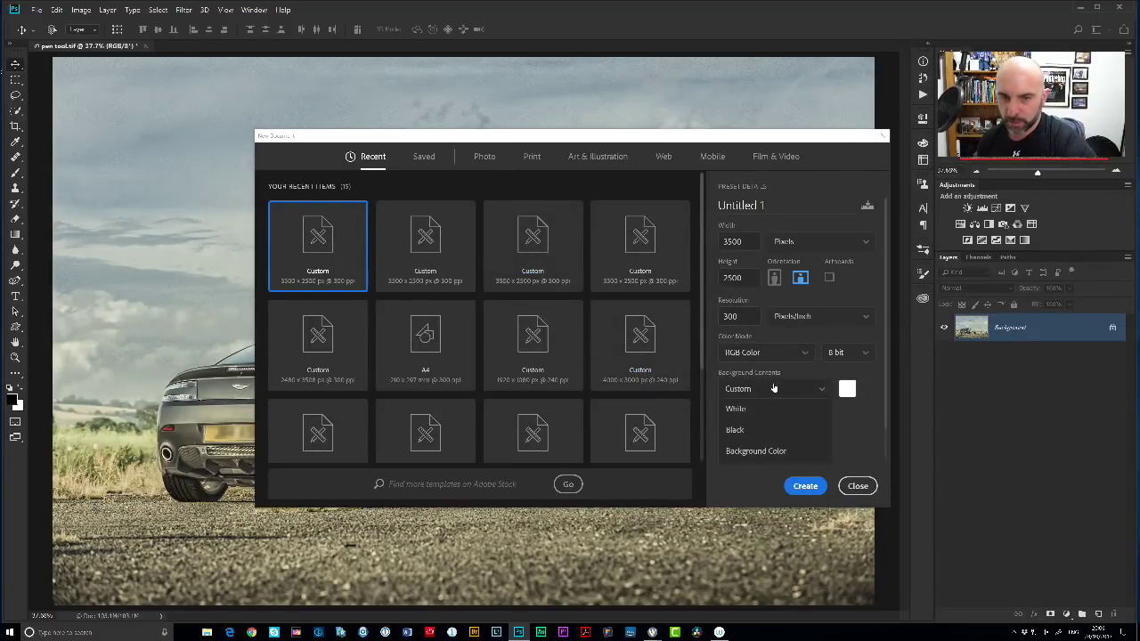
left_click(769, 390)
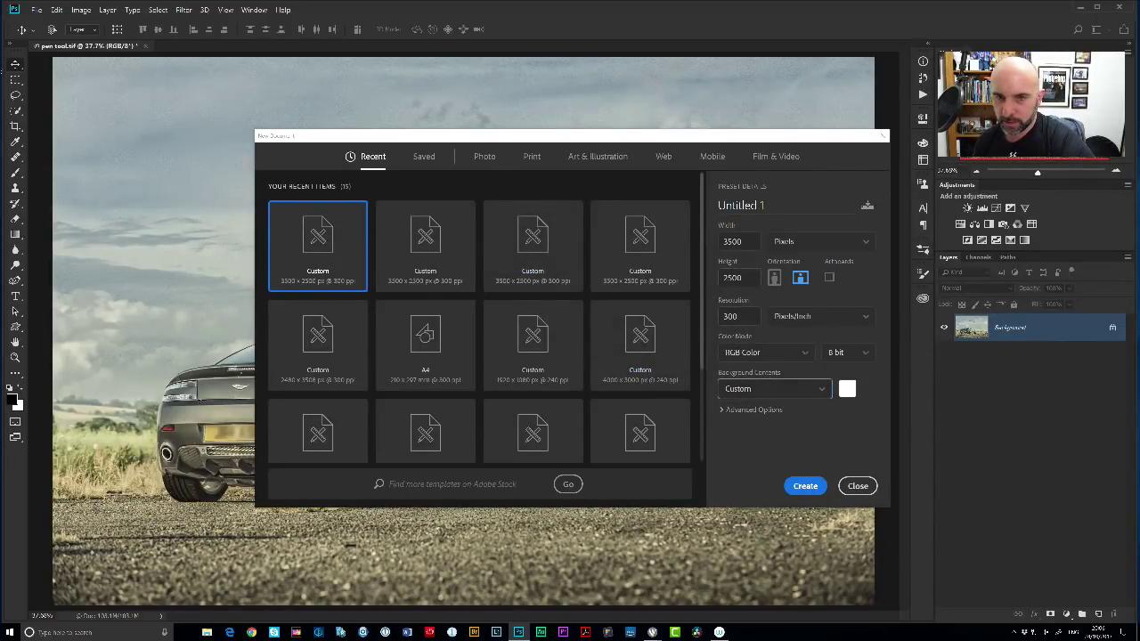
left_click(805, 485)
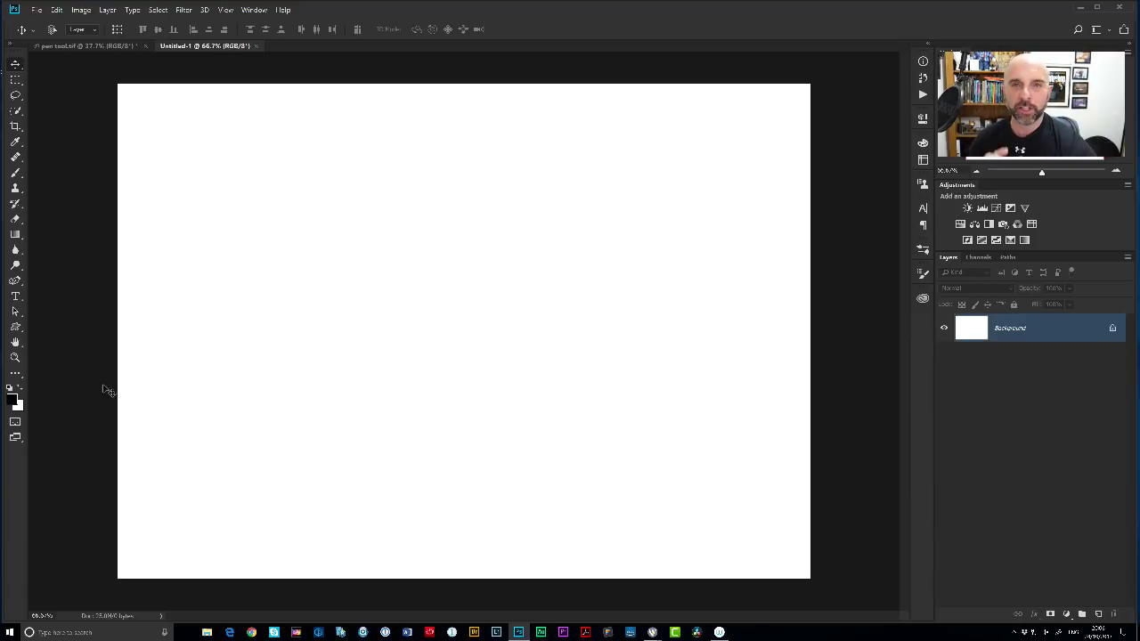
Pick the Pen Tool from the toolbar's pen flyout.
left_click_drag(15, 281, 62, 285)
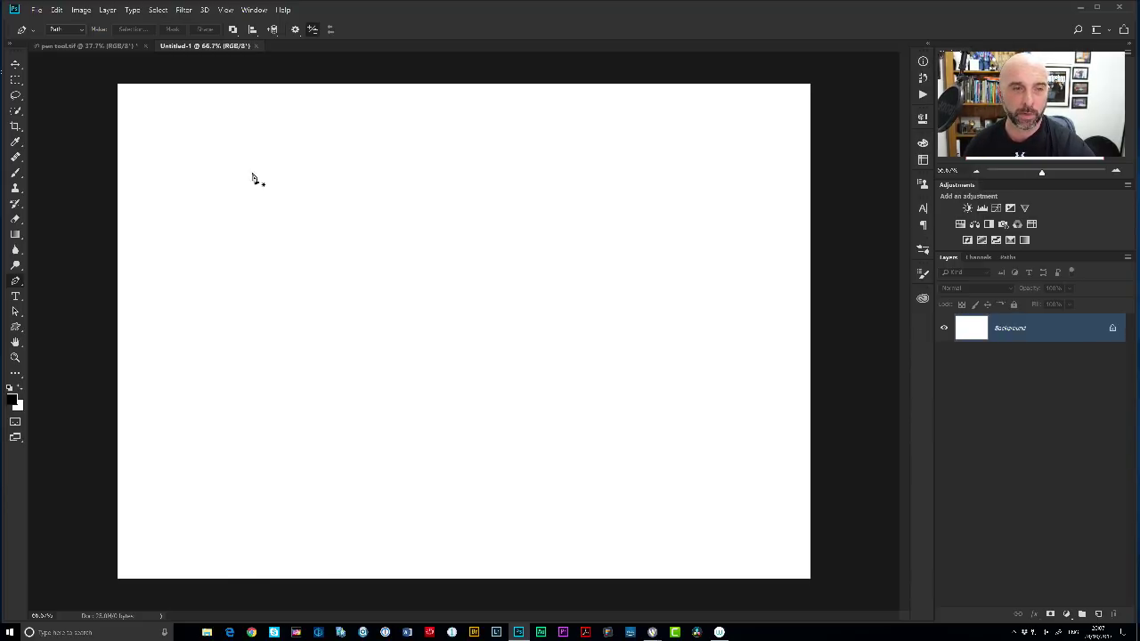
scroll(297, 196, "up", 2)
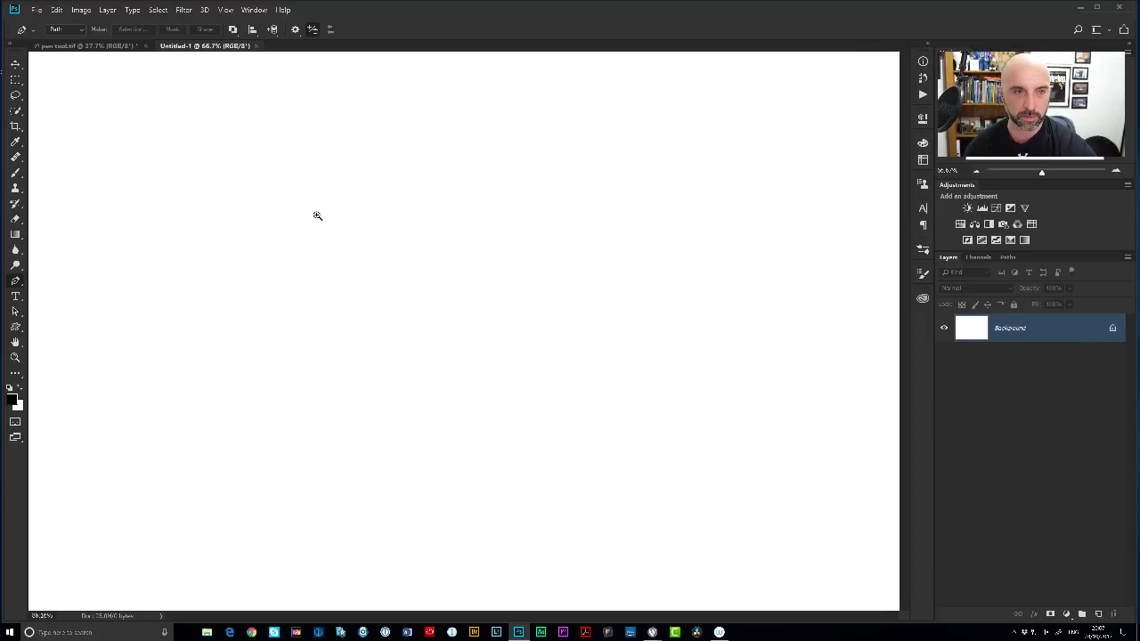
left_click(260, 180)
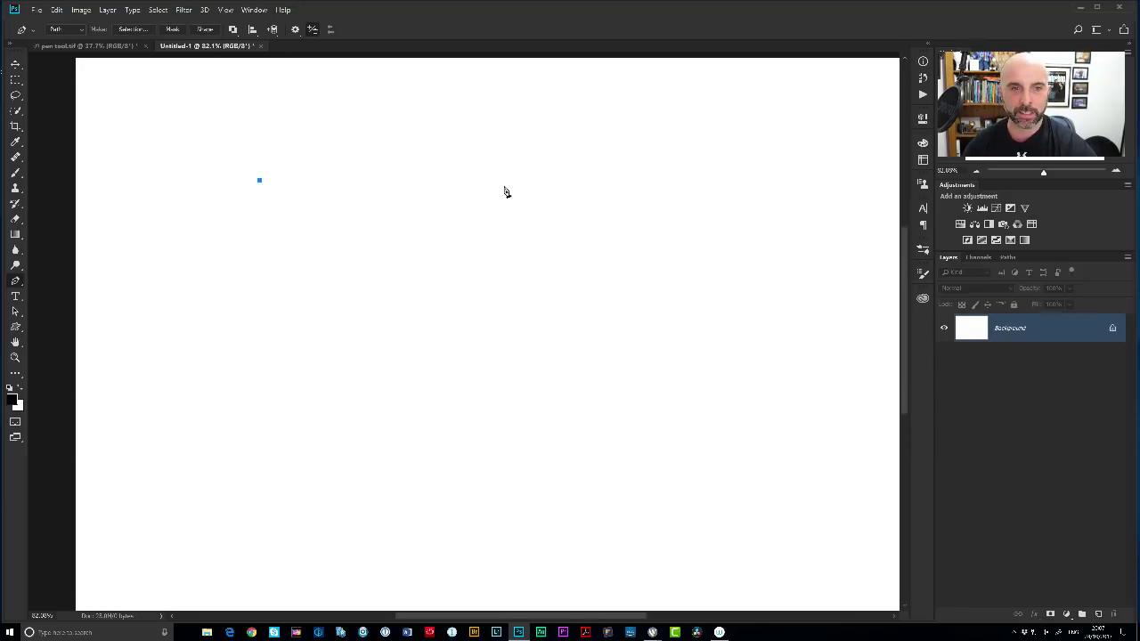
left_click_drag(530, 186, 656, 227)
left_click_drag(675, 326, 737, 460)
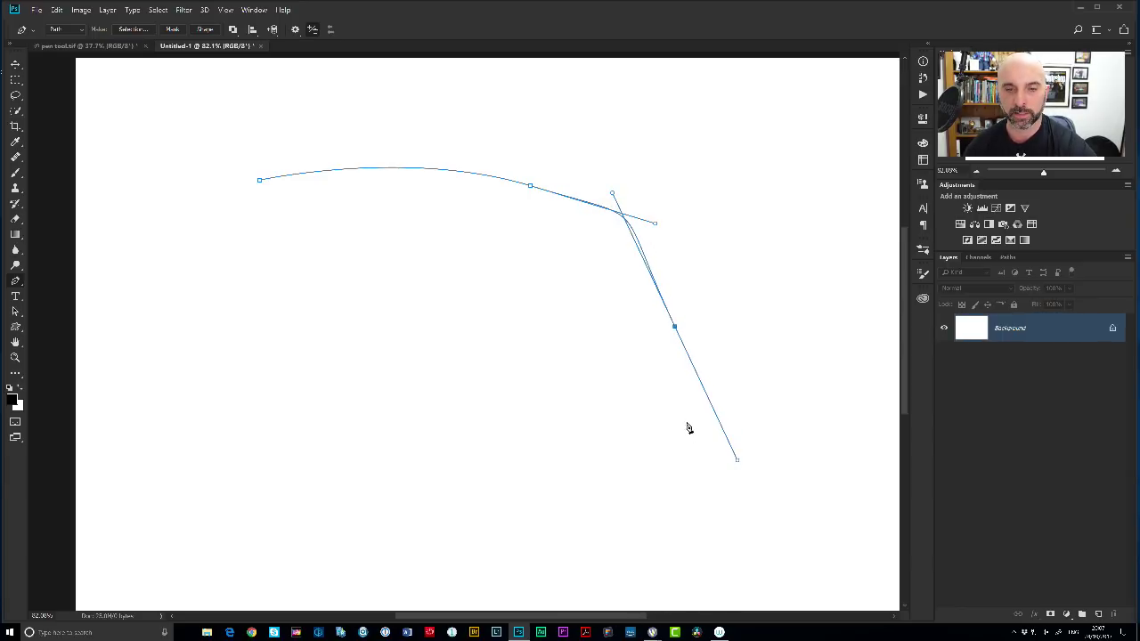
mouse_move(667, 406)
left_mouse_down()
mouse_move(629, 392)
mouse_move(647, 403)
left_mouse_up()
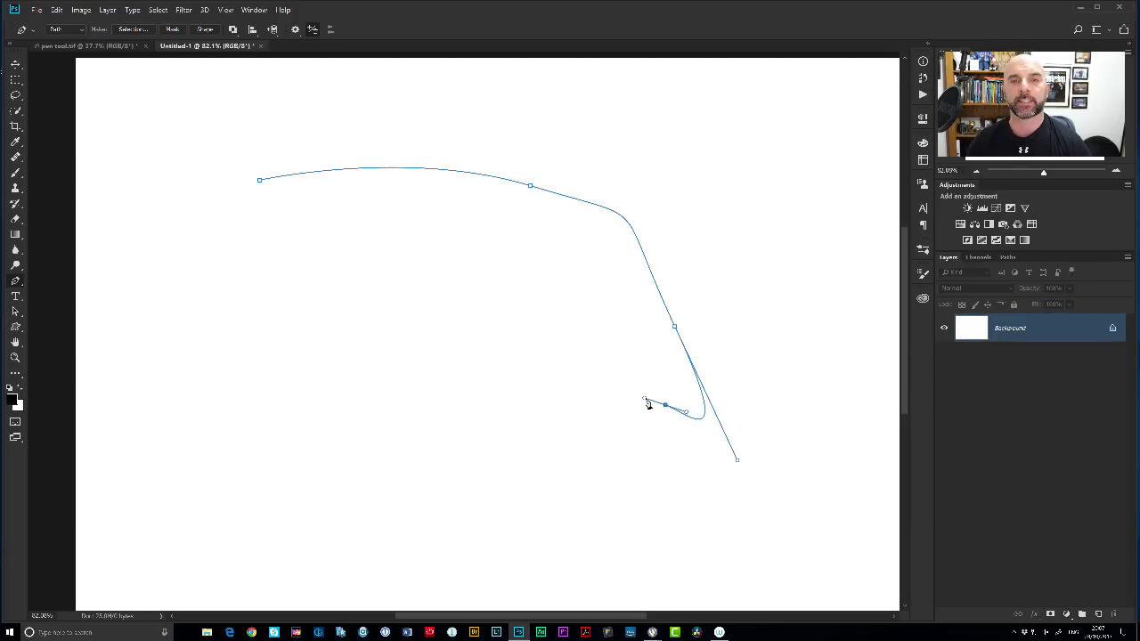
left_click_drag(648, 404, 648, 403)
key("BackSpace")
key("BackSpace")
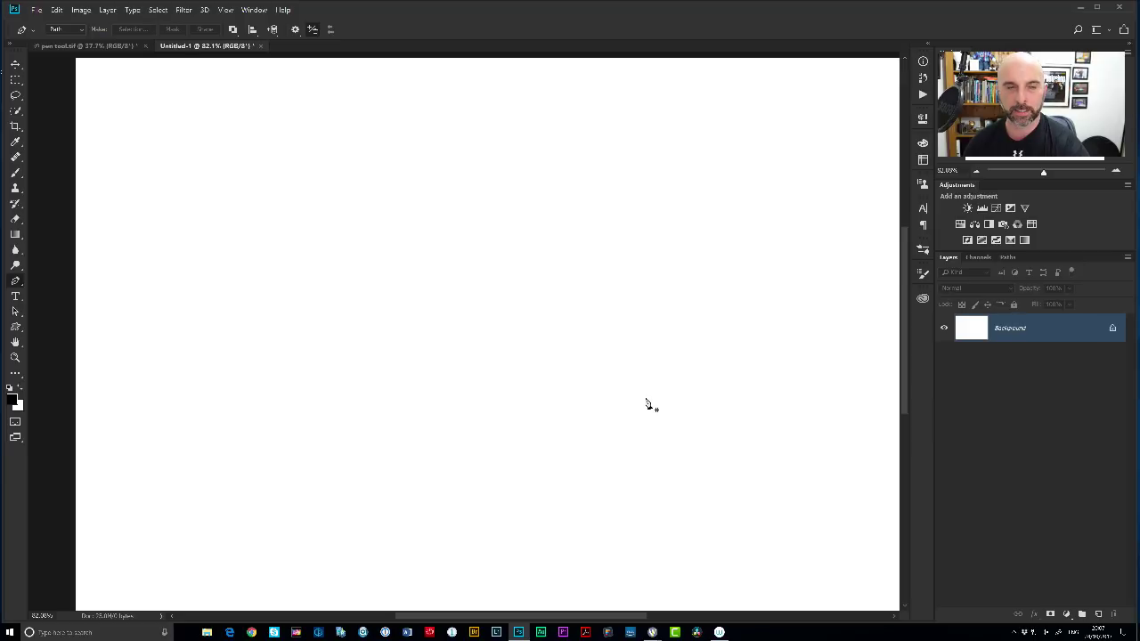
left_click(198, 204)
left_click_drag(522, 187, 613, 220)
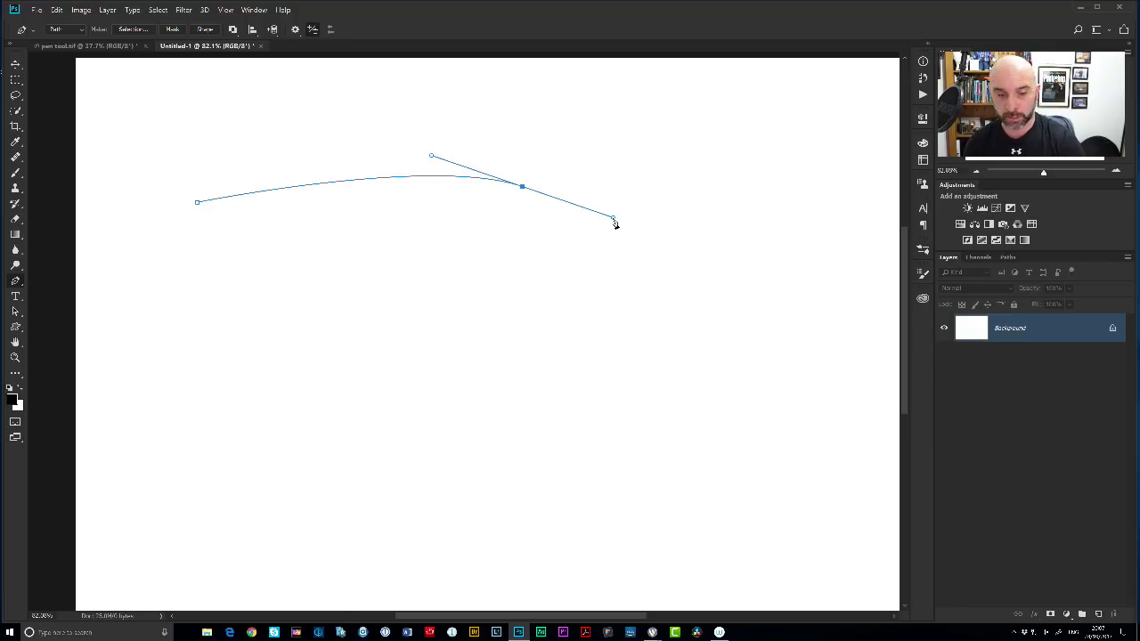
key("Escape")
key("Escape")
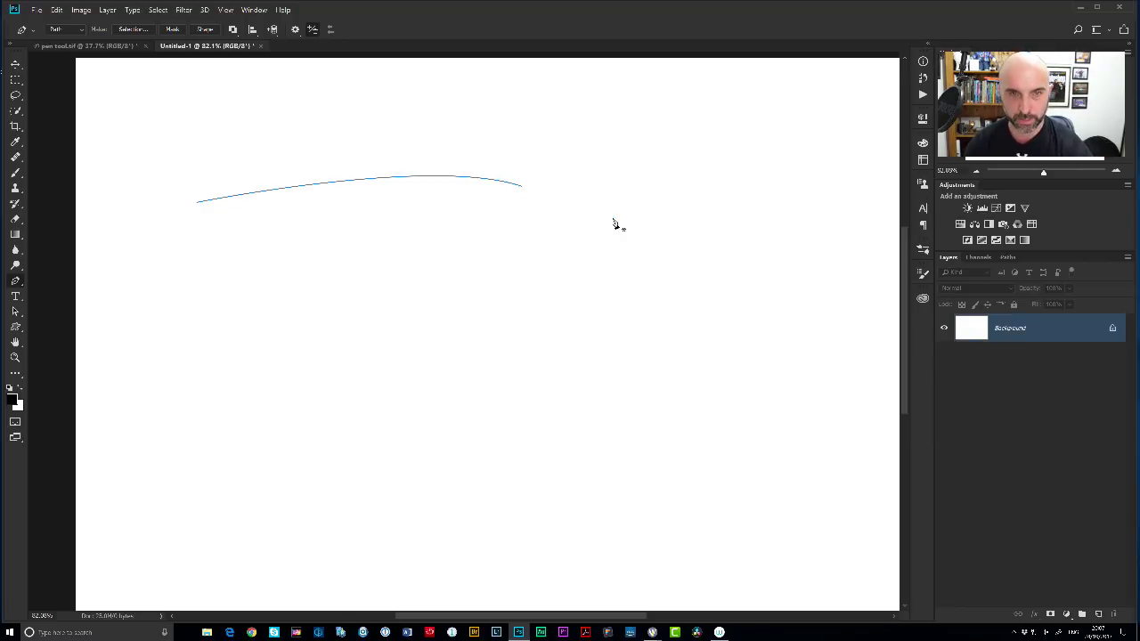
Draw a two-anchor path and shape it into a gentle curve.
left_click(243, 161)
left_click(516, 172)
left_click_drag(523, 176, 597, 195)
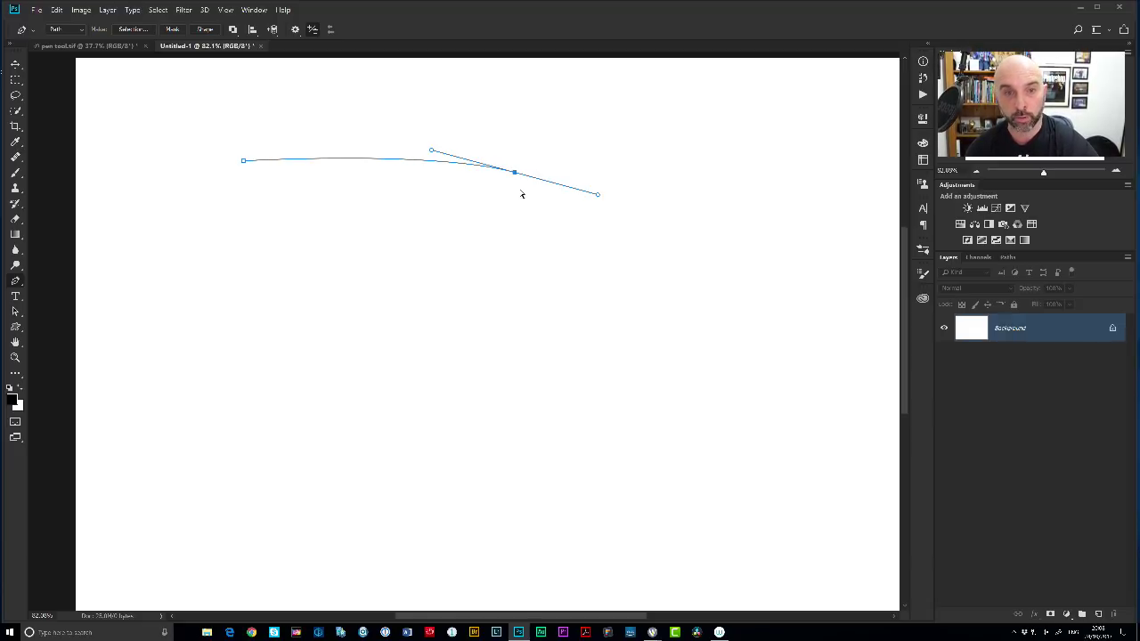
left_click_drag(517, 175, 550, 206)
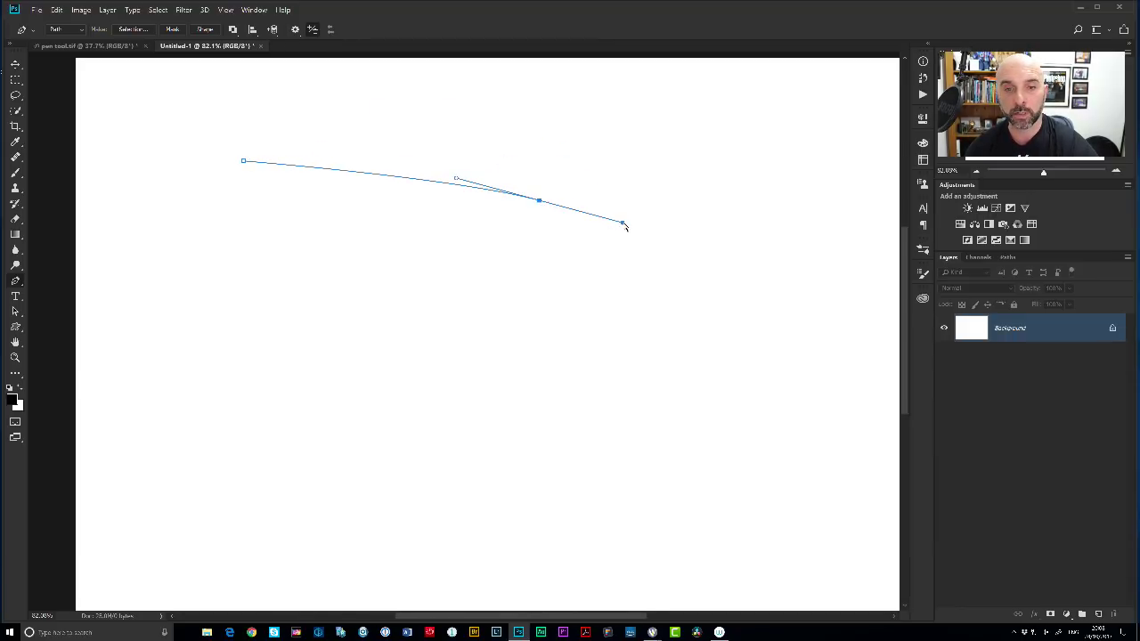
mouse_move(625, 226)
left_mouse_down()
mouse_move(561, 209)
mouse_move(614, 224)
mouse_move(614, 176)
mouse_move(629, 176)
mouse_move(614, 226)
left_mouse_up()
left_click_drag(539, 204, 601, 169)
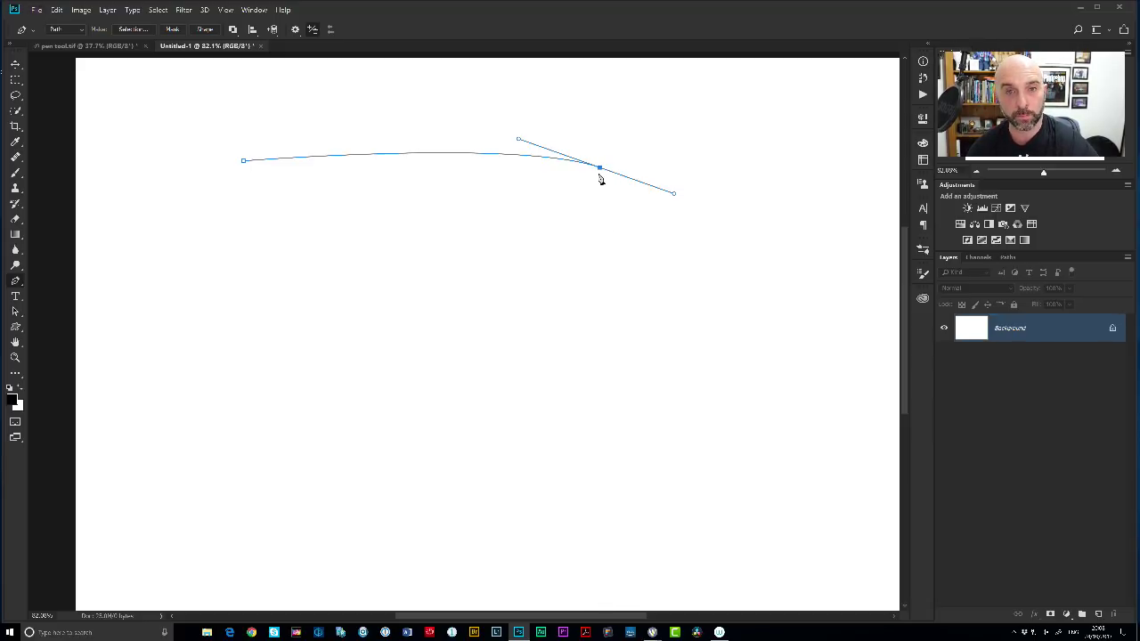
Turn the end anchor into a sharp corner and add two straight segments.
left_click(600, 167, "alt")
left_click_drag(652, 232, 610, 265)
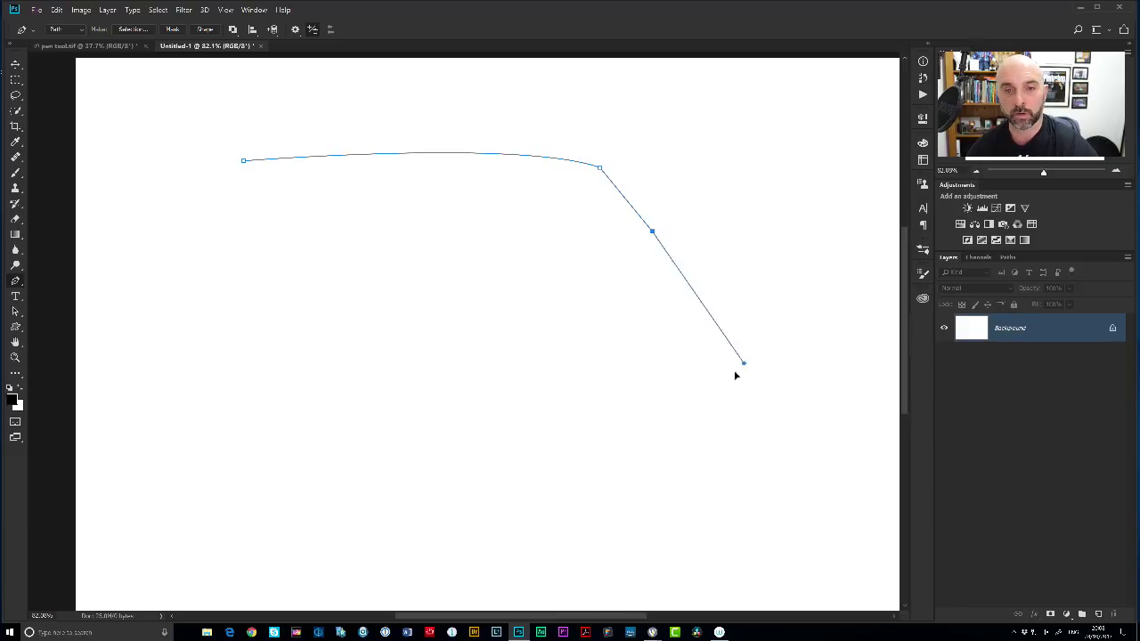
left_click(599, 310)
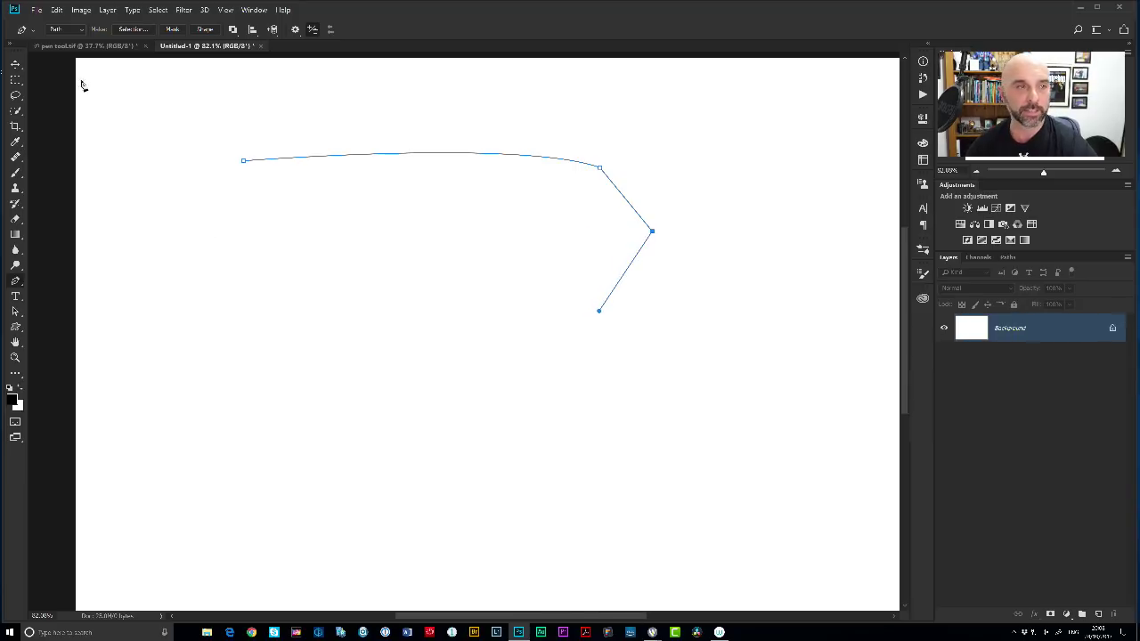
Switch to pen tool.tif and zoom in on the car to about 83%.
left_click(86, 48)
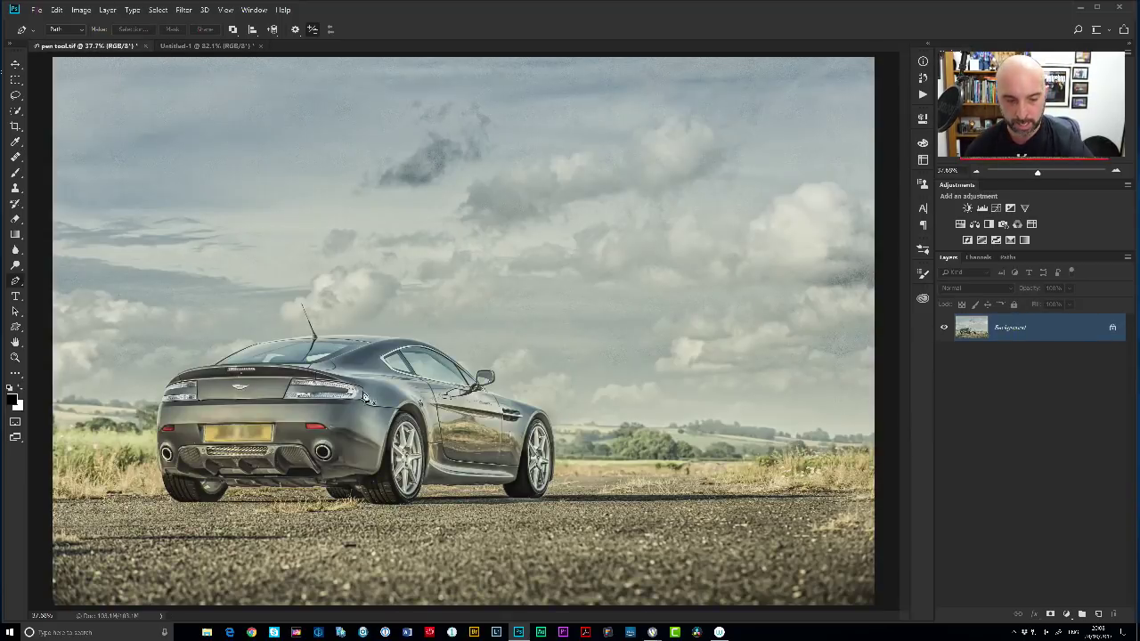
scroll(347, 392, "up", 5)
scroll(424, 324, "down", 3)
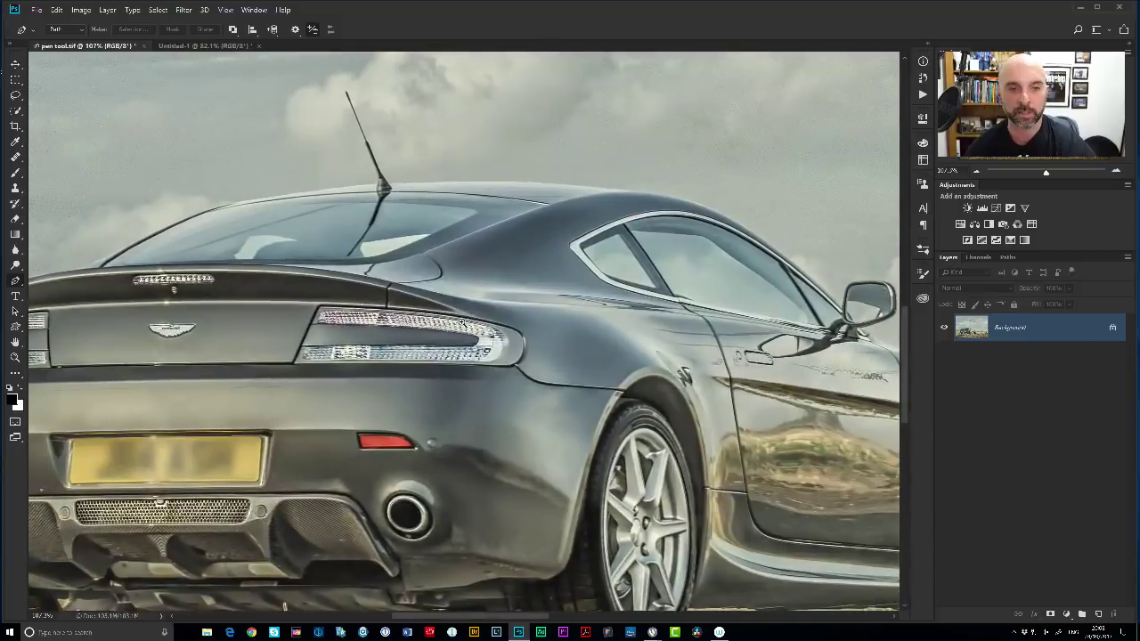
scroll(458, 328, "up", 1)
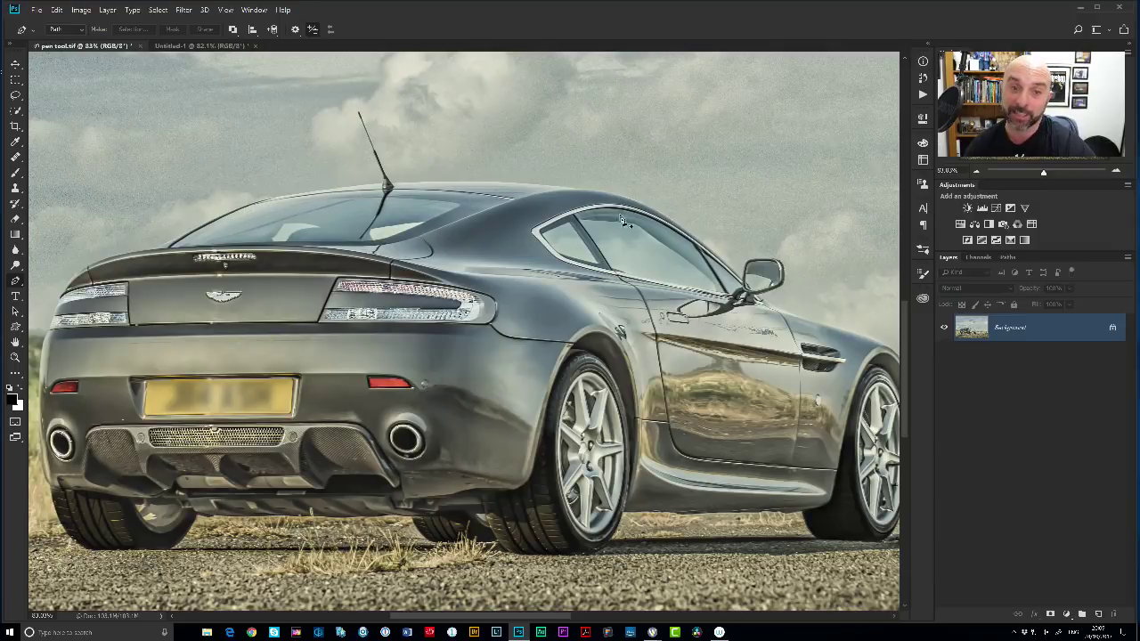
Trace the roofline with curved anchors and broken handles, then delete the path and return to Untitled-1.
left_click(276, 201)
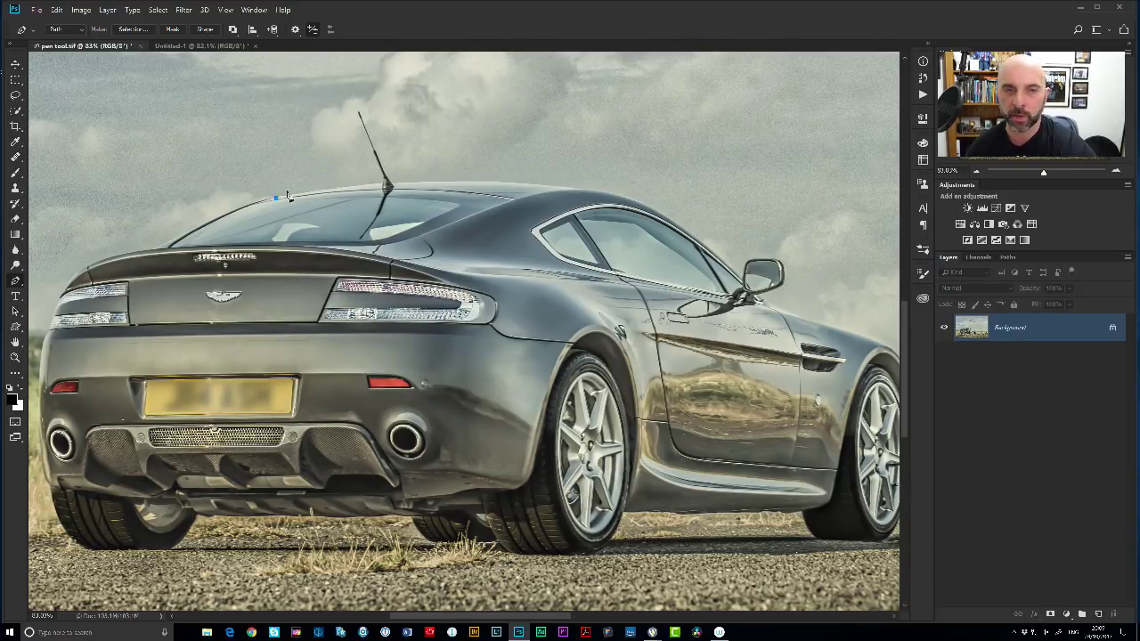
left_click(579, 193)
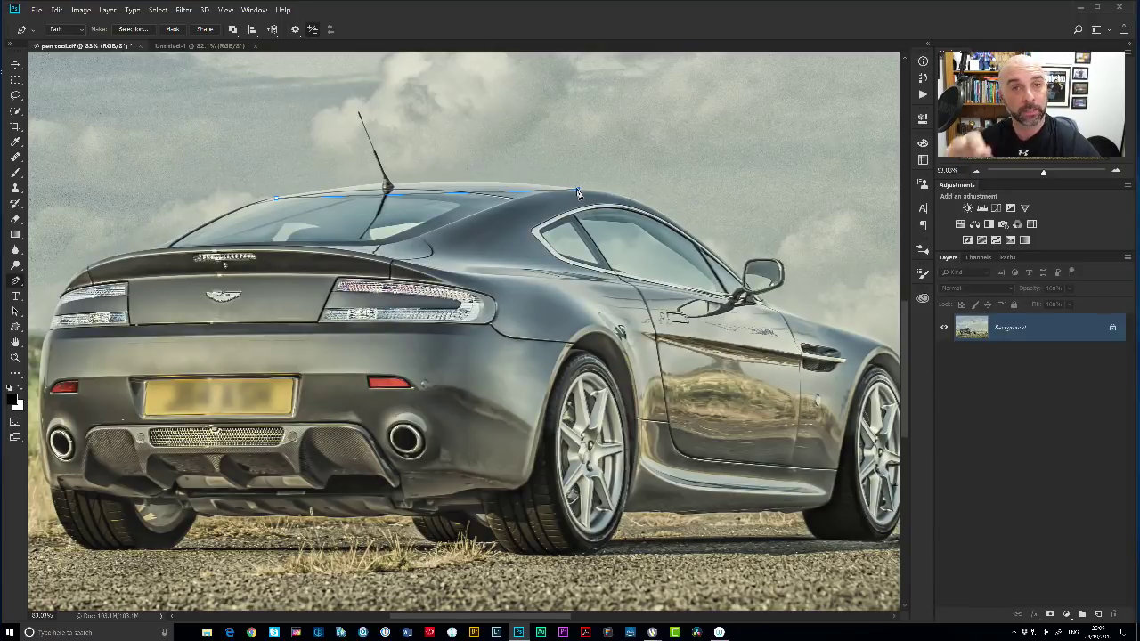
left_click_drag(579, 193, 726, 217)
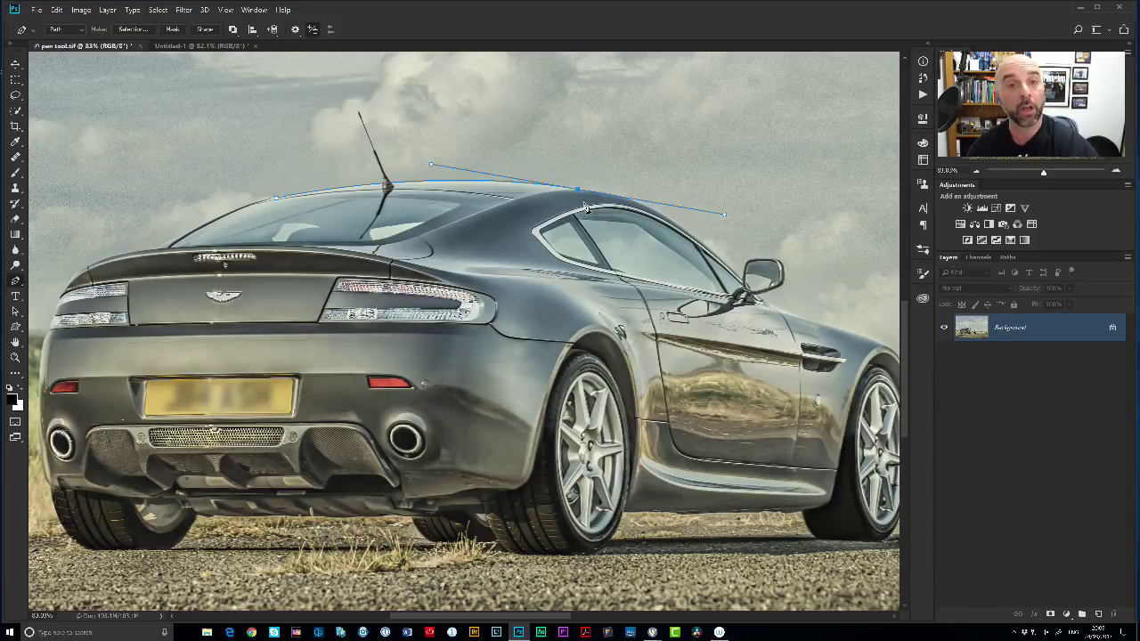
mouse_move(579, 193)
left_mouse_down()
mouse_move(609, 204)
mouse_move(575, 188)
left_mouse_up()
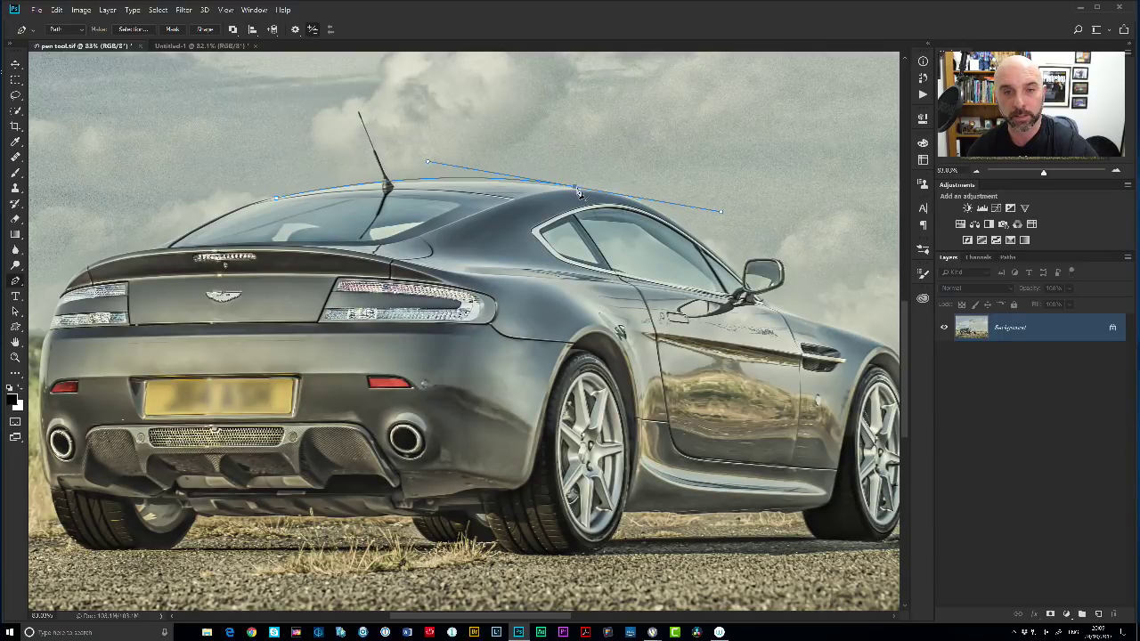
left_click(645, 208)
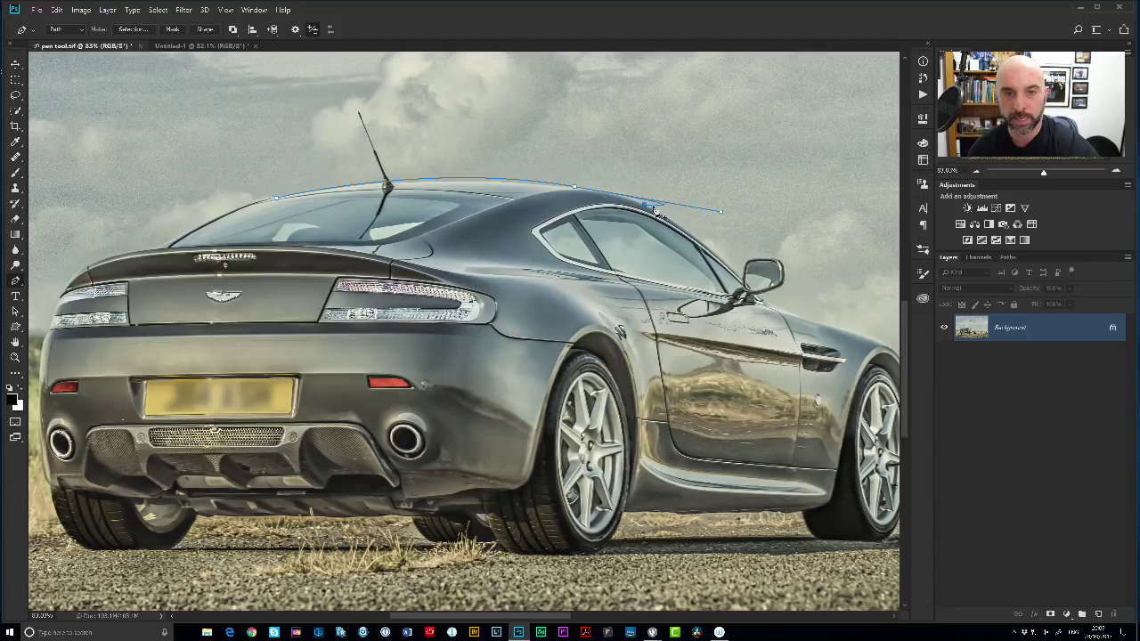
left_click(655, 208)
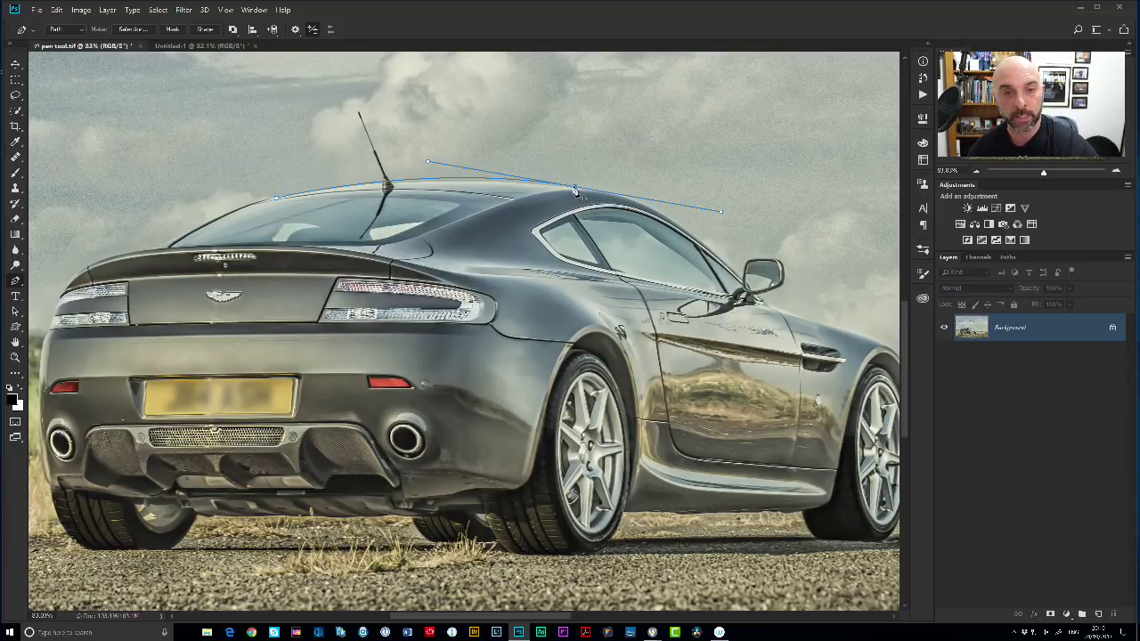
left_click(577, 191, "alt")
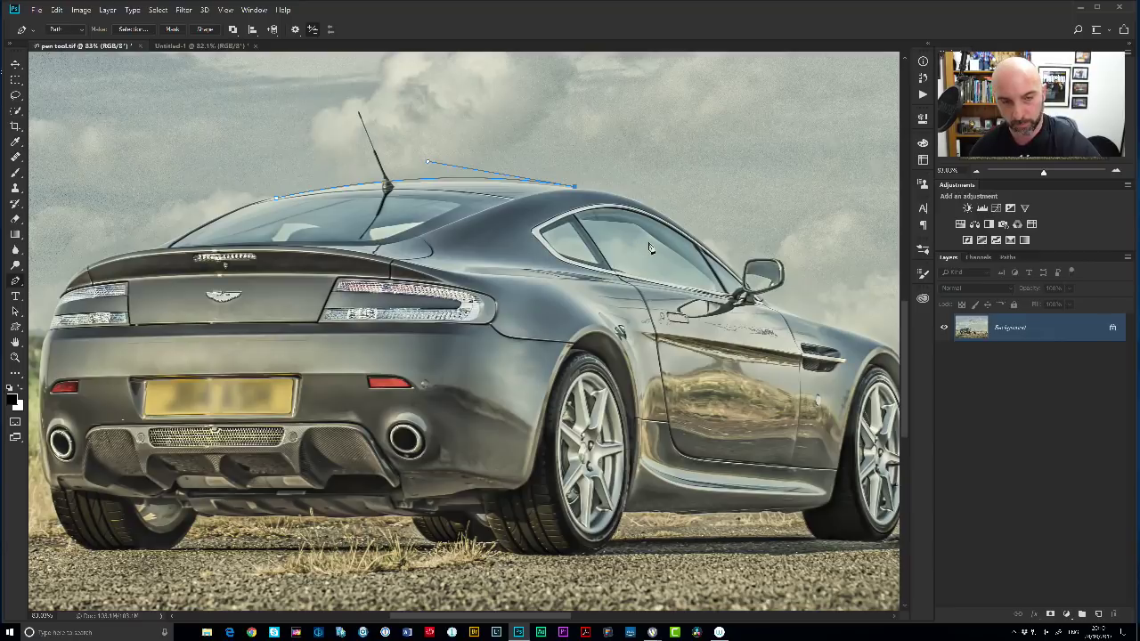
left_click_drag(666, 220, 697, 242)
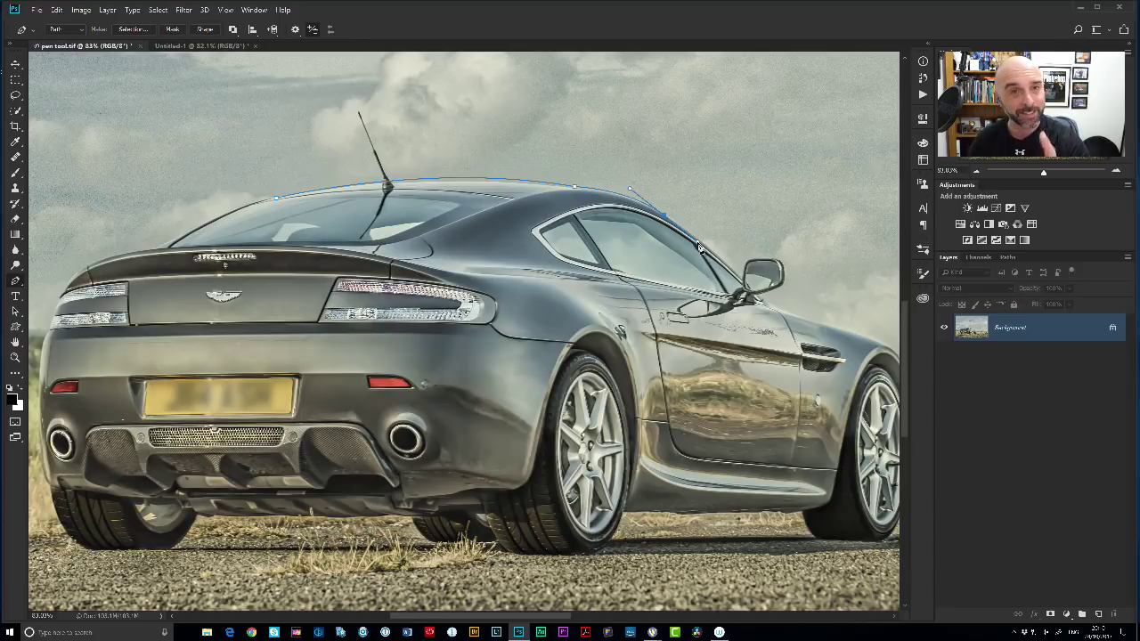
key("Delete")
key("Delete")
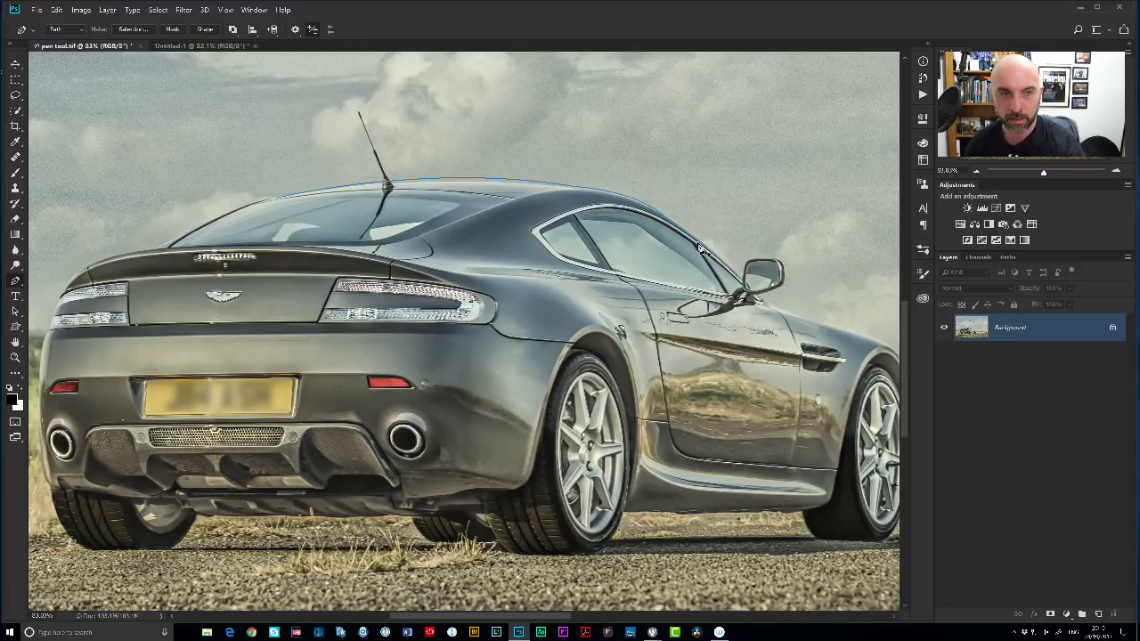
left_click(196, 46)
Clear the canvas, then use the Curvature Pen to draw a level top edge with a sharp corner.
key("Delete")
key("Delete")
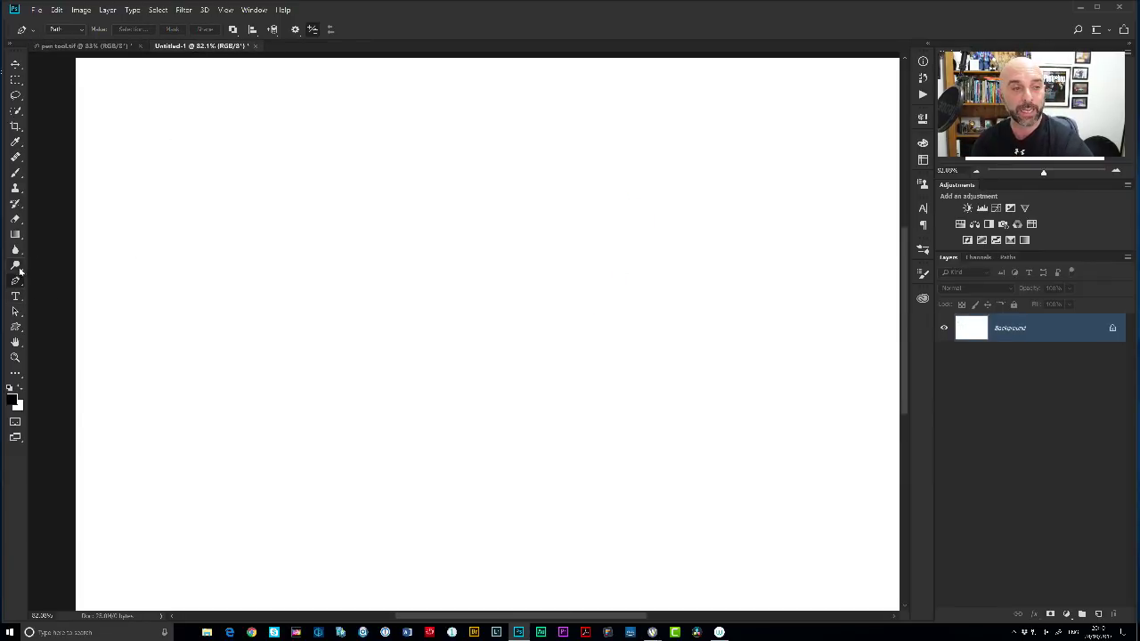
right_click(15, 282)
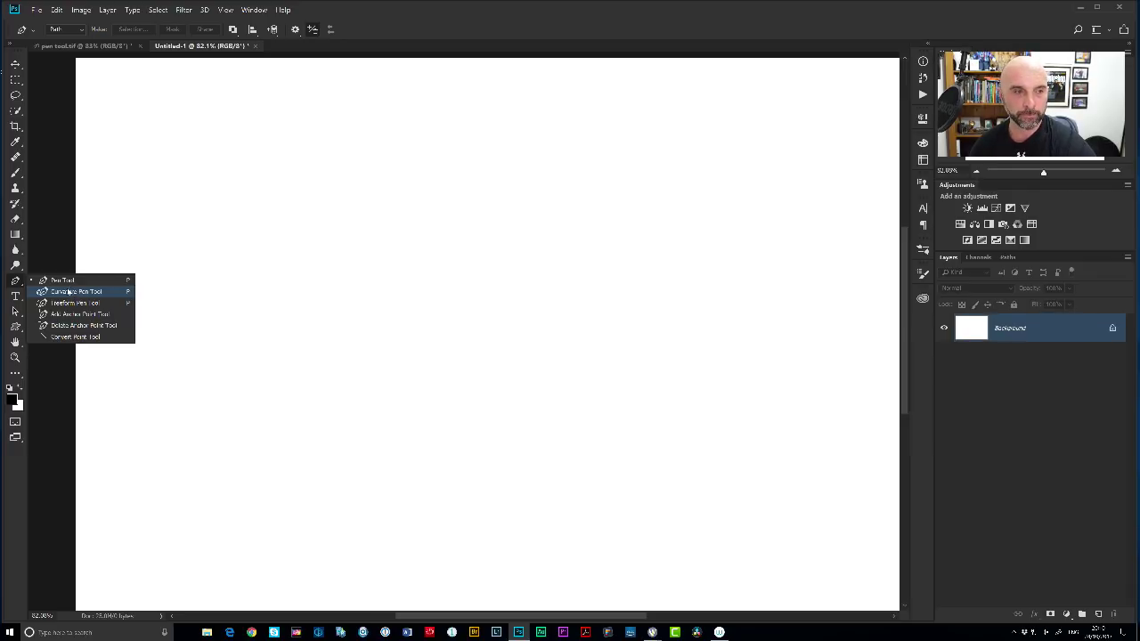
left_click(74, 293)
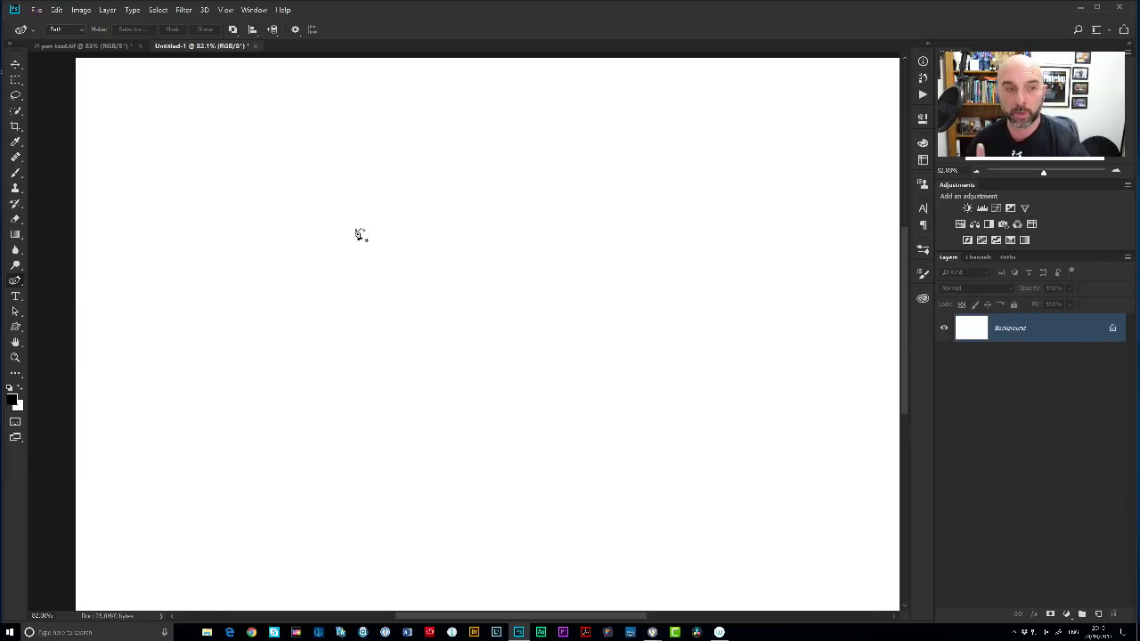
left_click(257, 186)
left_click(572, 196)
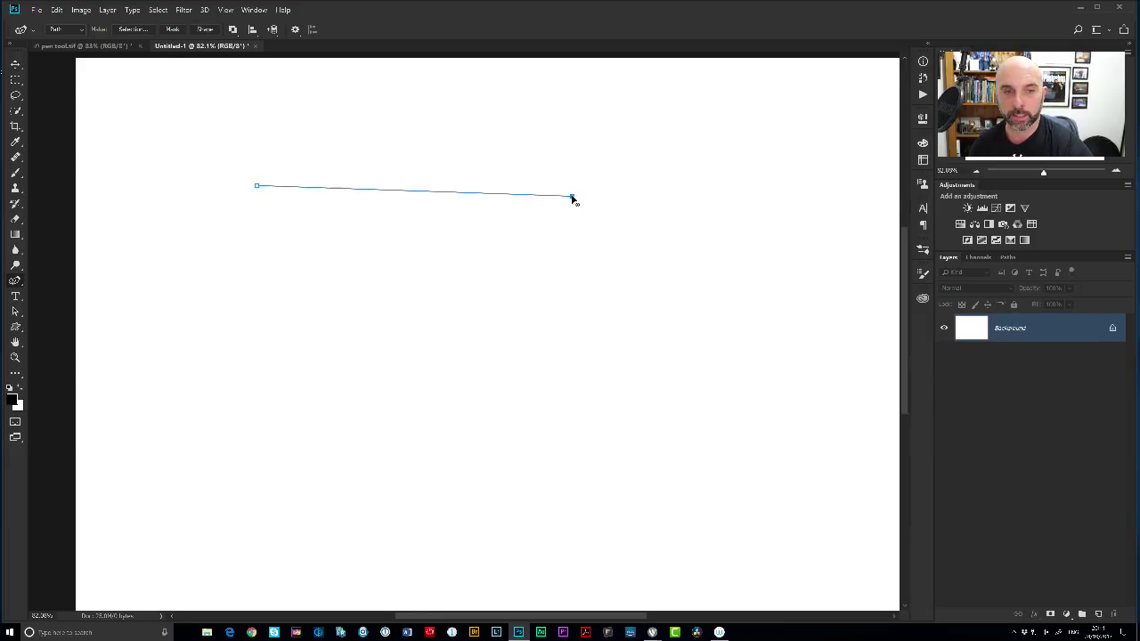
left_click(727, 280)
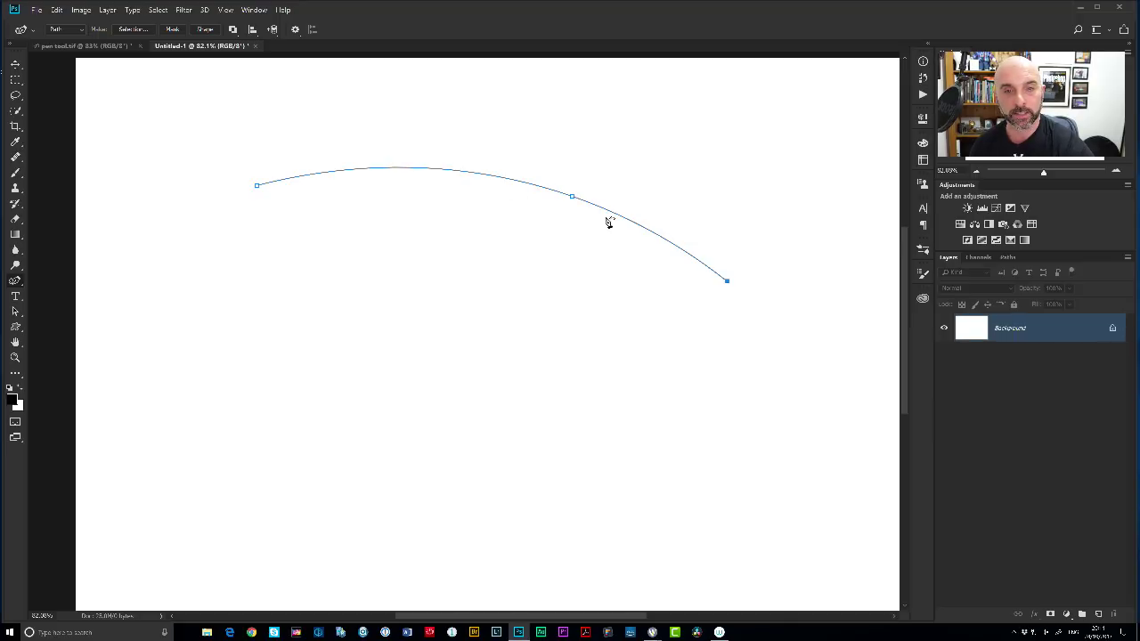
left_click_drag(572, 196, 505, 198)
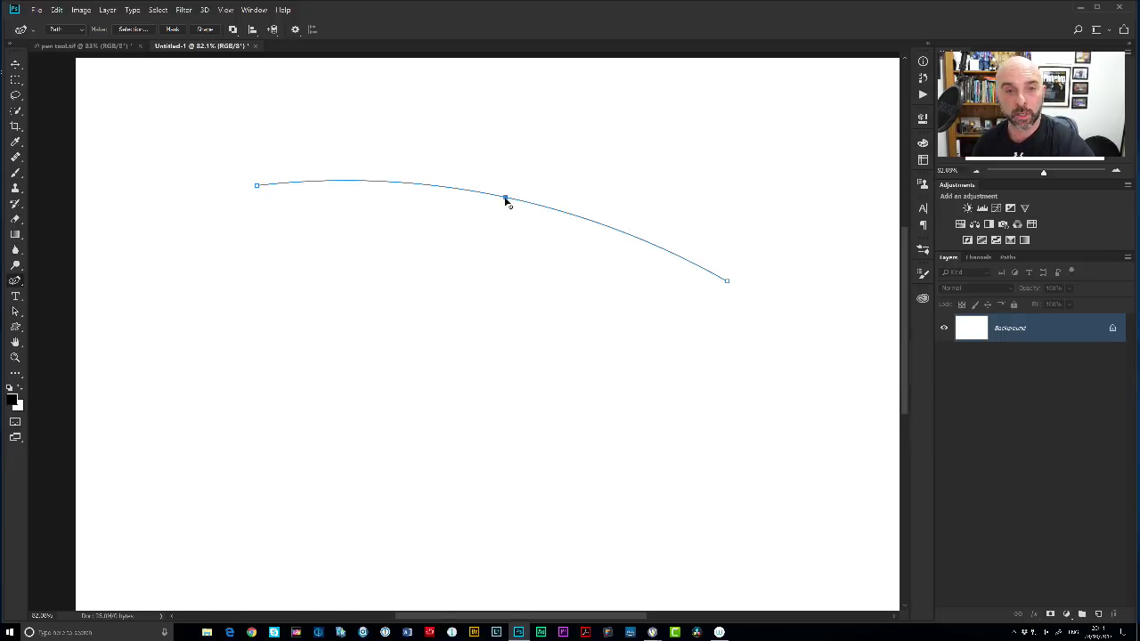
double_click(505, 198)
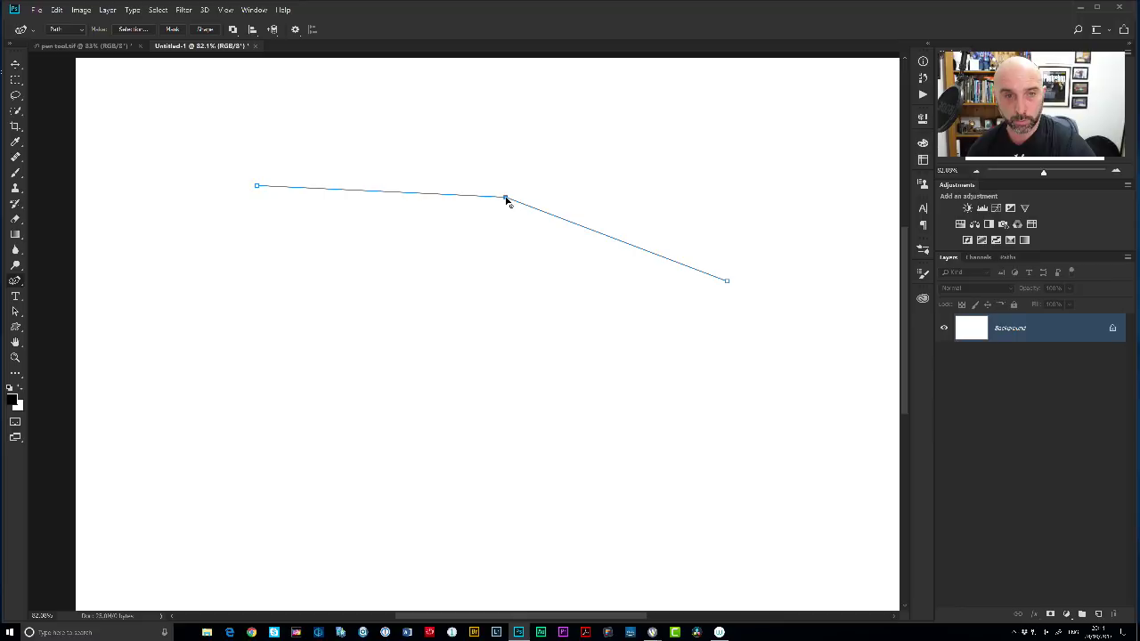
left_click_drag(507, 200, 556, 186)
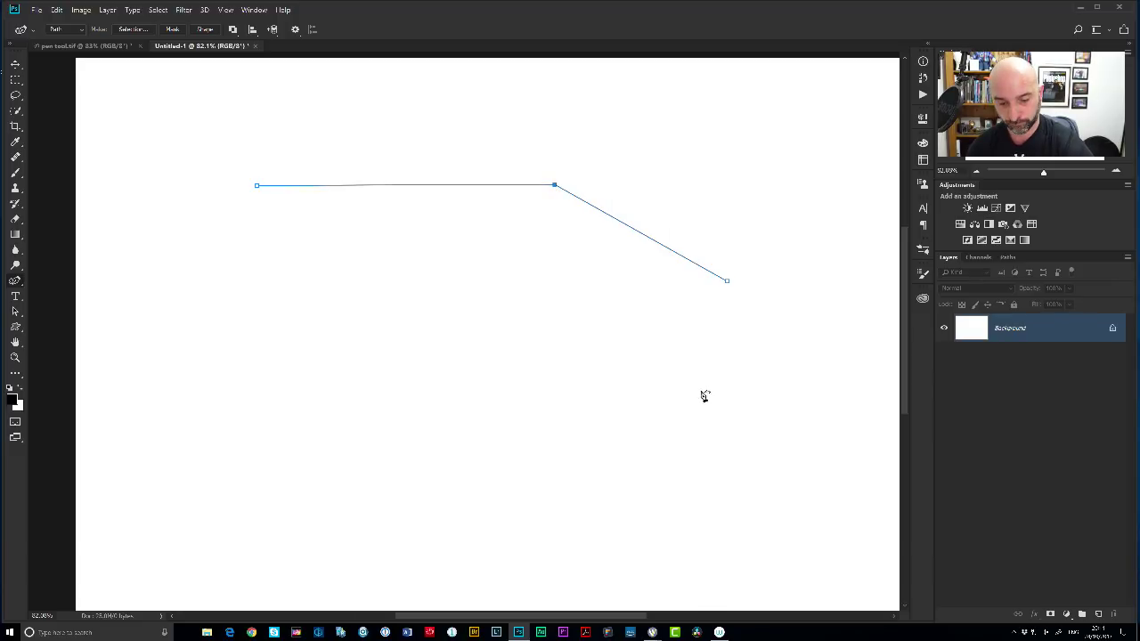
Extend the path in curves around the right side and back left along the bottom.
left_click(773, 384)
left_click(738, 462)
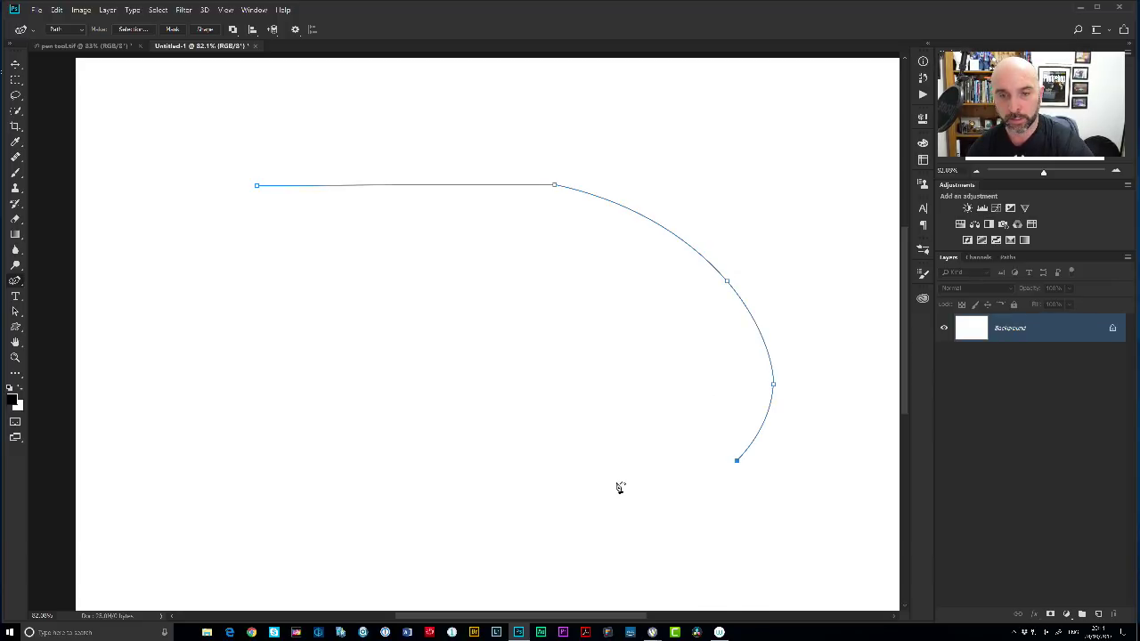
left_click(614, 479)
left_click(539, 448)
left_click(370, 458)
left_click(280, 457)
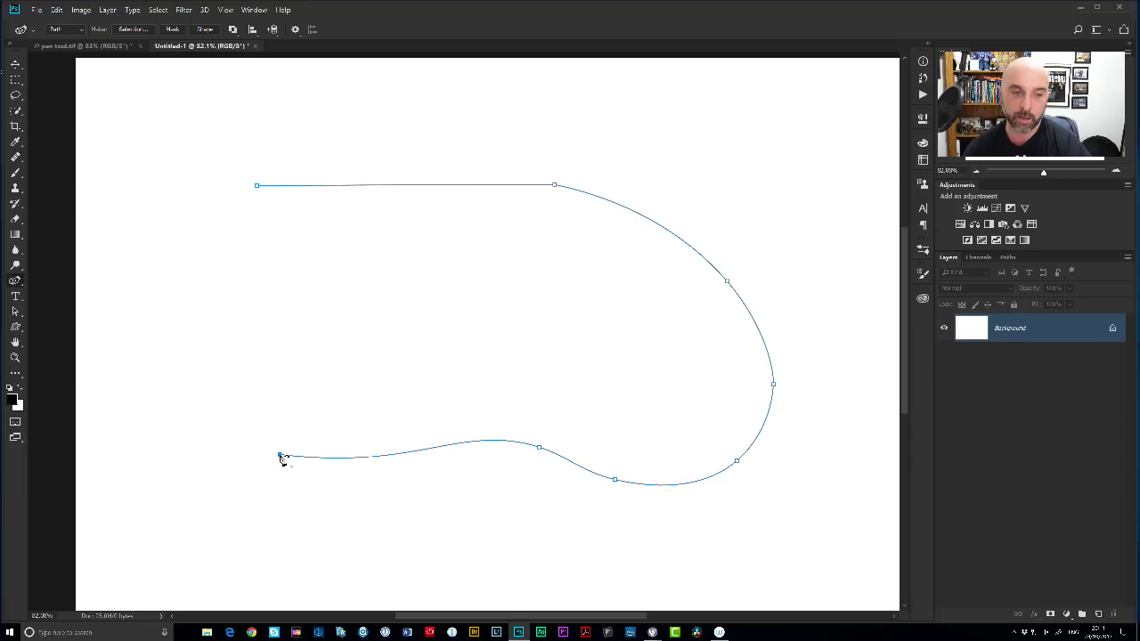
Curve the path up the left side, make the four right-hand anchors corners, then open pen tool.tif.
left_click(260, 493)
left_click_drag(251, 492, 306, 121)
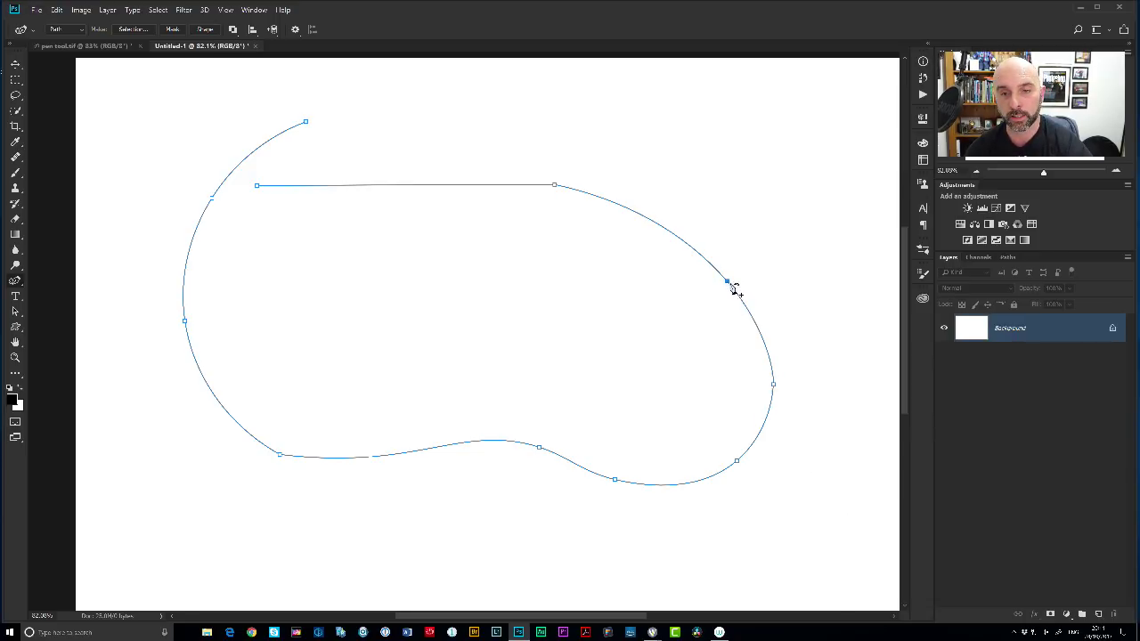
left_click(727, 281)
key("ctrl+z")
left_click(728, 283)
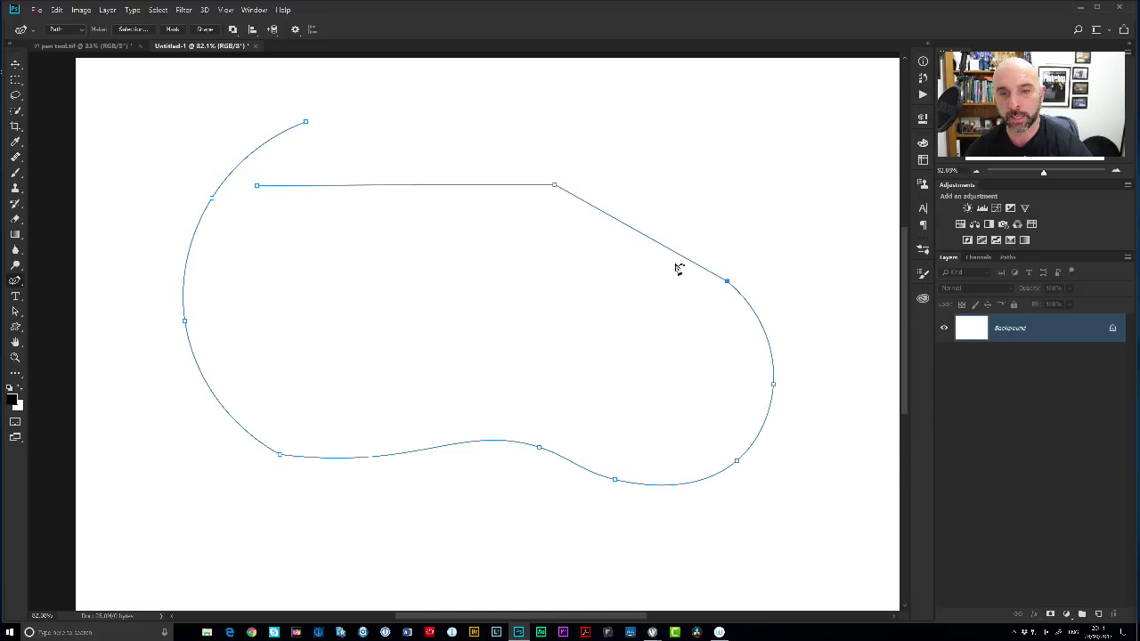
left_click(774, 386)
left_click(737, 462)
left_click(616, 481)
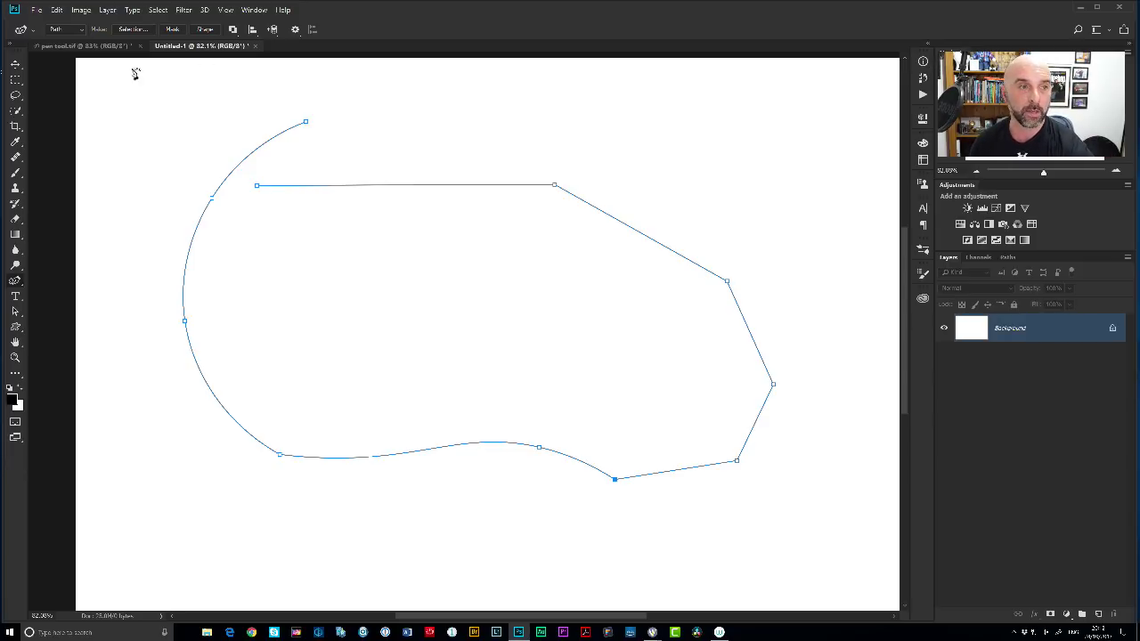
left_click(87, 46)
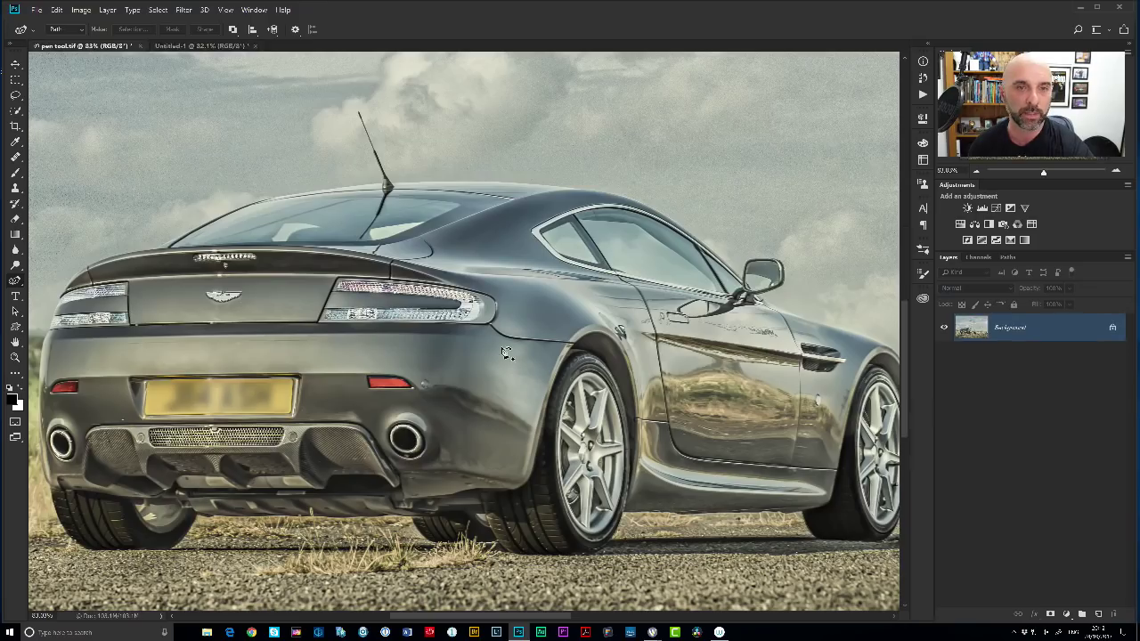
With the standard Pen Tool, place anchors along the car's roofline, then remove that trial path.
right_click(15, 282)
left_click(63, 282)
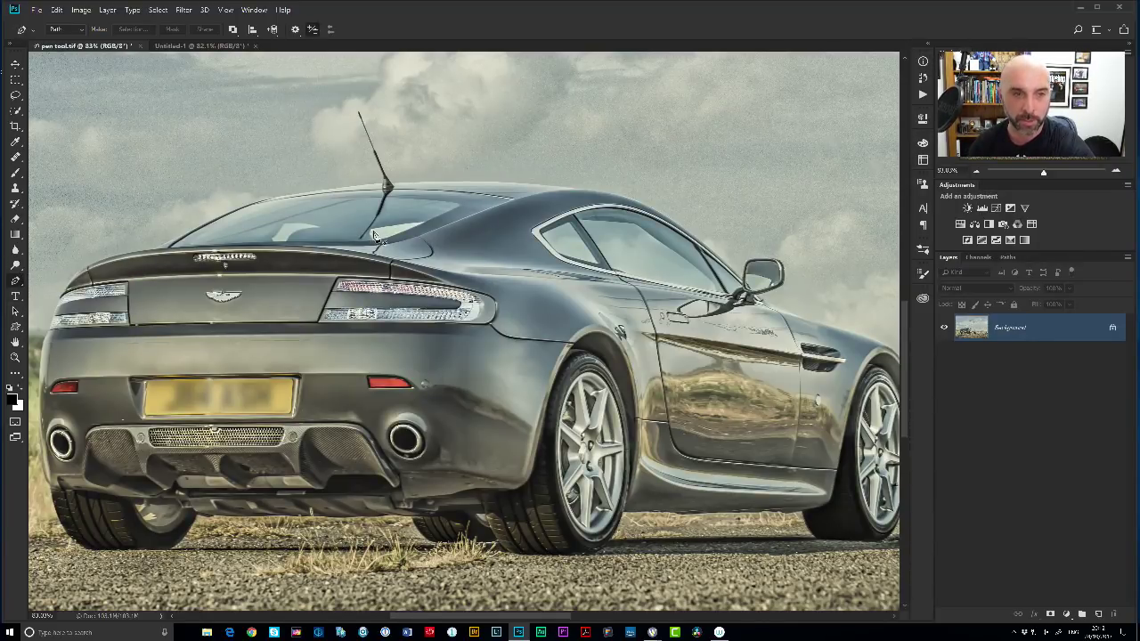
left_click(414, 182)
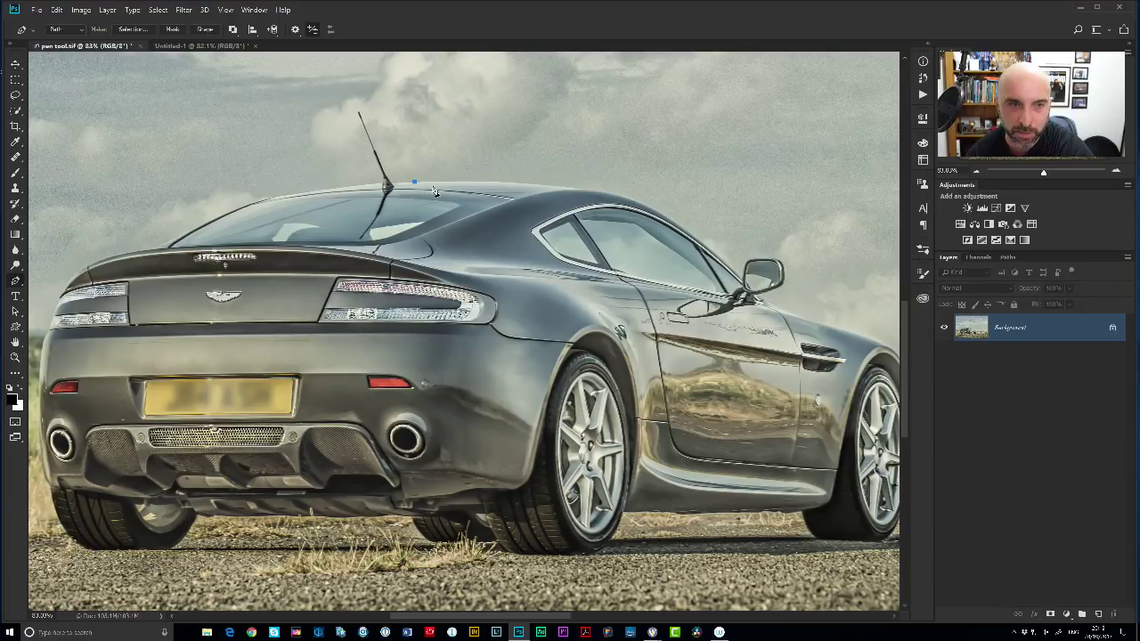
left_click(431, 182)
left_click(481, 182)
left_click(514, 183)
left_click(550, 186)
left_click(586, 189)
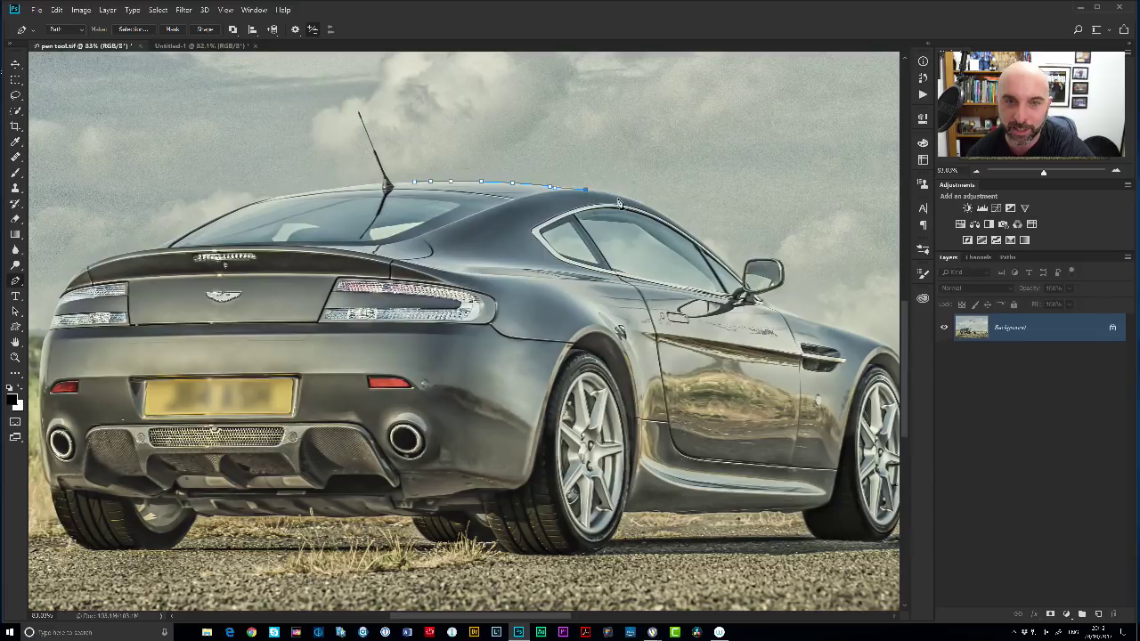
left_click(661, 217)
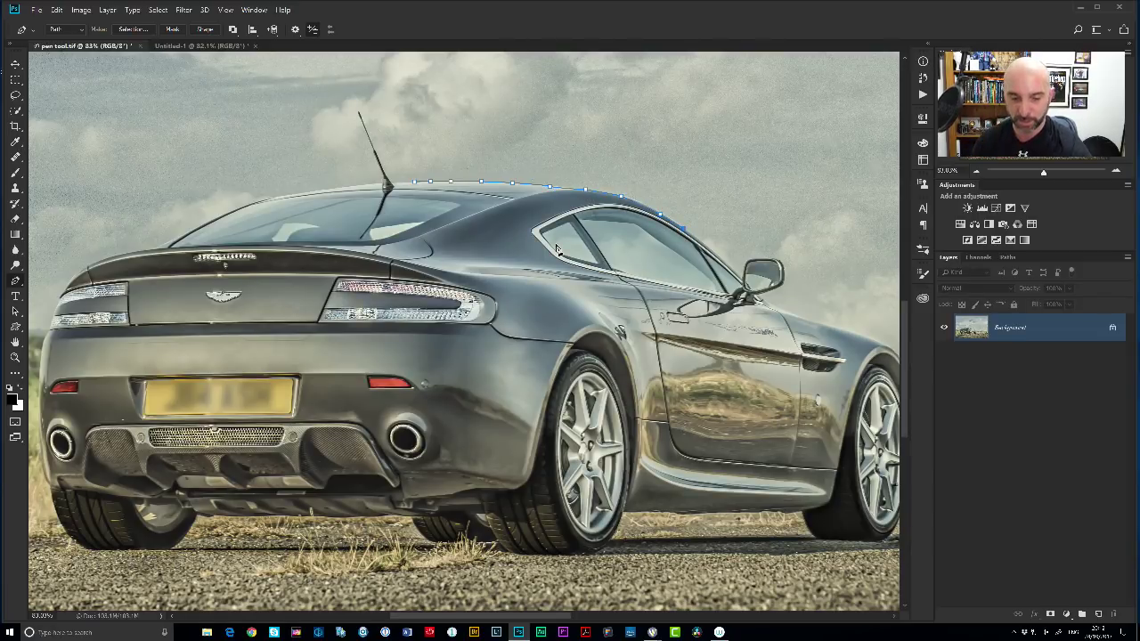
key("Return")
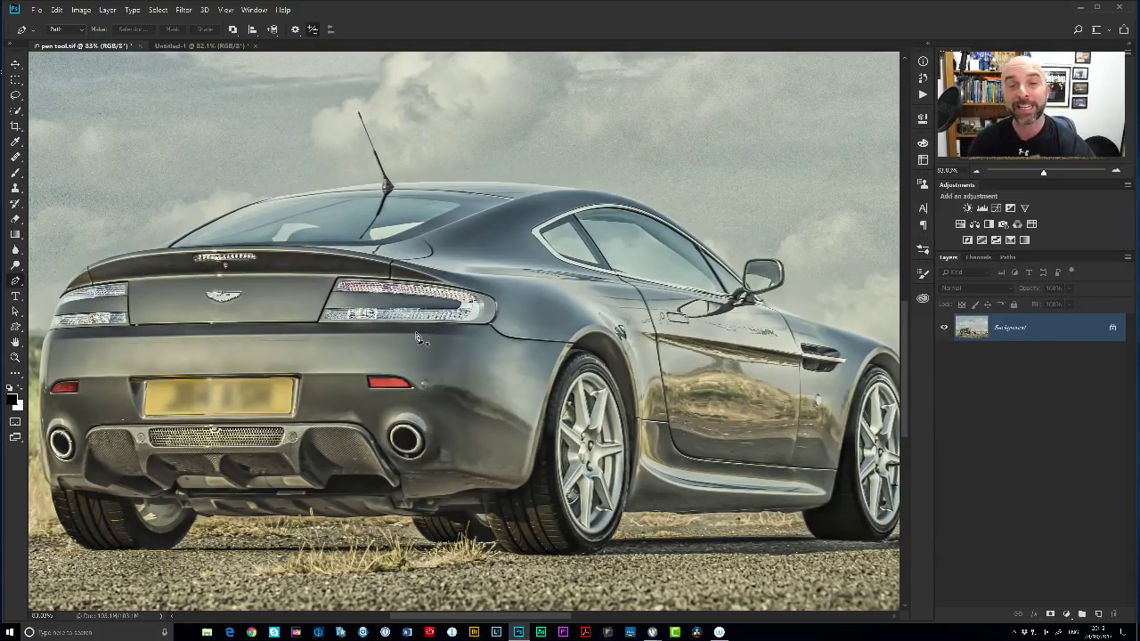
Place a trial two-anchor roofline path, then delete it.
left_click(282, 195)
left_click(567, 191)
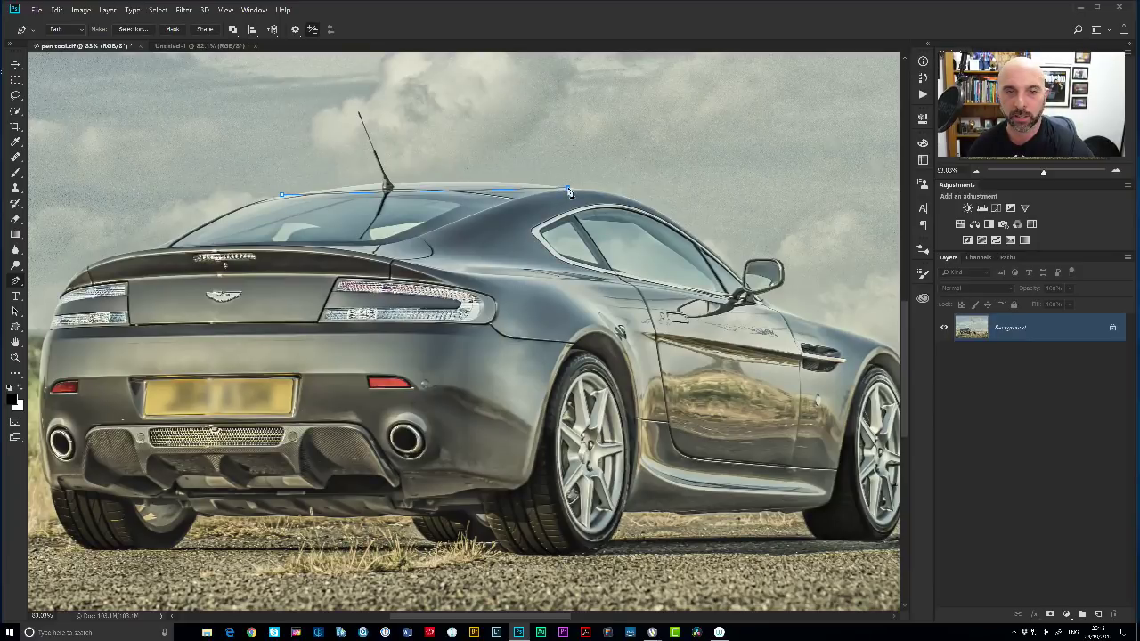
left_click(424, 191)
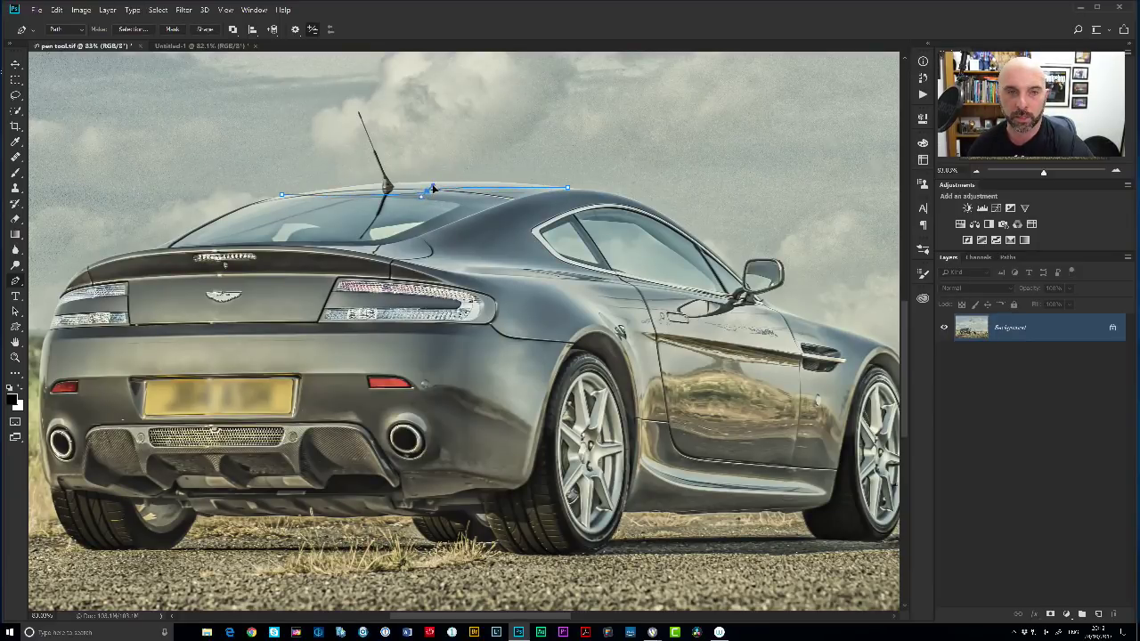
left_click(425, 192)
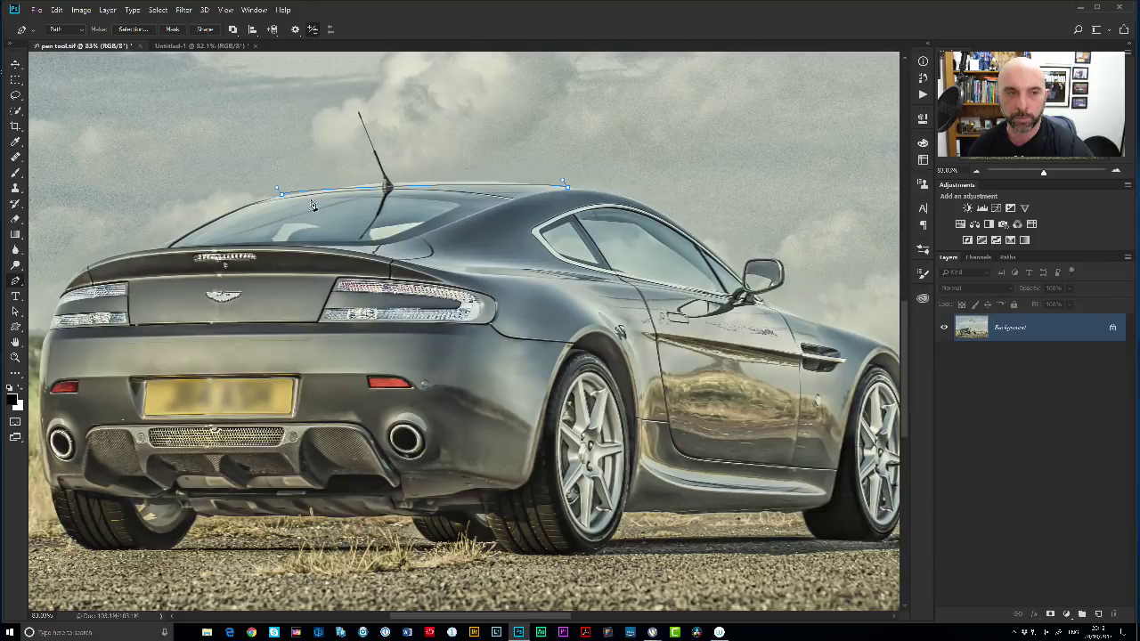
key("Delete")
Use the Curvature Pen to trace the roof from the rear, bowing up and down toward the side window.
left_click_drag(16, 282, 64, 297)
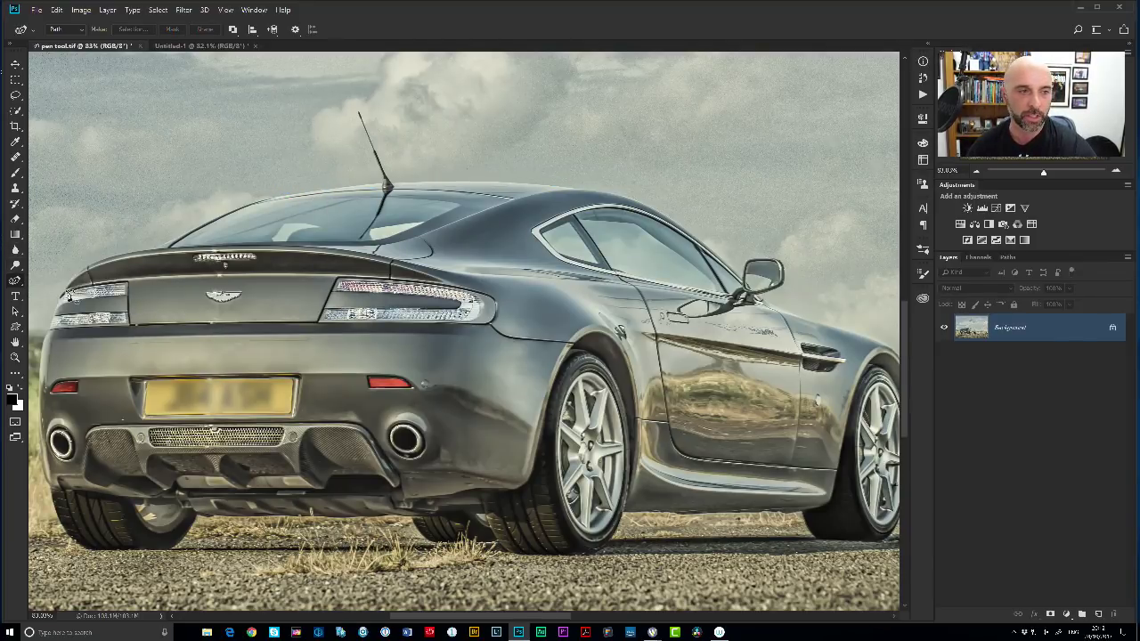
left_click(277, 198)
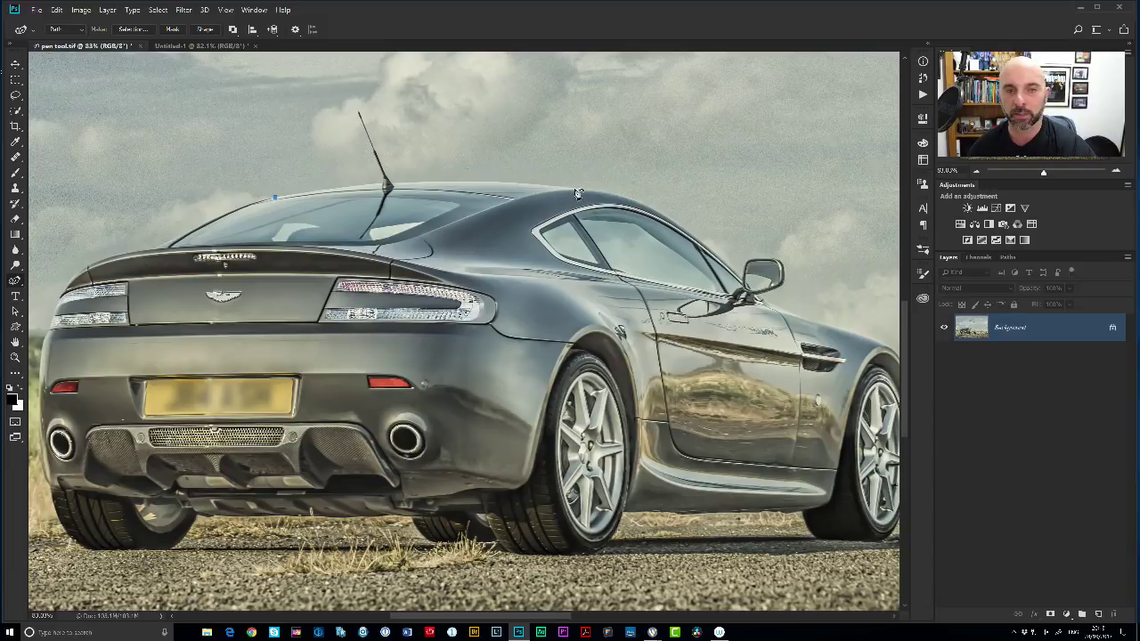
left_click(576, 190)
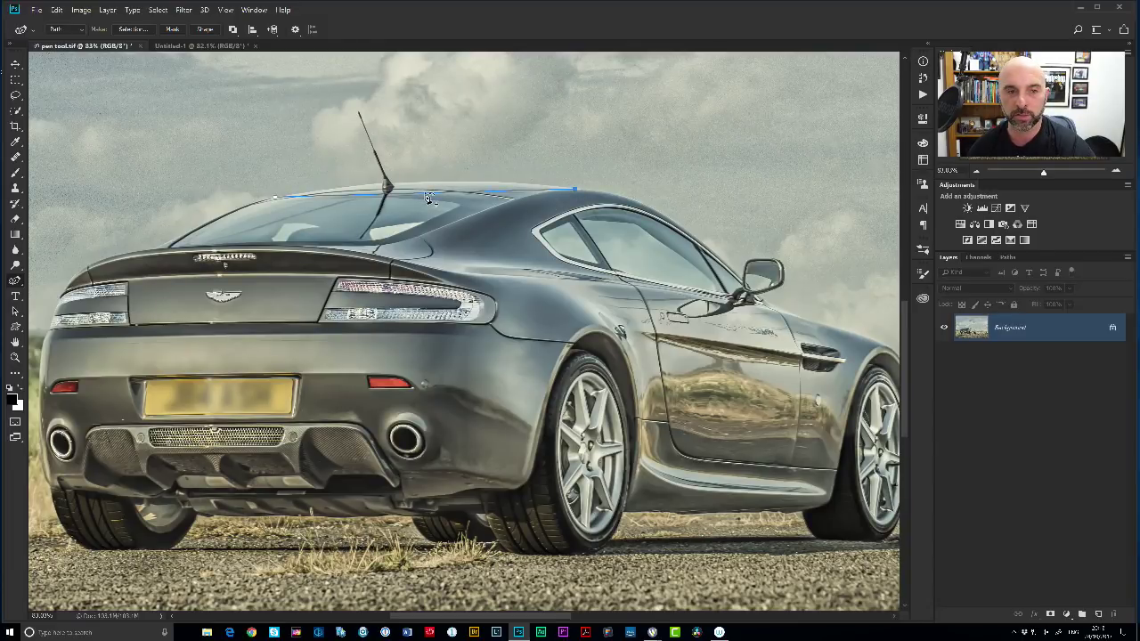
left_click(423, 184)
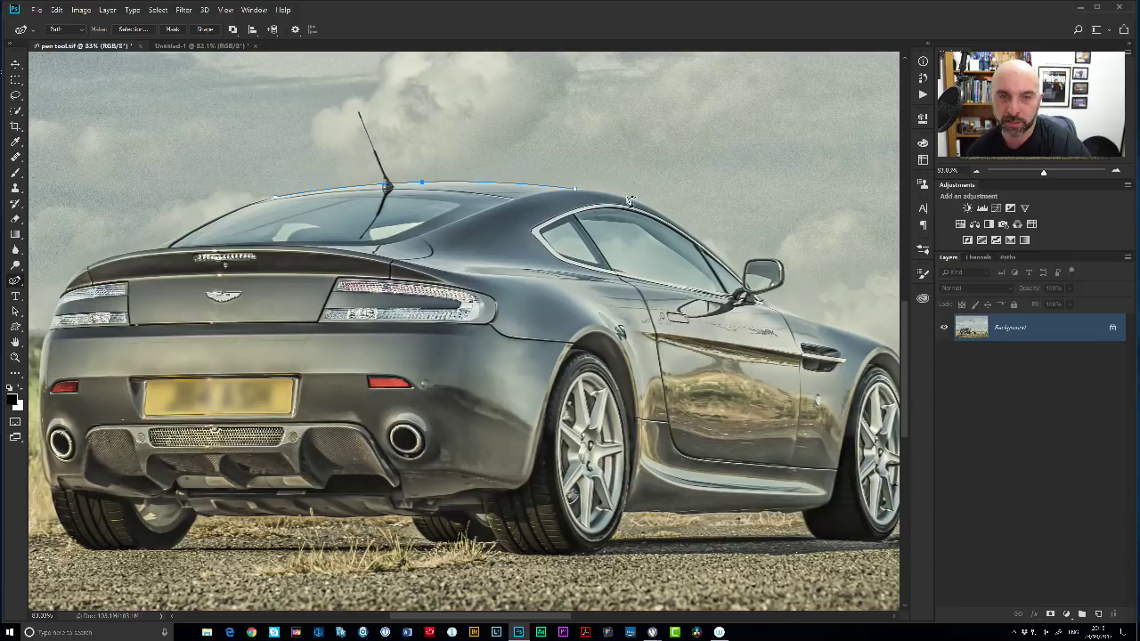
left_click(663, 216)
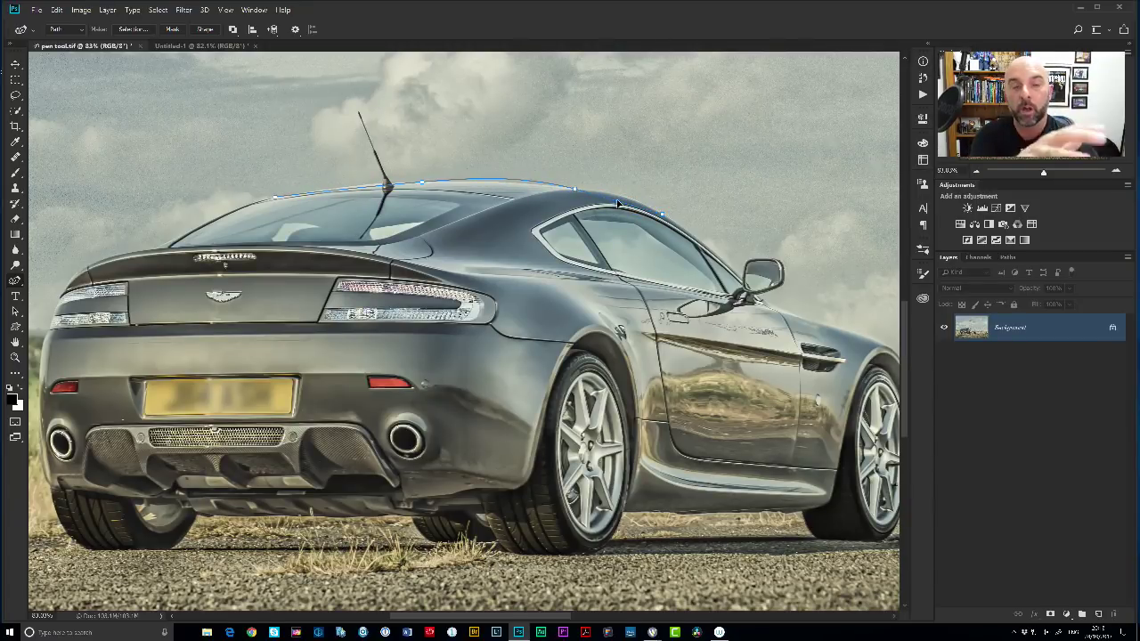
Refine the roof curve, adding anchors between existing points and near the pillar.
left_click_drag(621, 204, 619, 197)
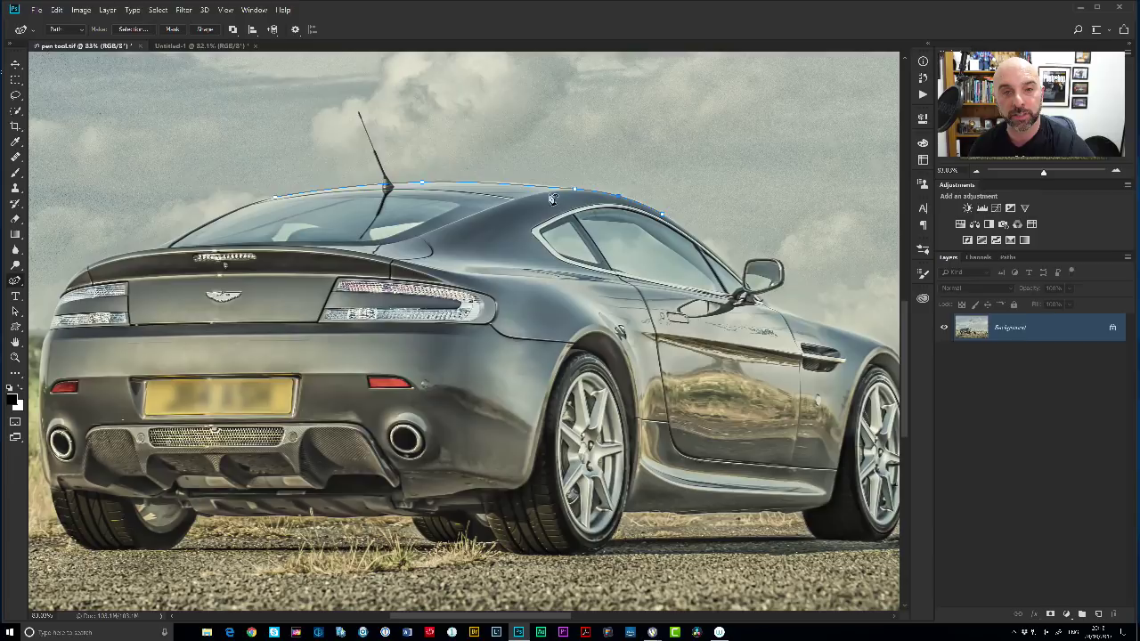
left_click_drag(519, 189, 515, 184)
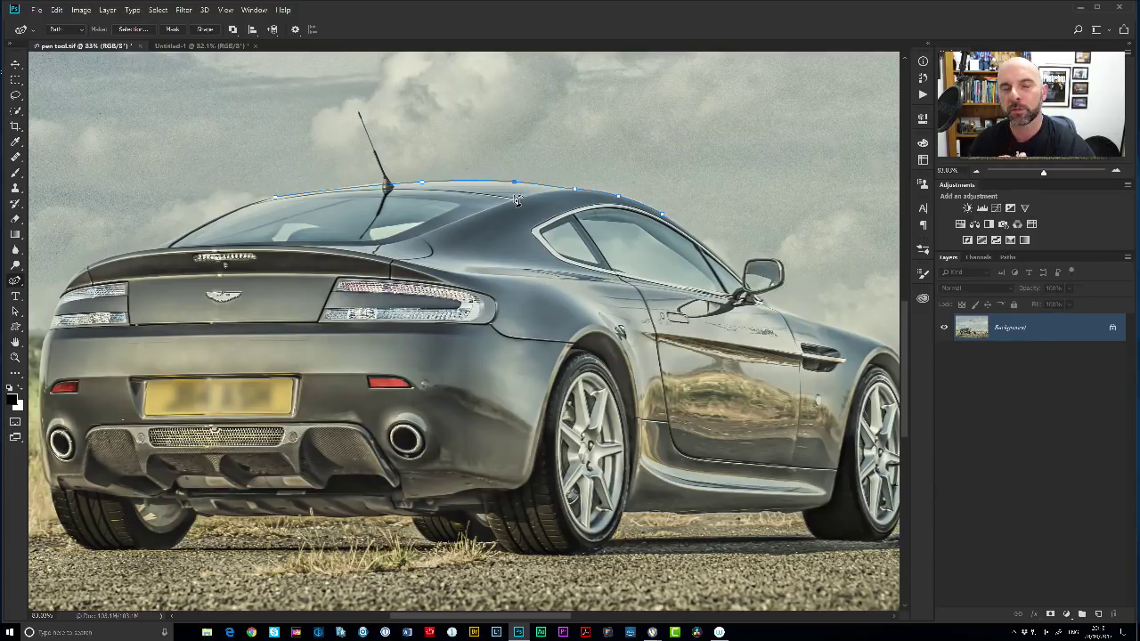
left_click(456, 183)
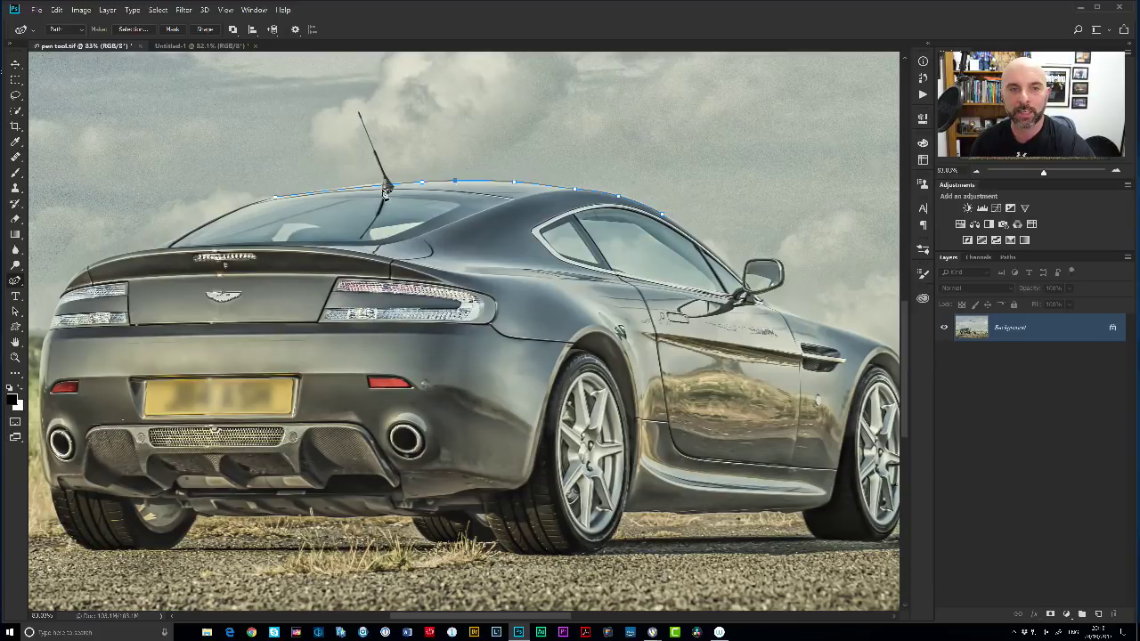
left_click(353, 189)
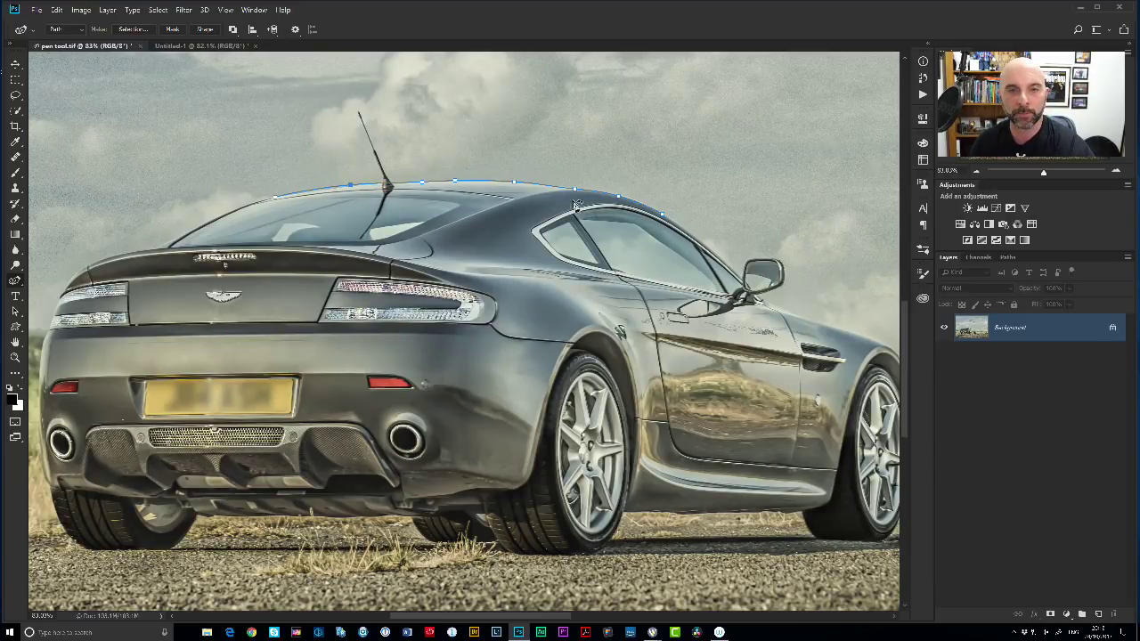
left_click(628, 202)
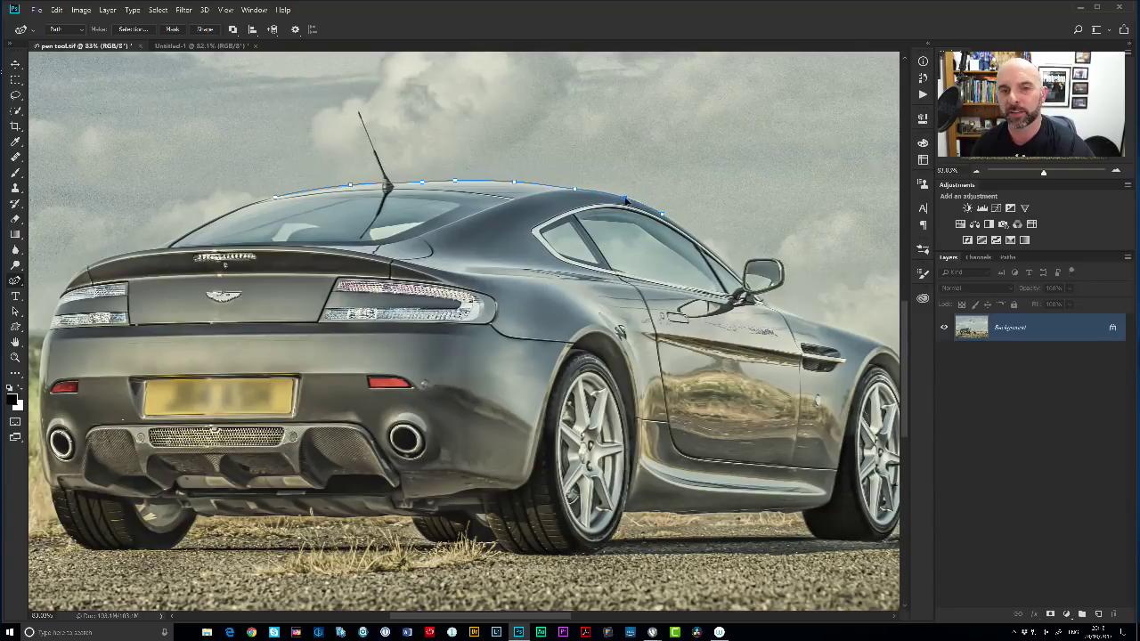
Continue the outline past the wing mirror and down the front fender.
left_click(737, 274)
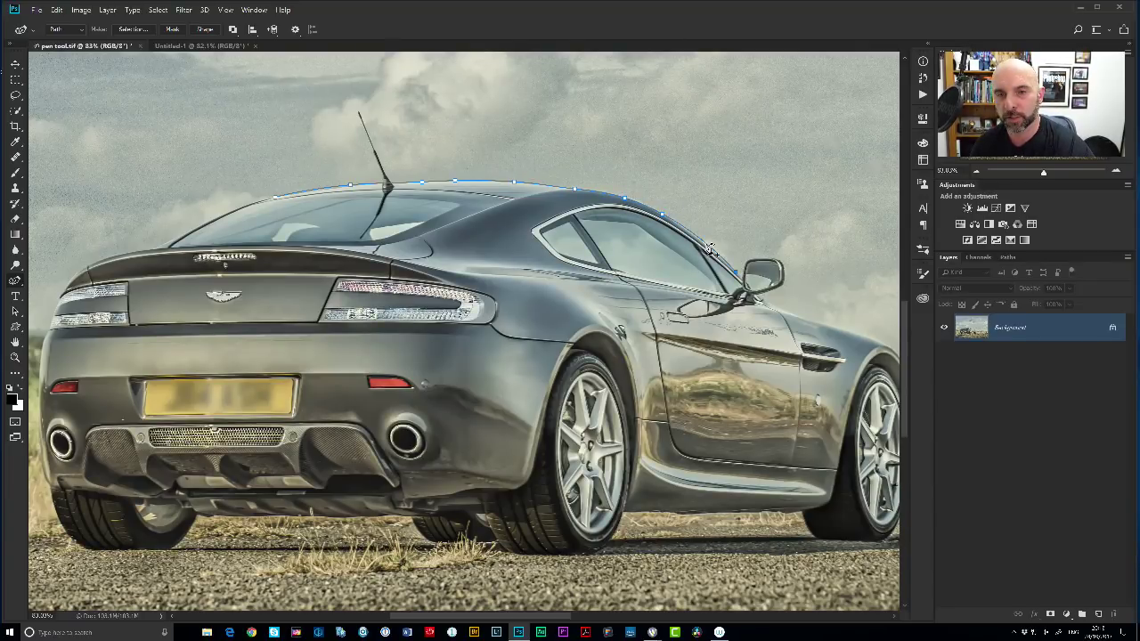
left_click(713, 253)
left_click(782, 309)
left_click(845, 332)
Extend the car outline down the front tyre's outer edge with curved anchors.
scroll(543, 398, "right", 3)
scroll(543, 398, "down", 1)
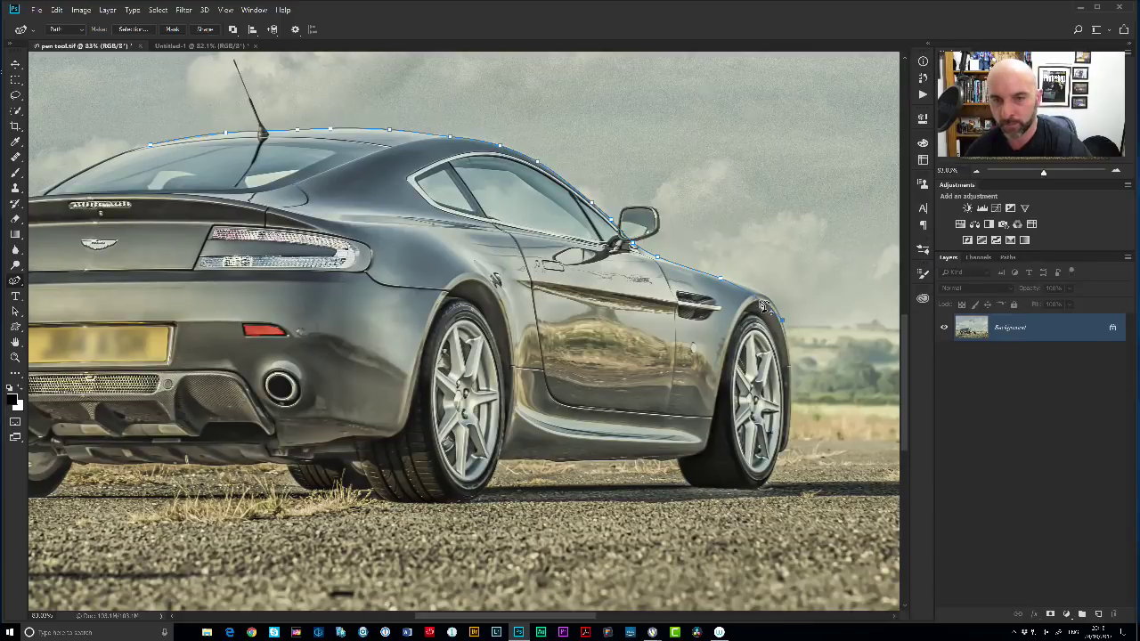
left_click(792, 415)
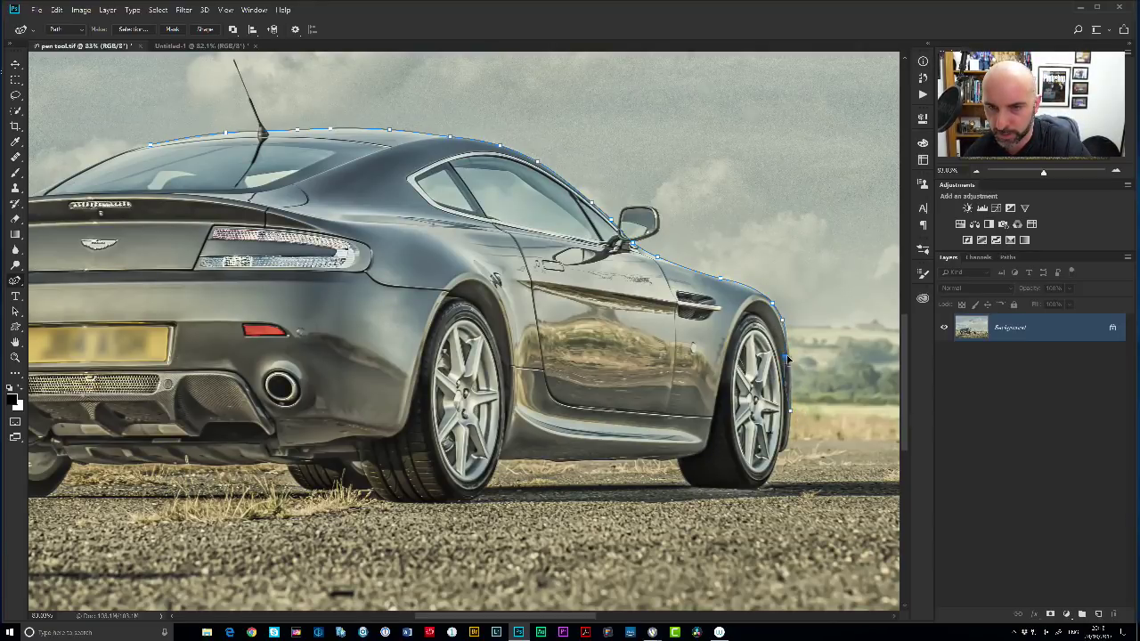
scroll(790, 372, "up", 5)
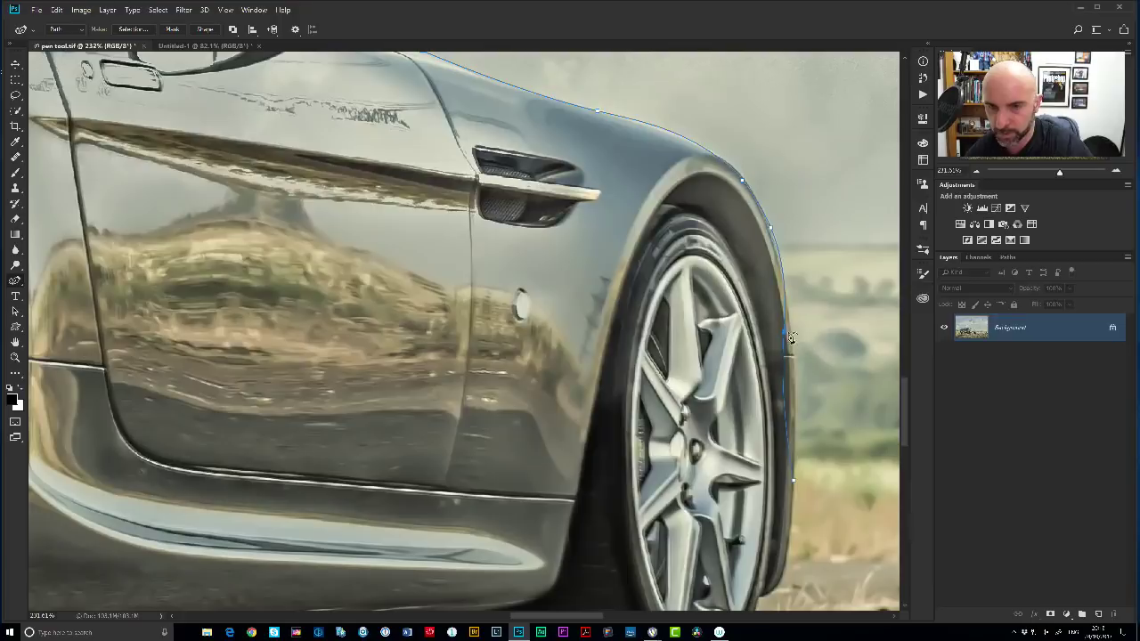
mouse_move(795, 339)
left_mouse_down()
mouse_move(838, 357)
mouse_move(791, 340)
mouse_move(794, 358)
left_mouse_up()
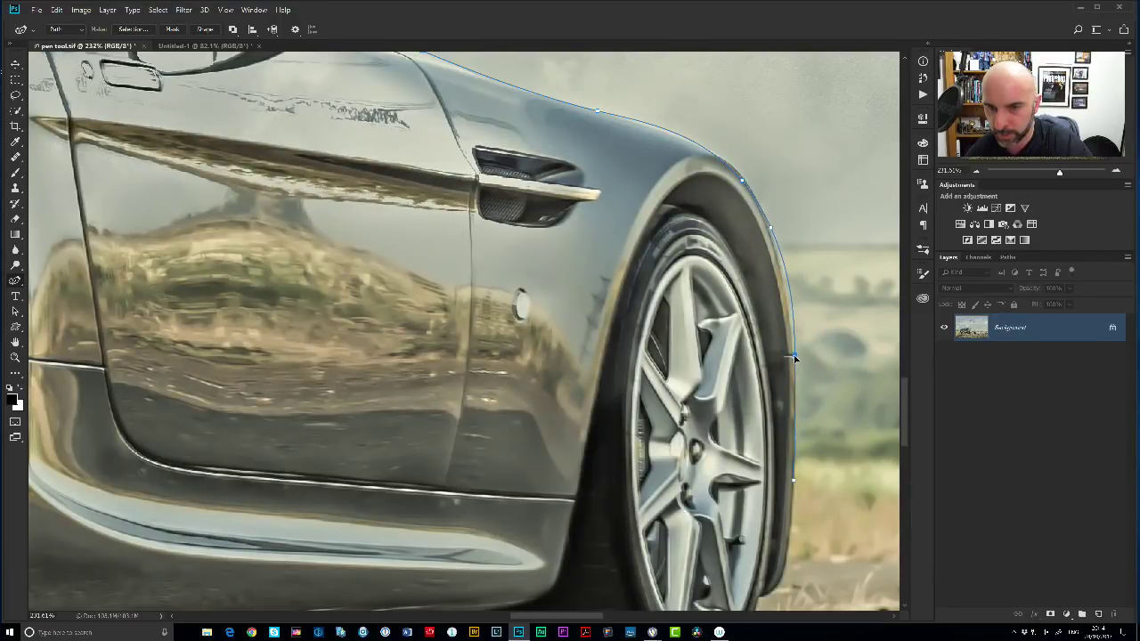
scroll(789, 339, "down", 5)
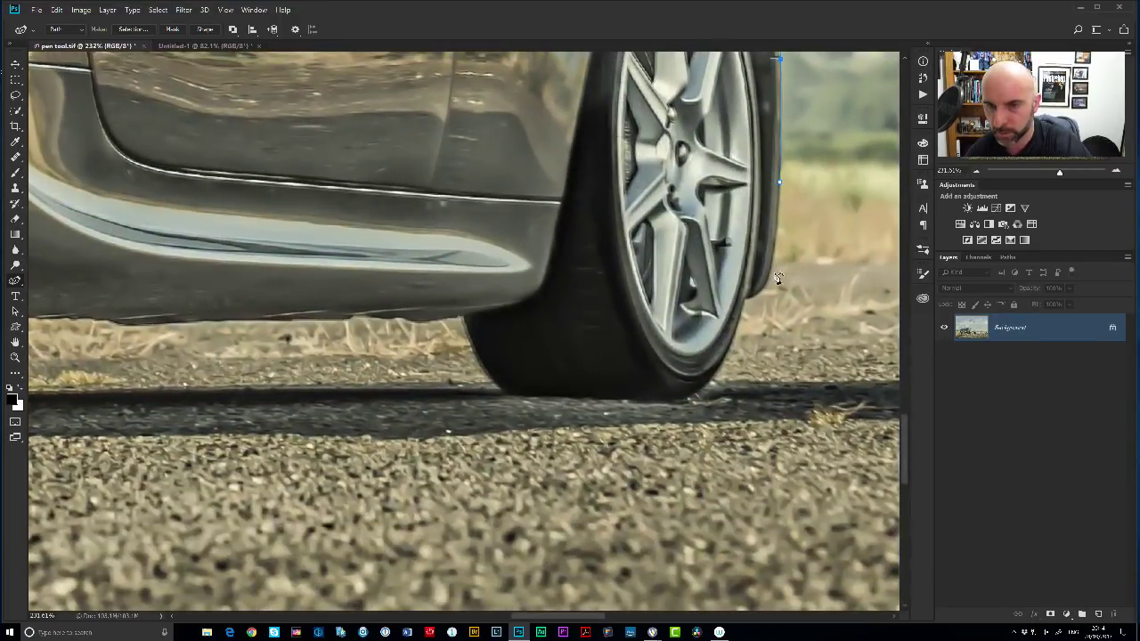
left_click_drag(760, 294, 775, 258)
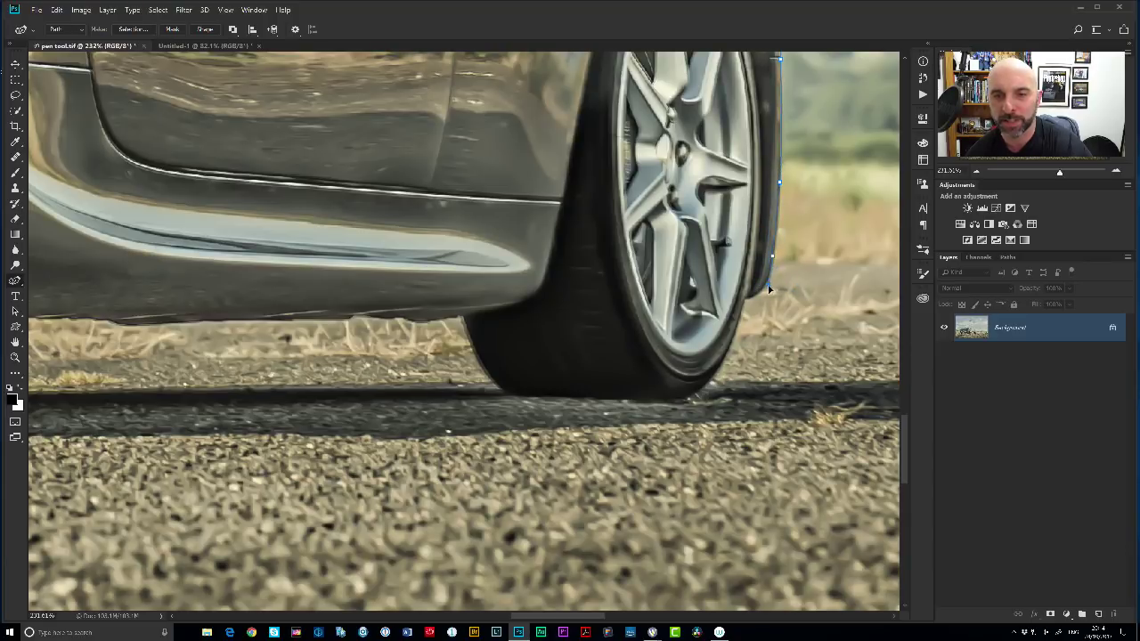
left_click(765, 289)
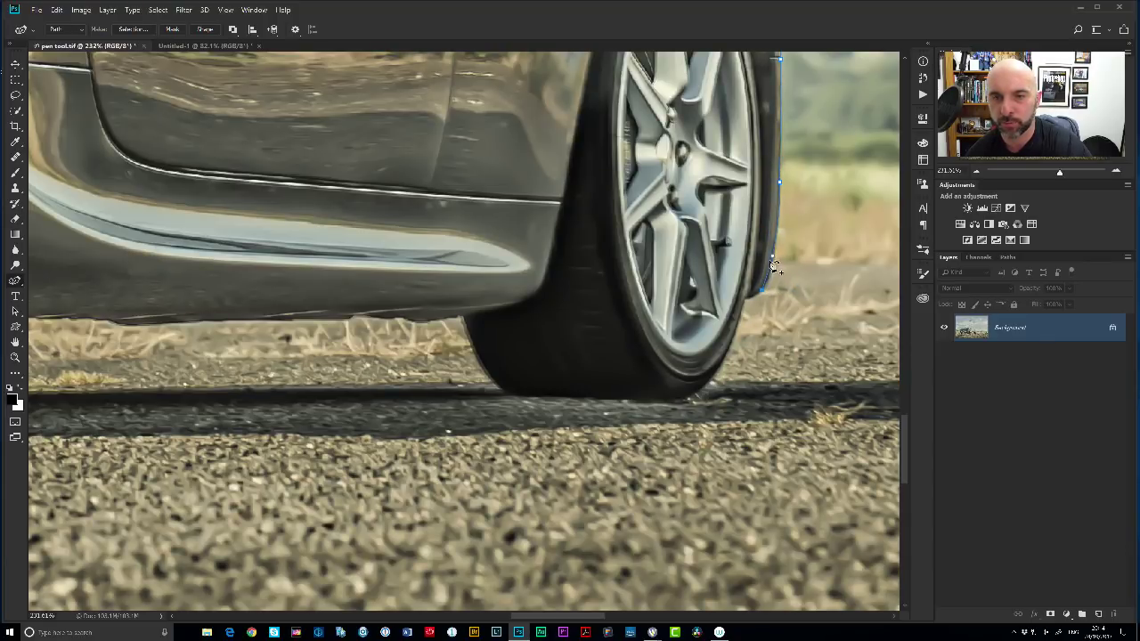
Continue the path around the front tyre's curve to its bottom.
left_click(746, 301)
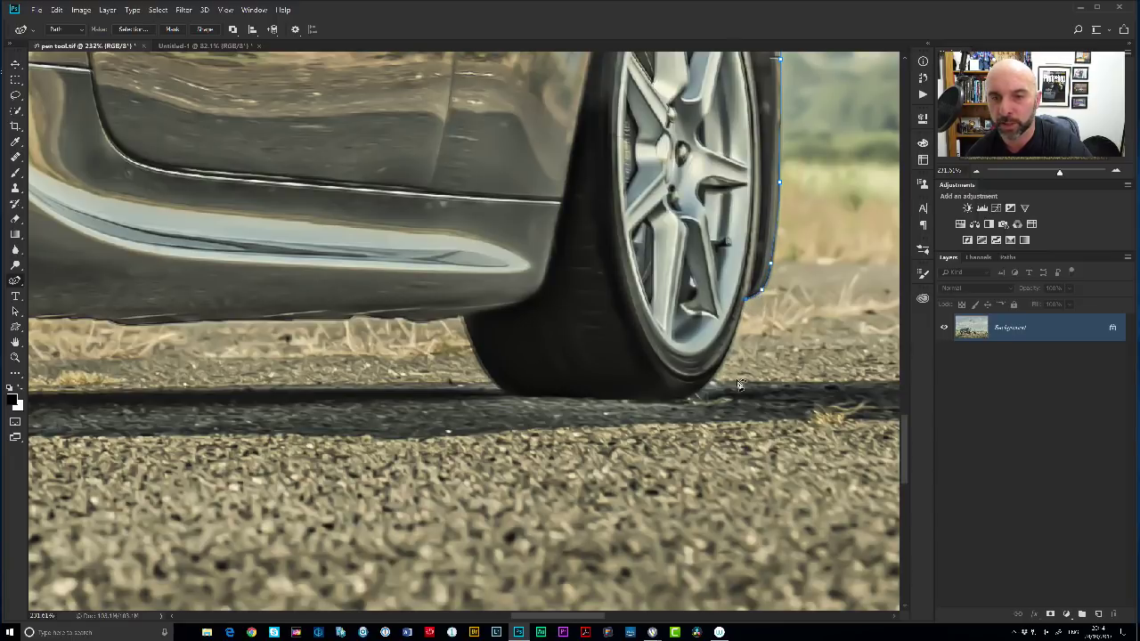
left_click(691, 399)
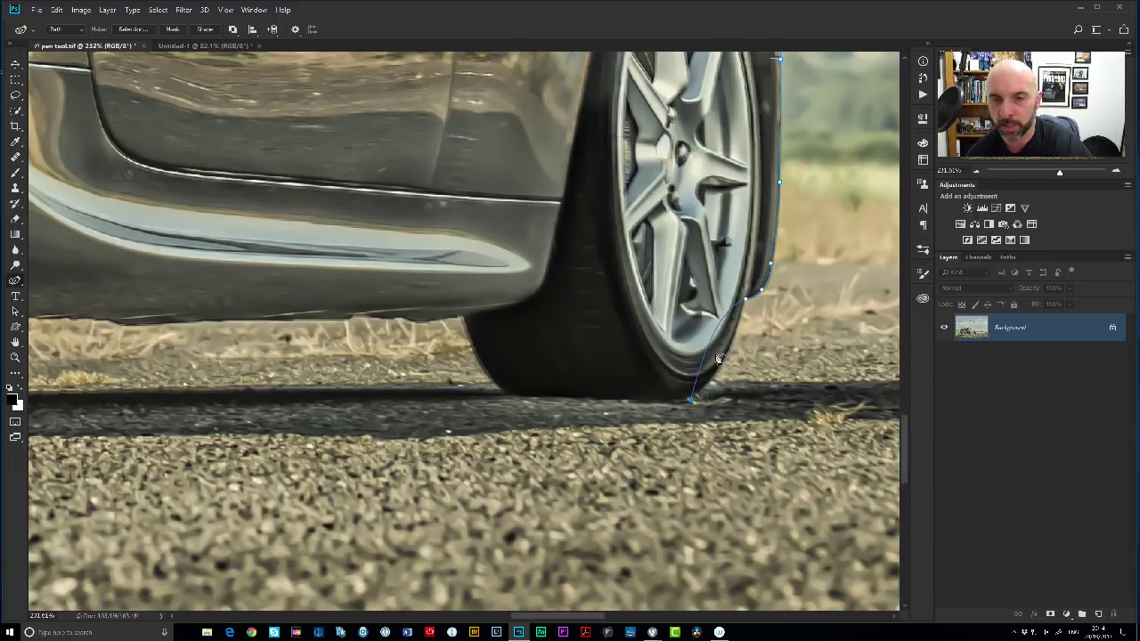
left_click_drag(717, 338, 732, 340)
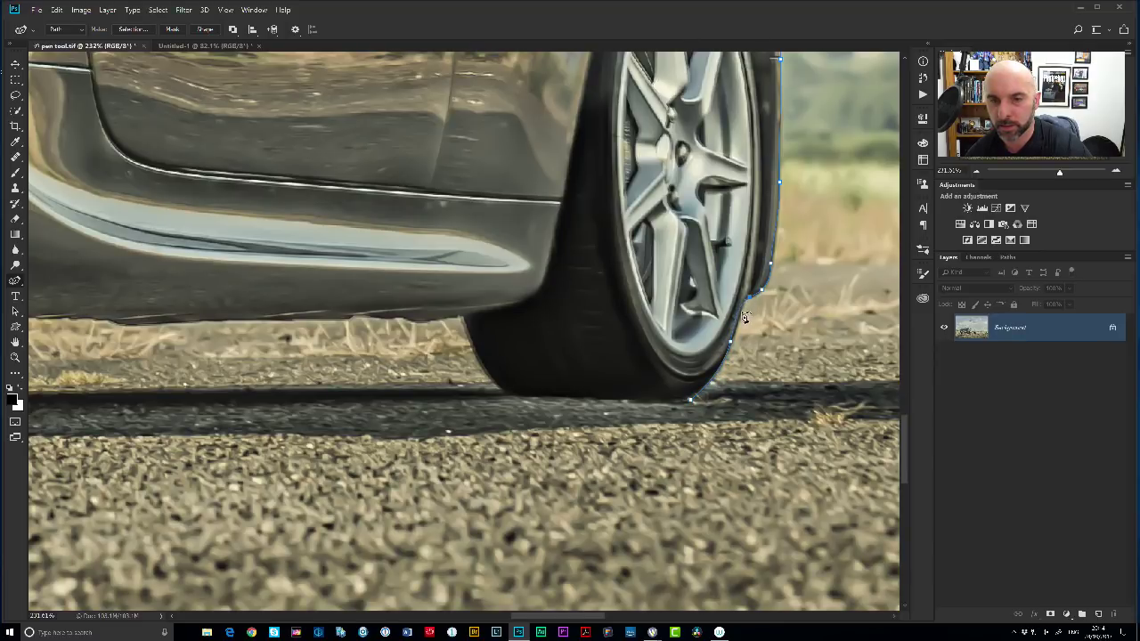
left_click(743, 318)
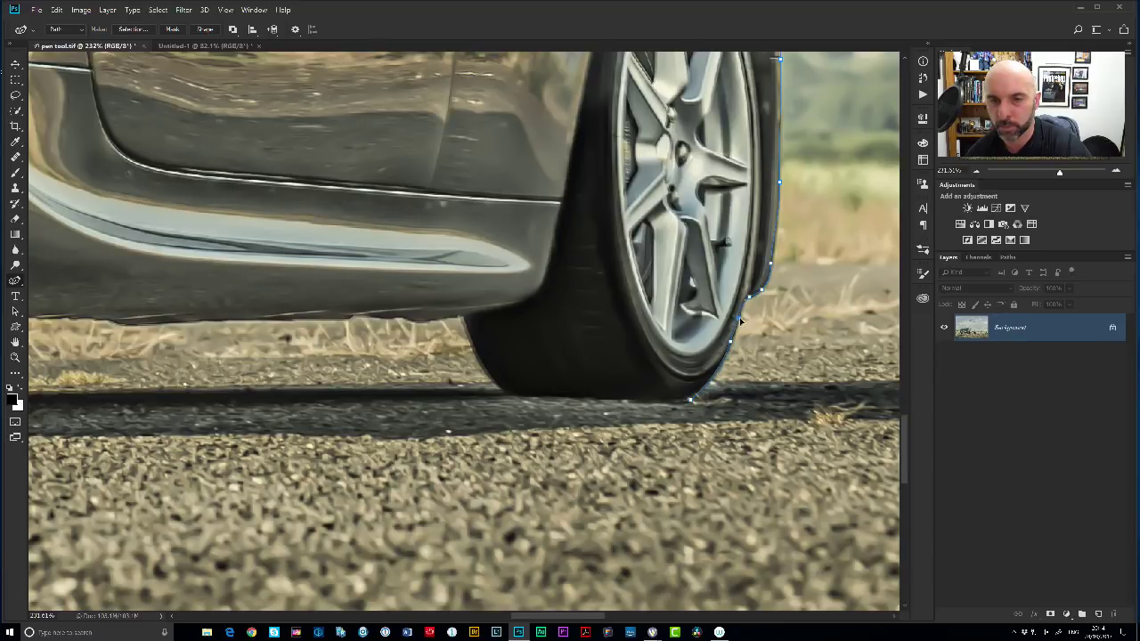
left_click(712, 386)
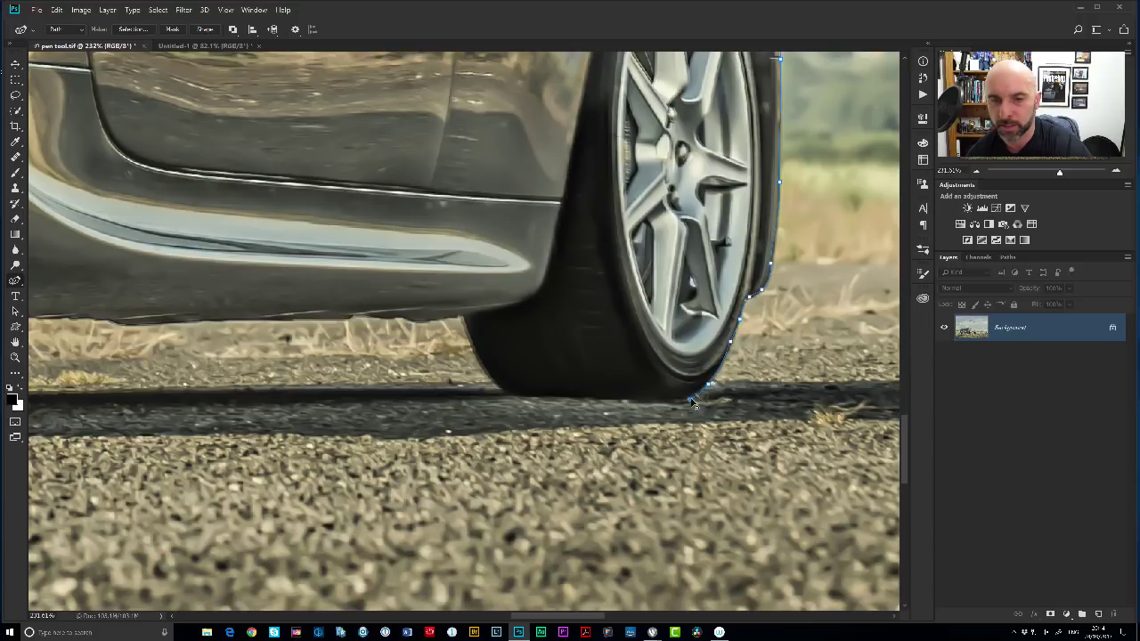
left_click(691, 399)
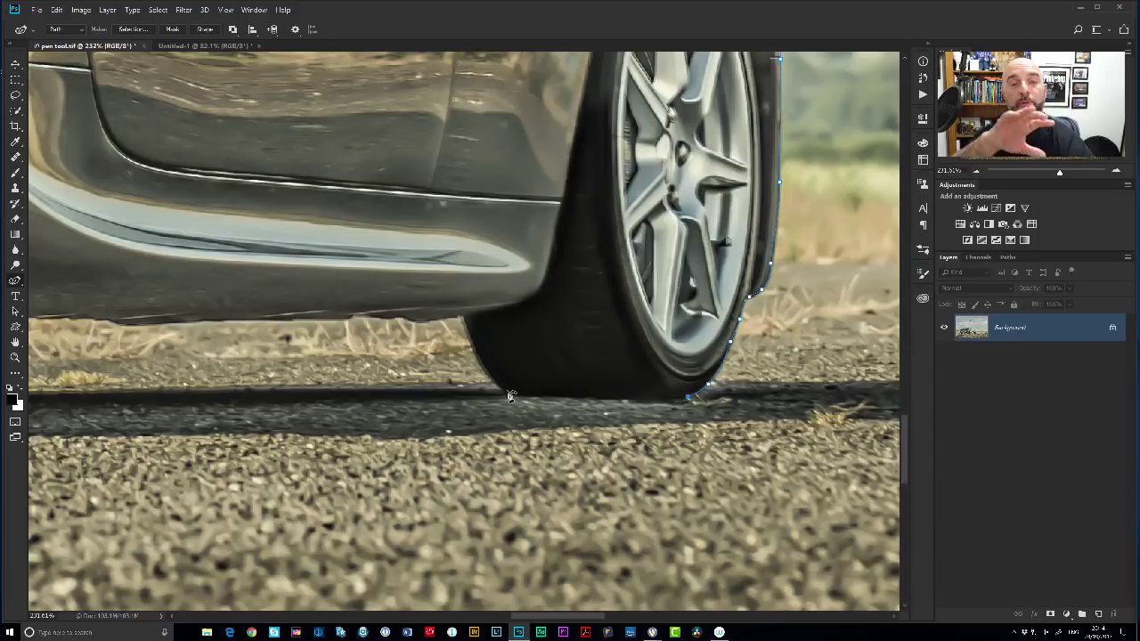
Run the outline along the tyre base, then left along the sill under the door.
left_click(512, 398)
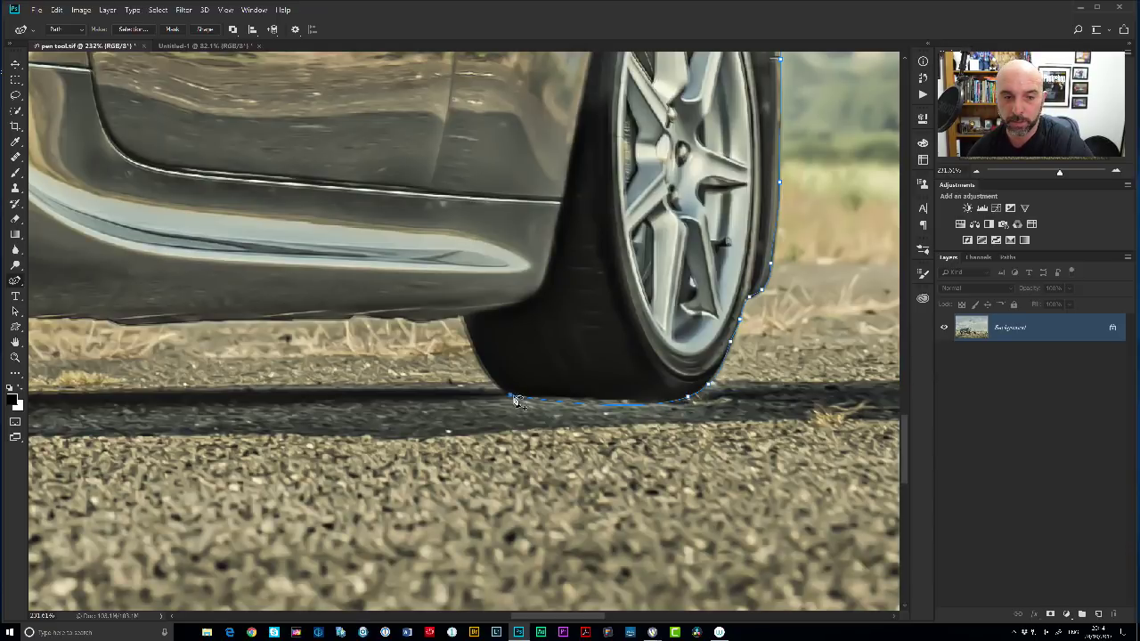
left_click(465, 323)
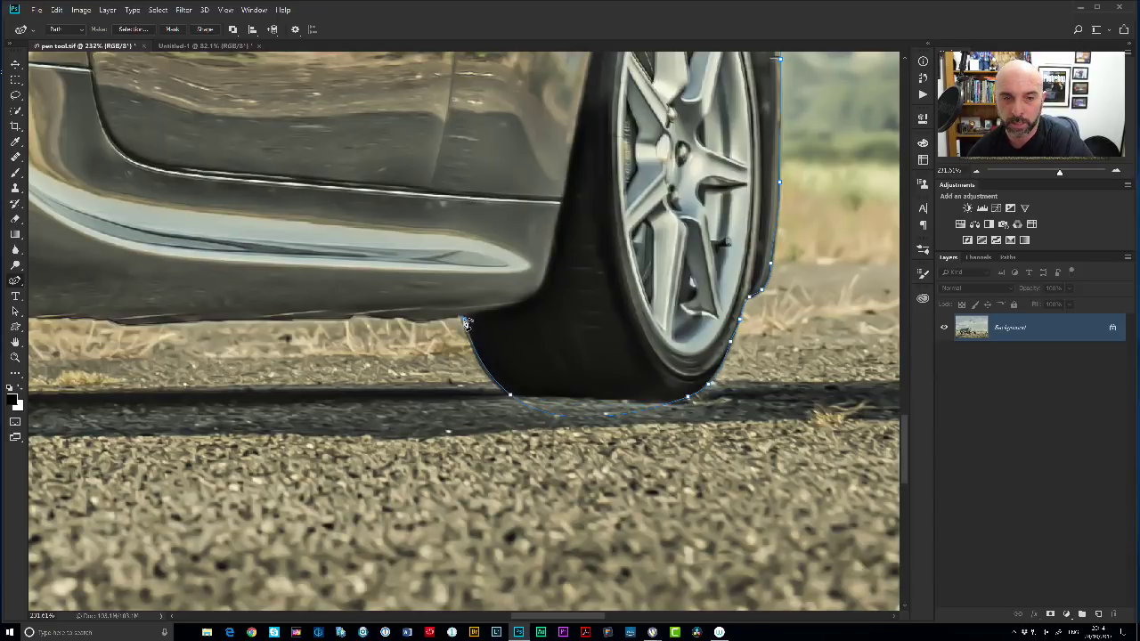
left_click(512, 398, "alt")
left_click(690, 398)
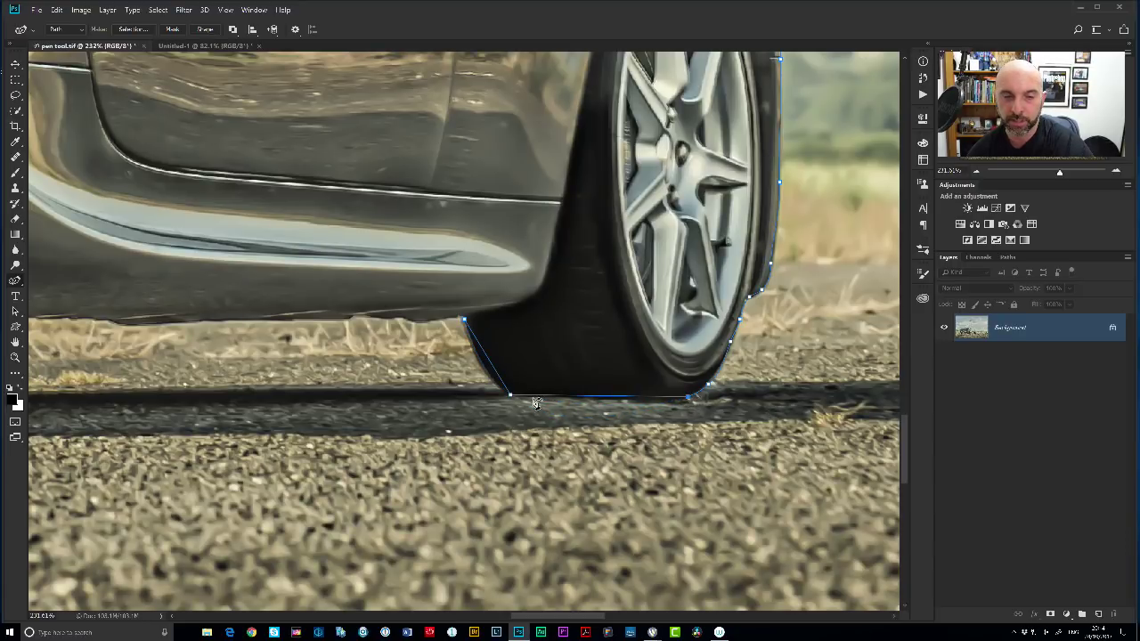
left_click_drag(488, 364, 485, 365)
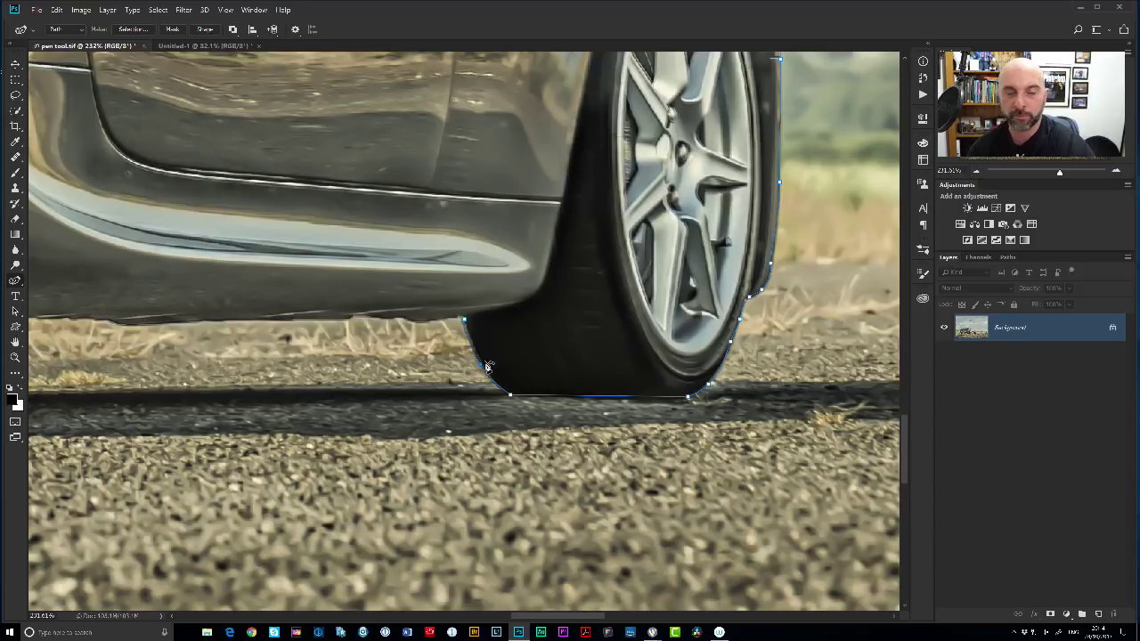
left_click(246, 318)
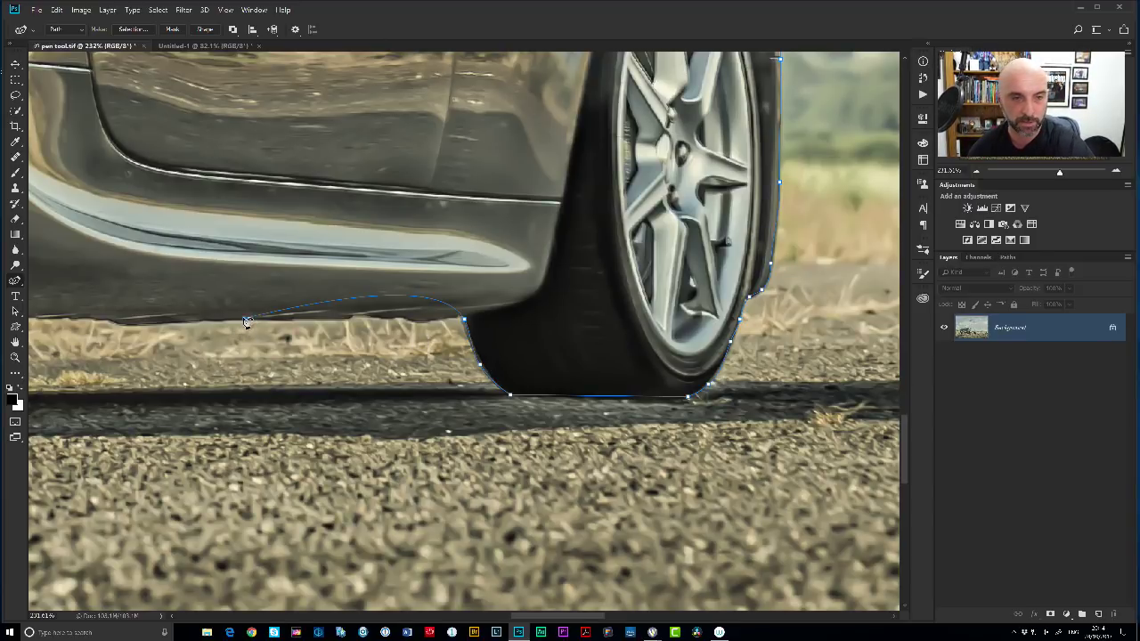
left_click_drag(385, 308, 416, 313)
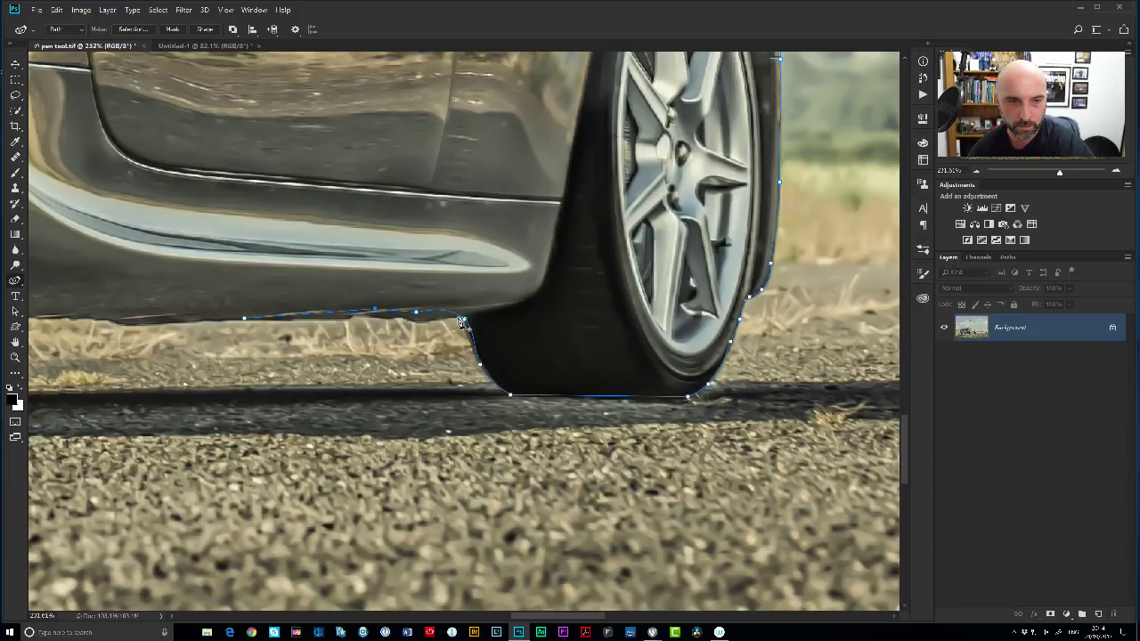
left_click_drag(416, 316, 416, 322)
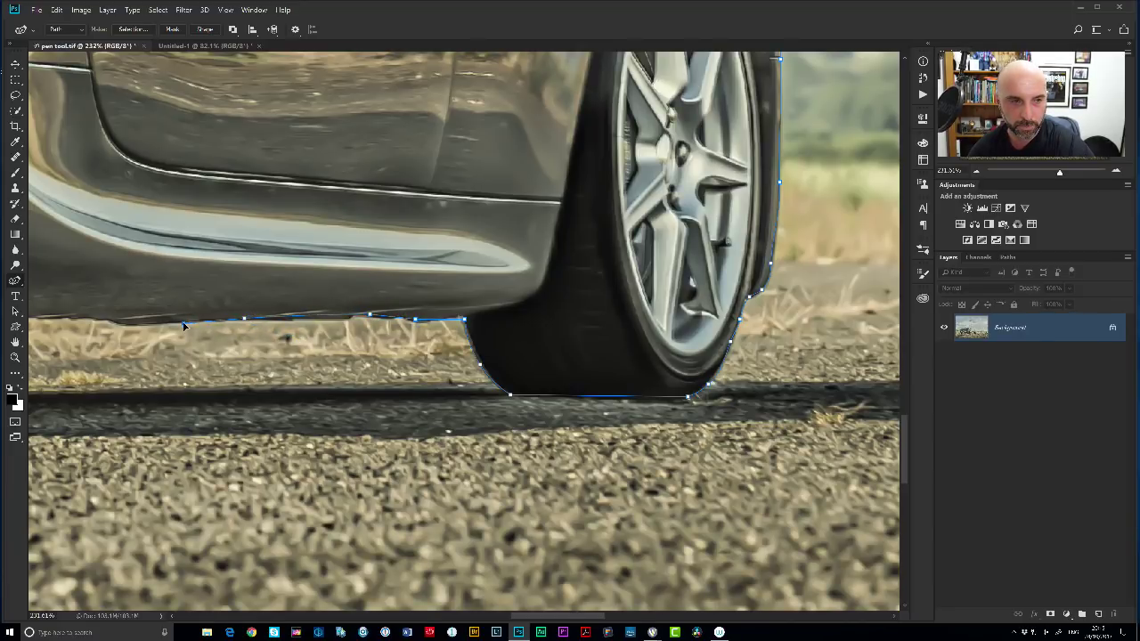
Trace the outline from the sill under the rear tyre, undoing the stray anchor on its left edge.
left_click_drag(168, 360, 880, 346)
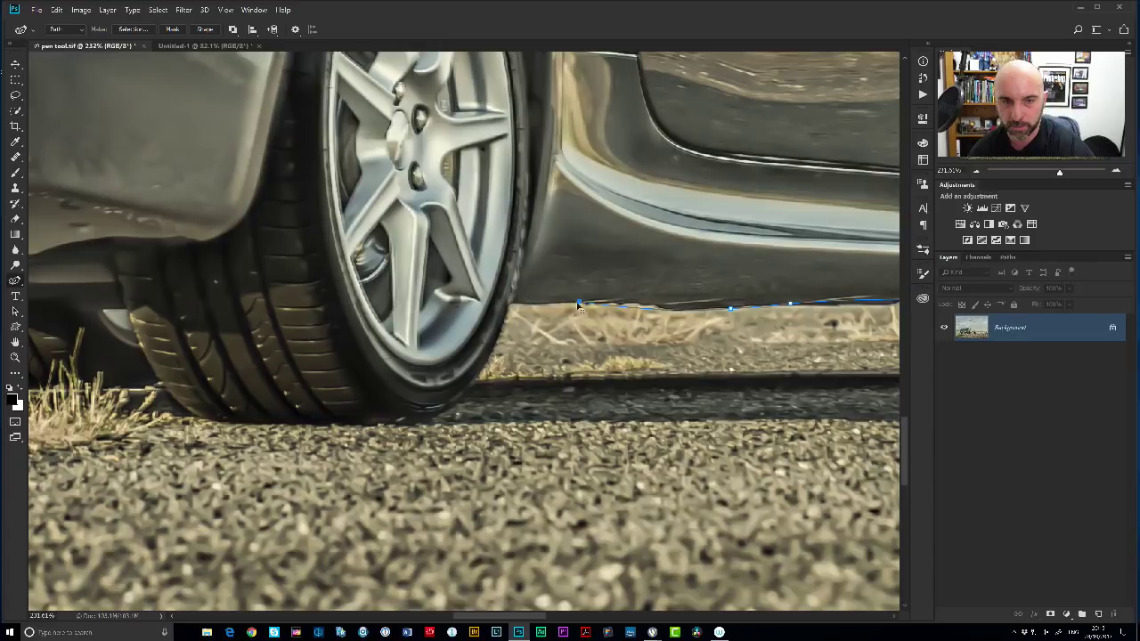
mouse_move(509, 304)
left_mouse_down()
mouse_move(505, 331)
mouse_move(477, 357)
mouse_move(525, 314)
left_mouse_up()
left_click(450, 403)
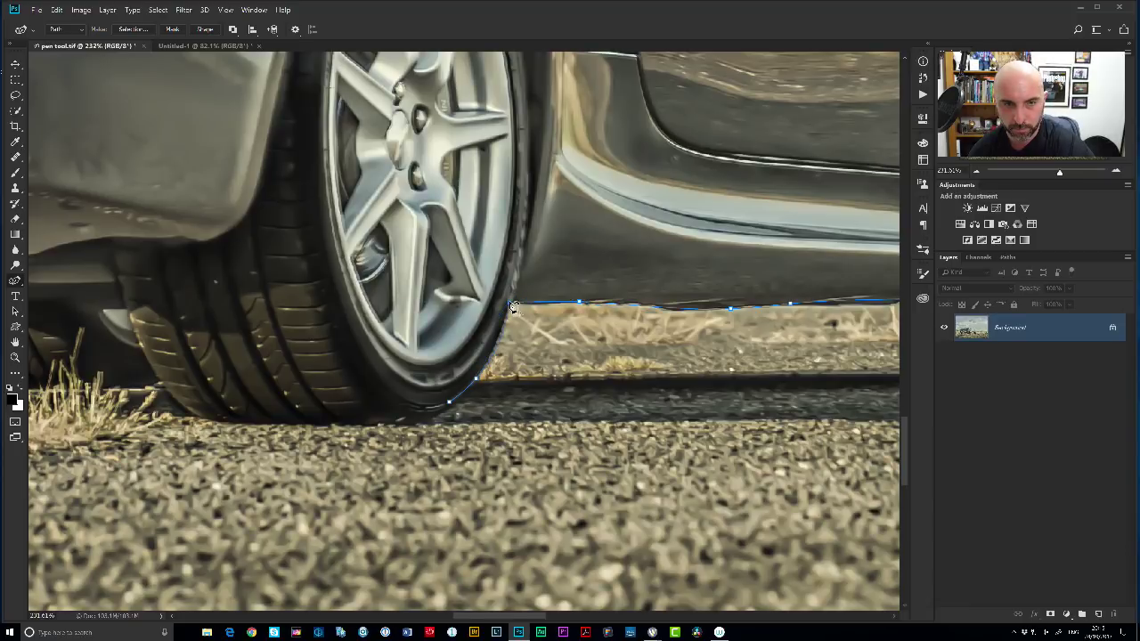
left_click_drag(346, 421, 323, 431)
left_click(201, 419)
left_click_drag(121, 285, 137, 365)
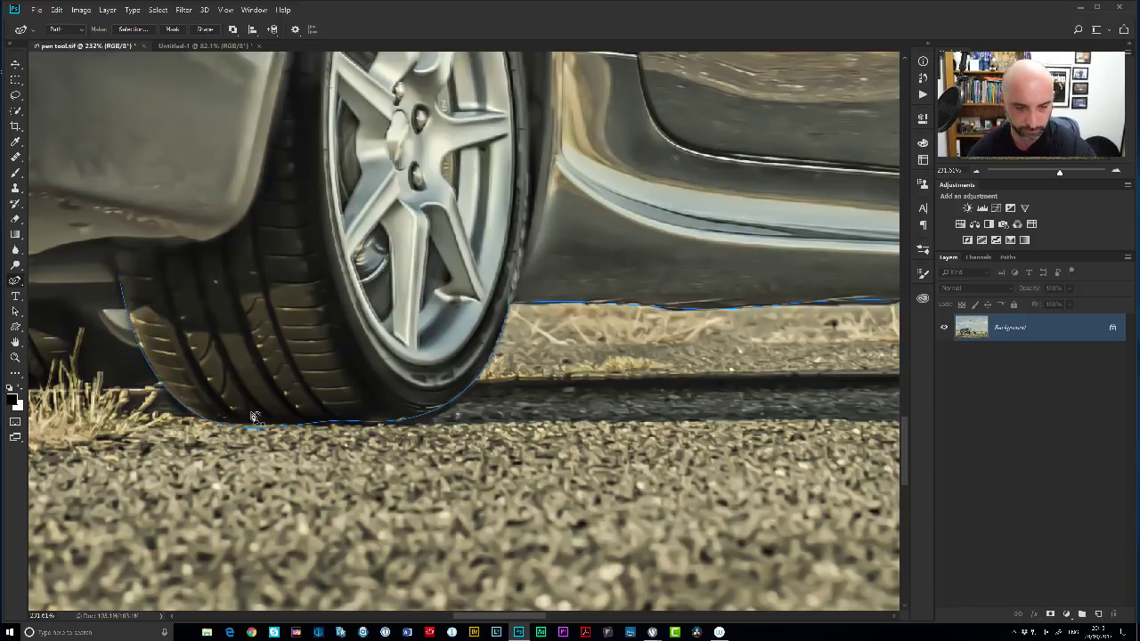
key("ctrl+z")
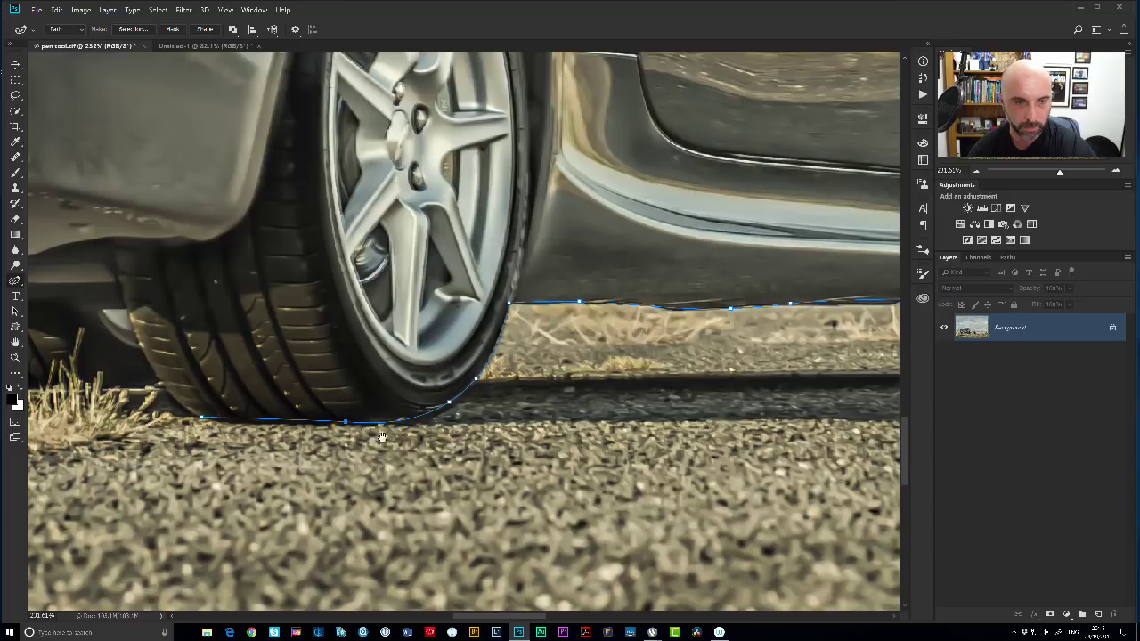
scroll(428, 409, "down", 4)
scroll(448, 411, "down", 5)
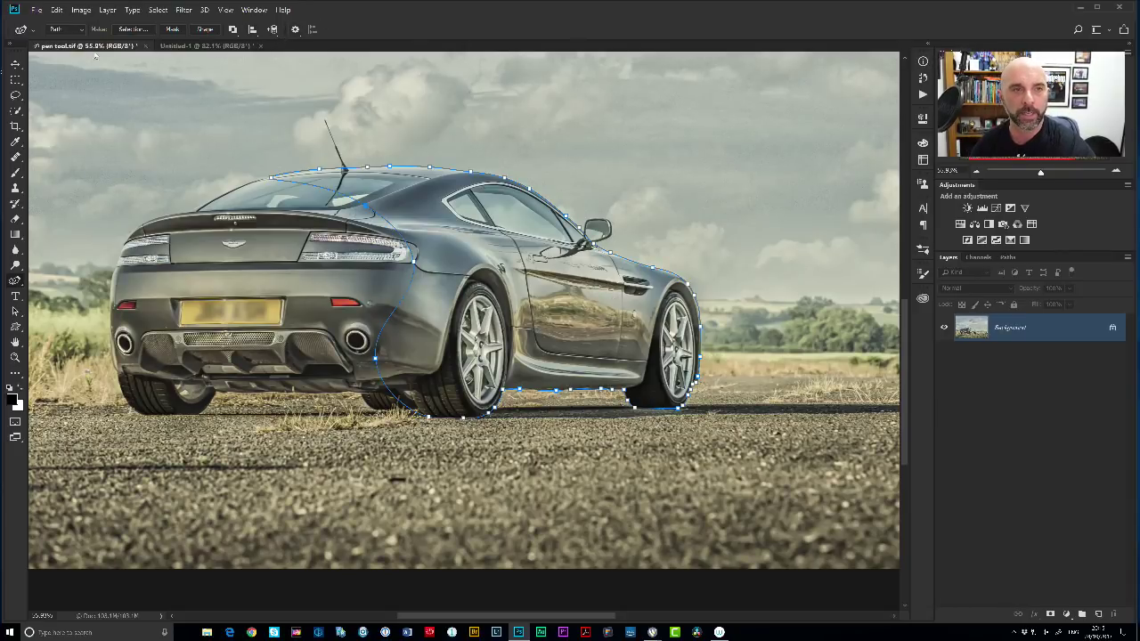
left_click(296, 30)
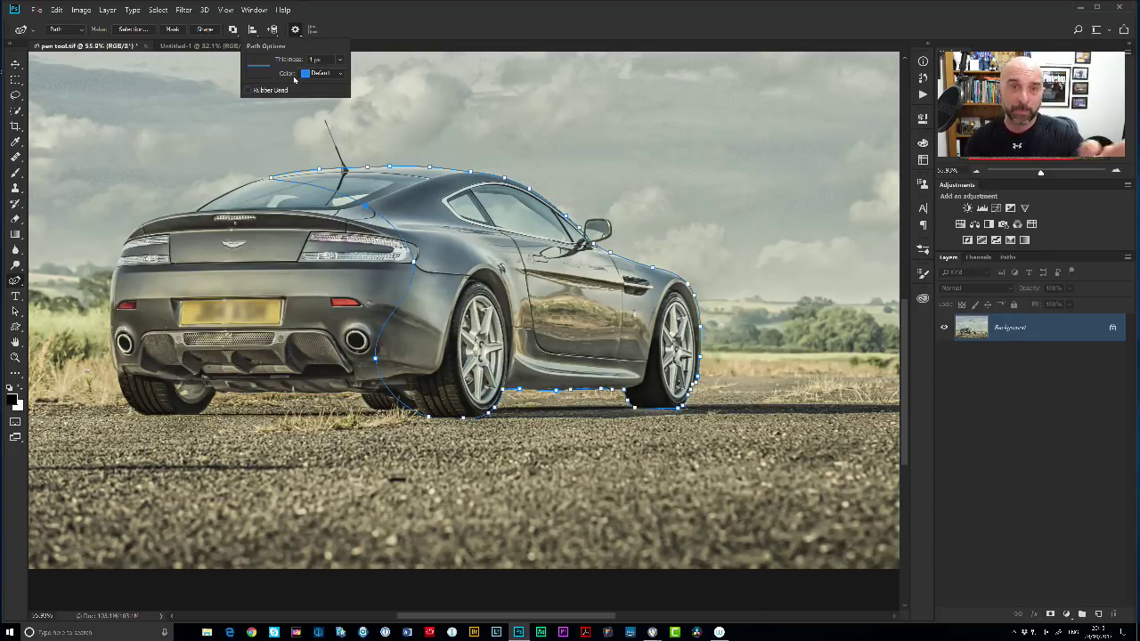
left_click(340, 73)
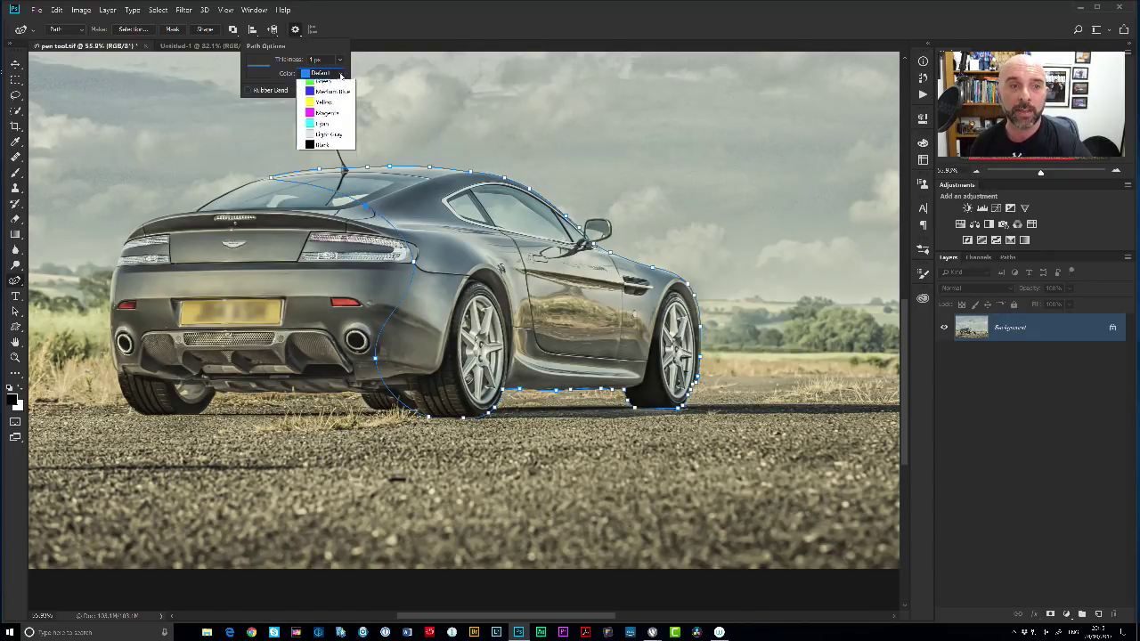
key("Escape")
key("Down")
key("Down")
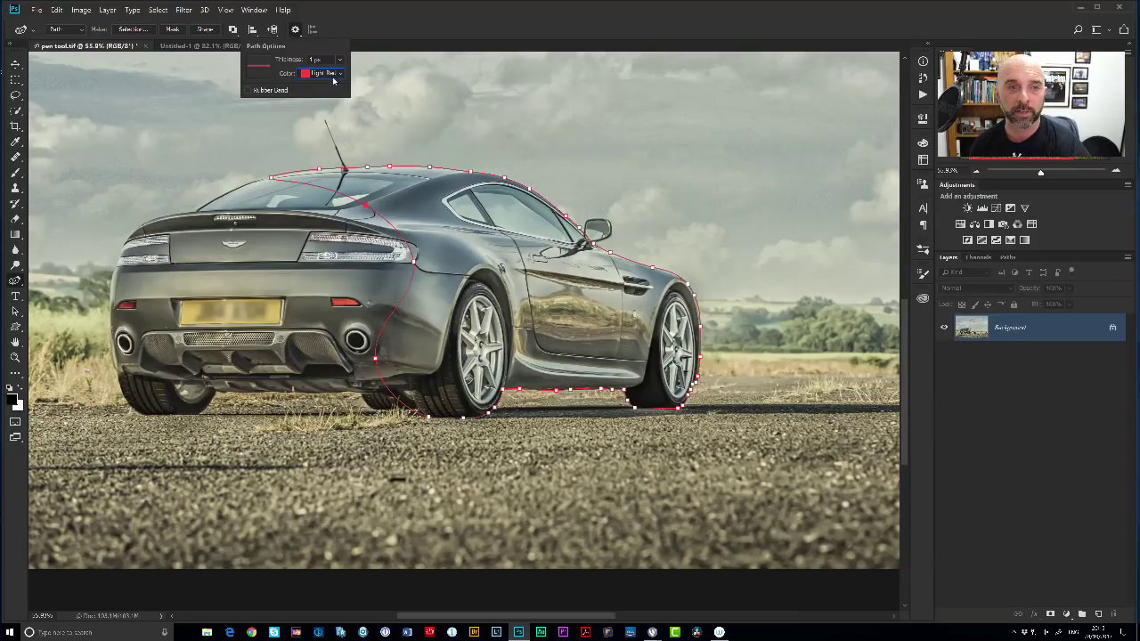
left_click(335, 75)
left_click(341, 139)
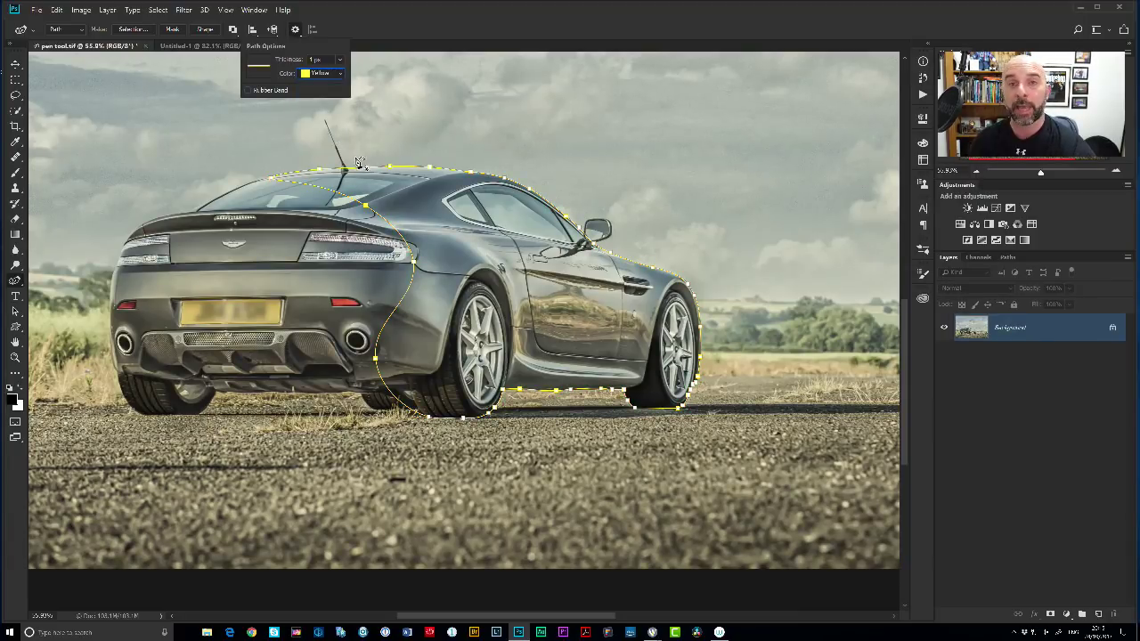
left_click(341, 74)
left_click(323, 89)
left_click(340, 60)
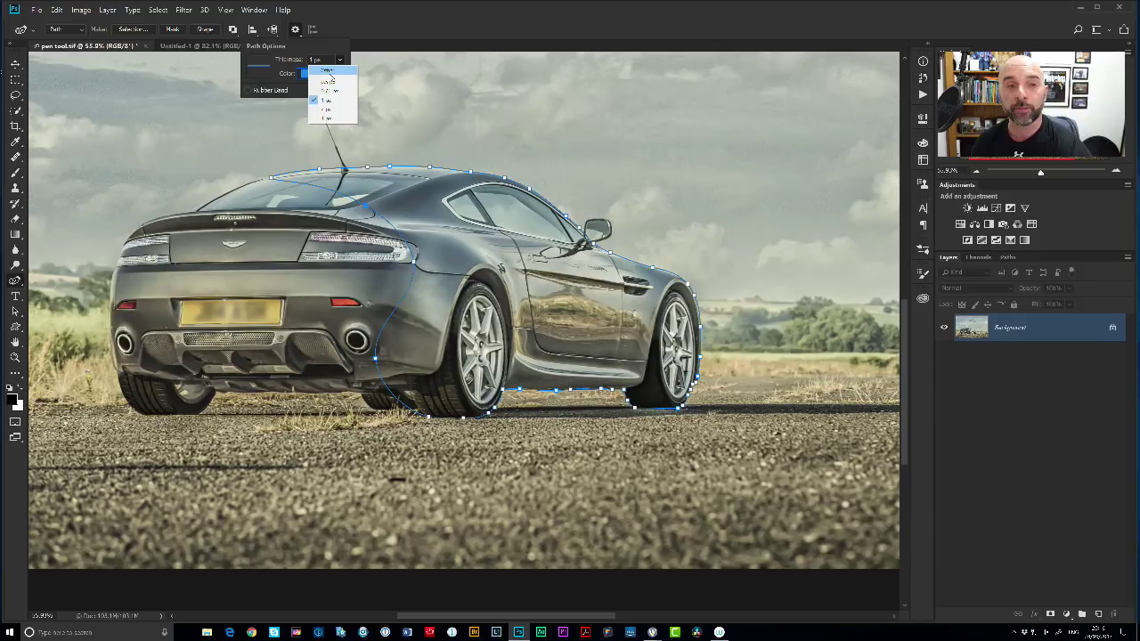
left_click(329, 119)
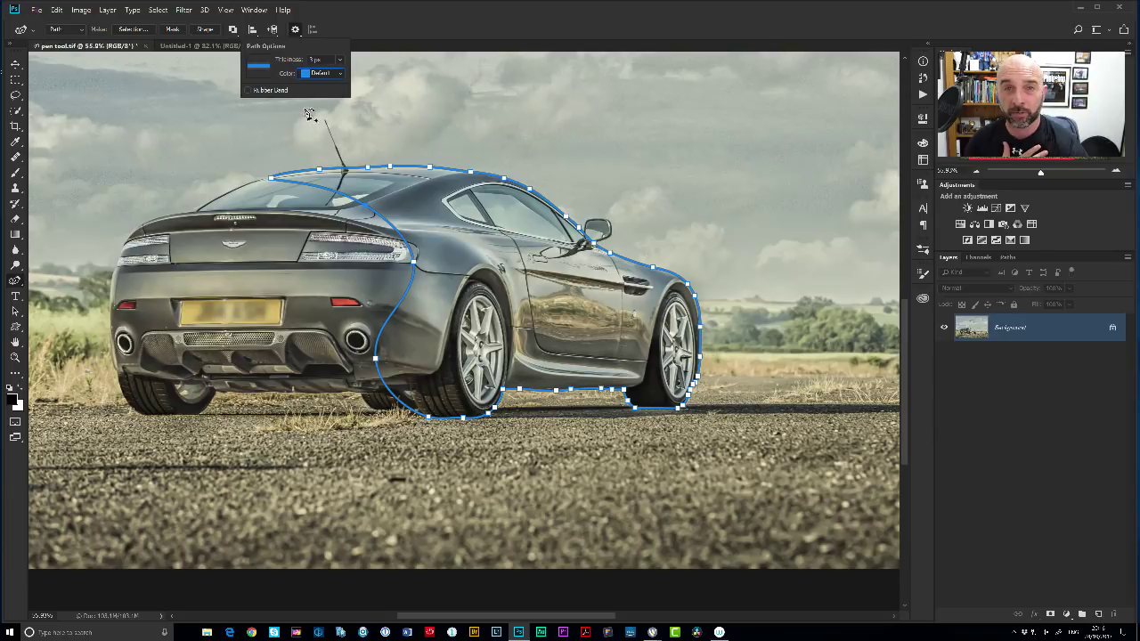
left_click(339, 60)
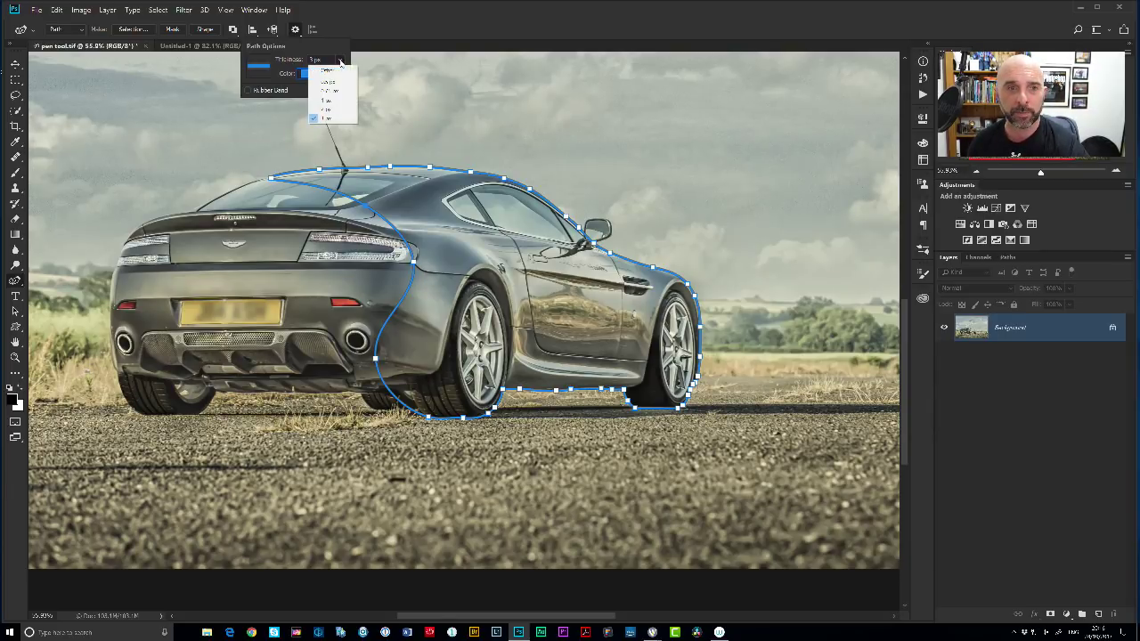
left_click(328, 101)
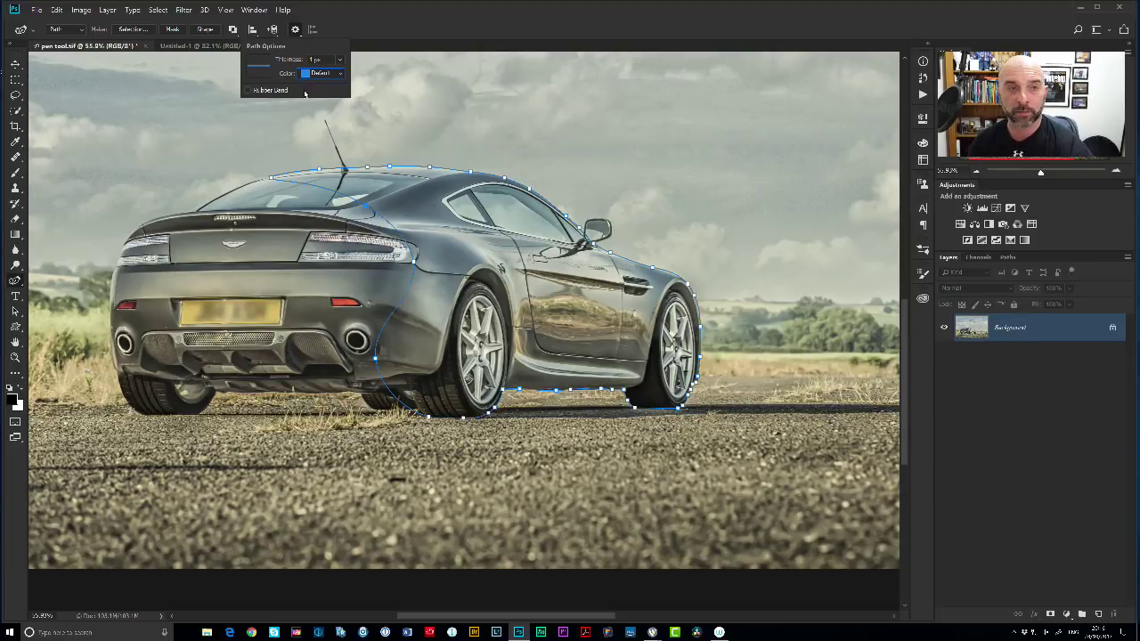
left_click(375, 31)
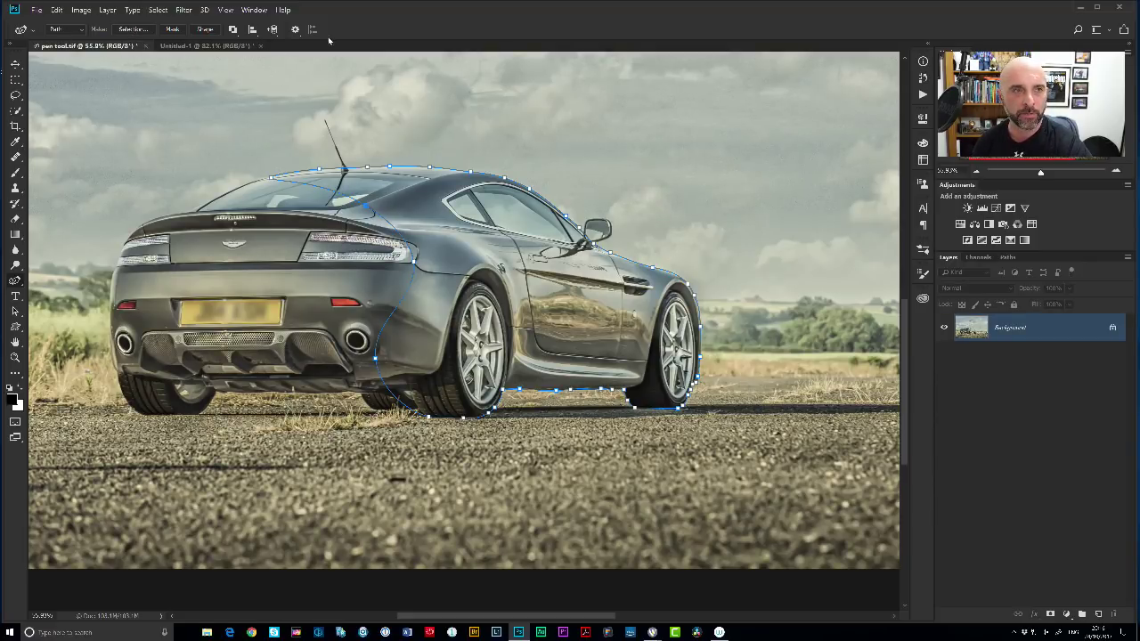
left_click(132, 30)
Dismiss the Make Selection dialog and load the car path as a selection with Ctrl+Enter.
left_click_drag(513, 164, 663, 110)
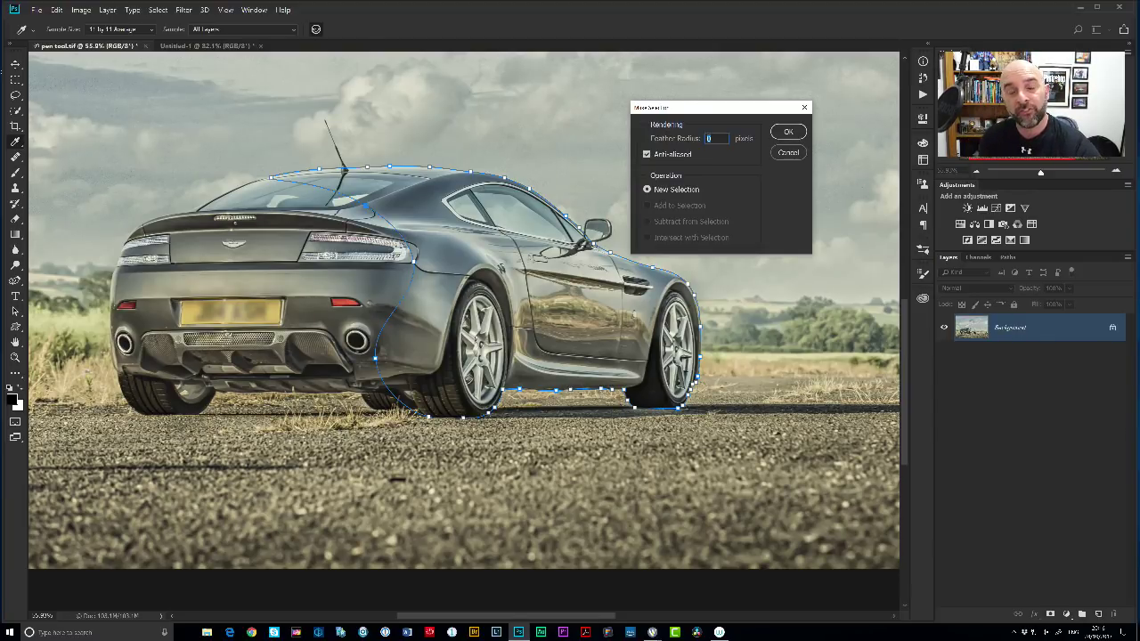
left_click(787, 153)
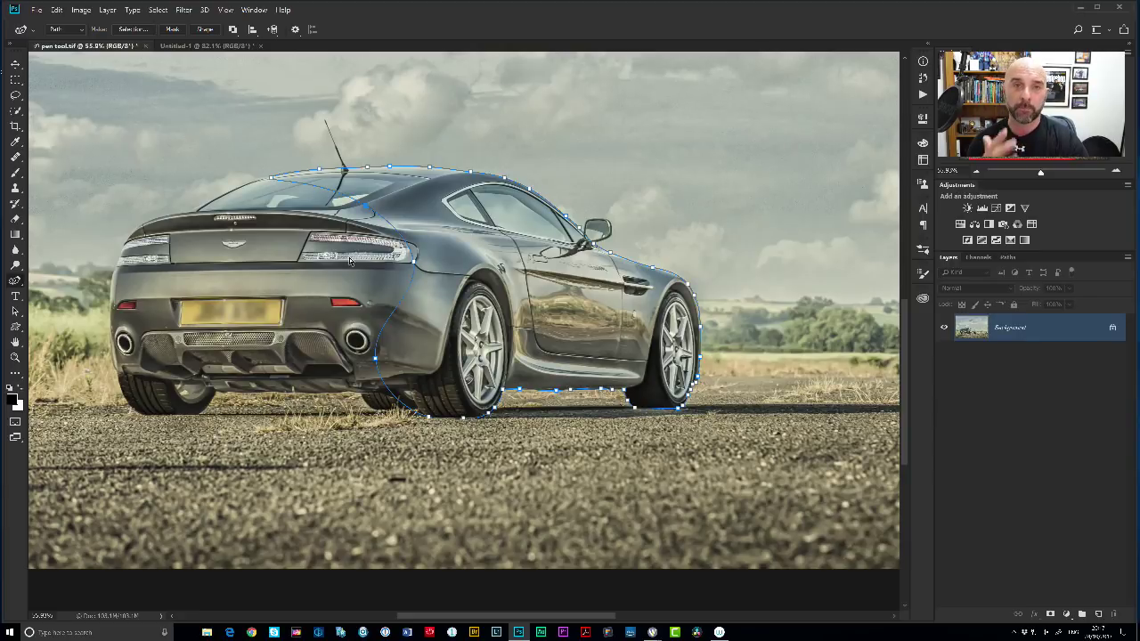
key("ctrl+Return")
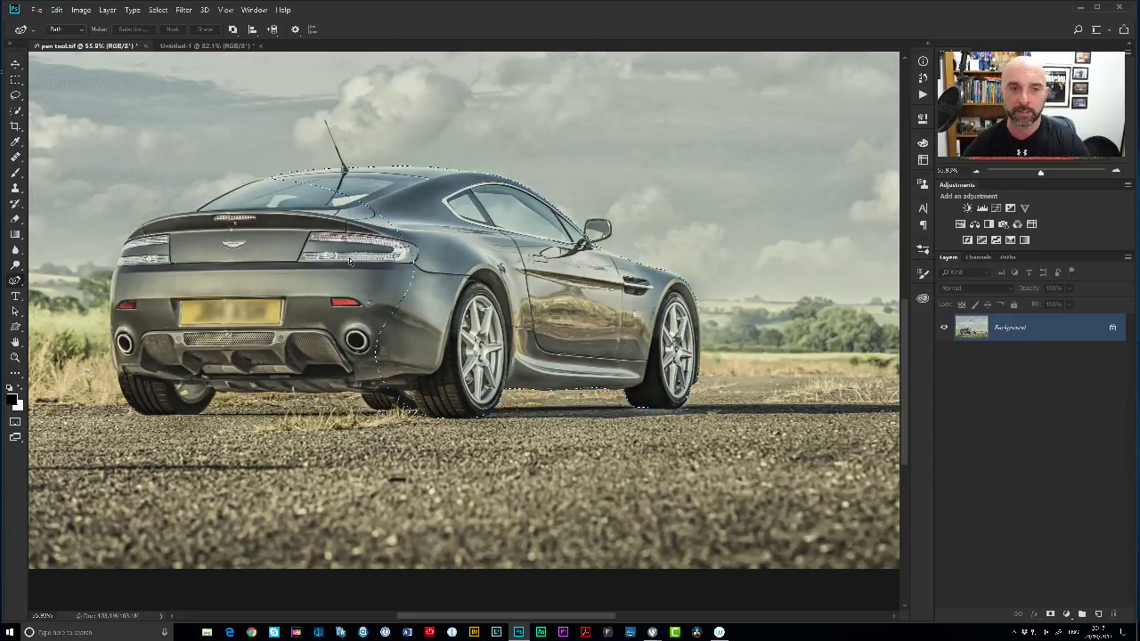
left_click_drag(405, 289, 430, 304)
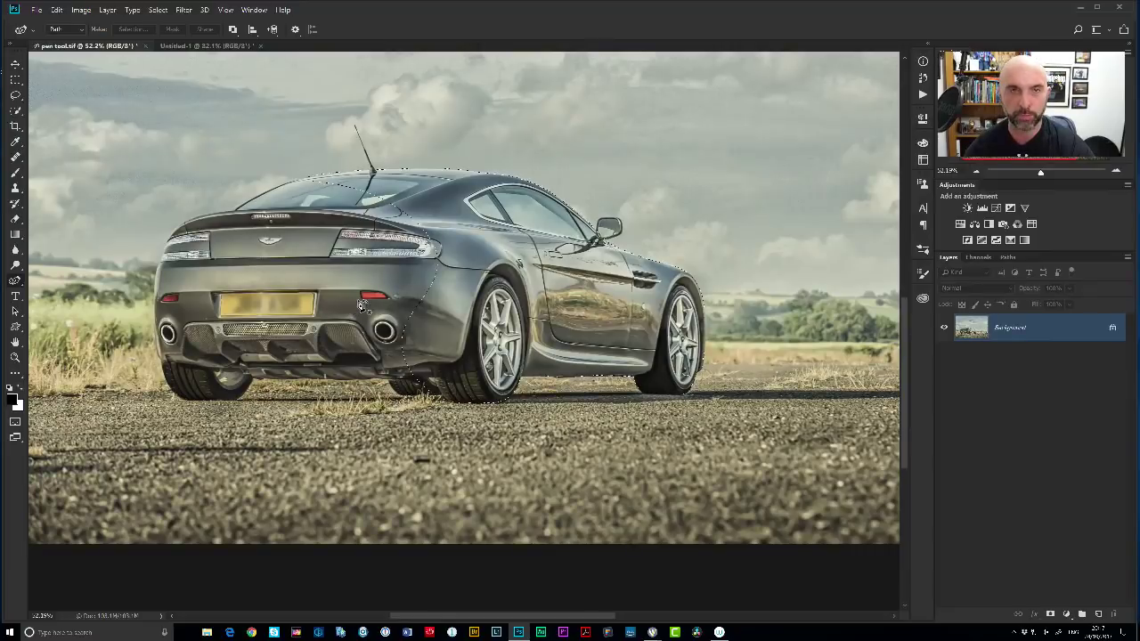
Show the car selection as a red Quick Mask.
left_click(15, 421)
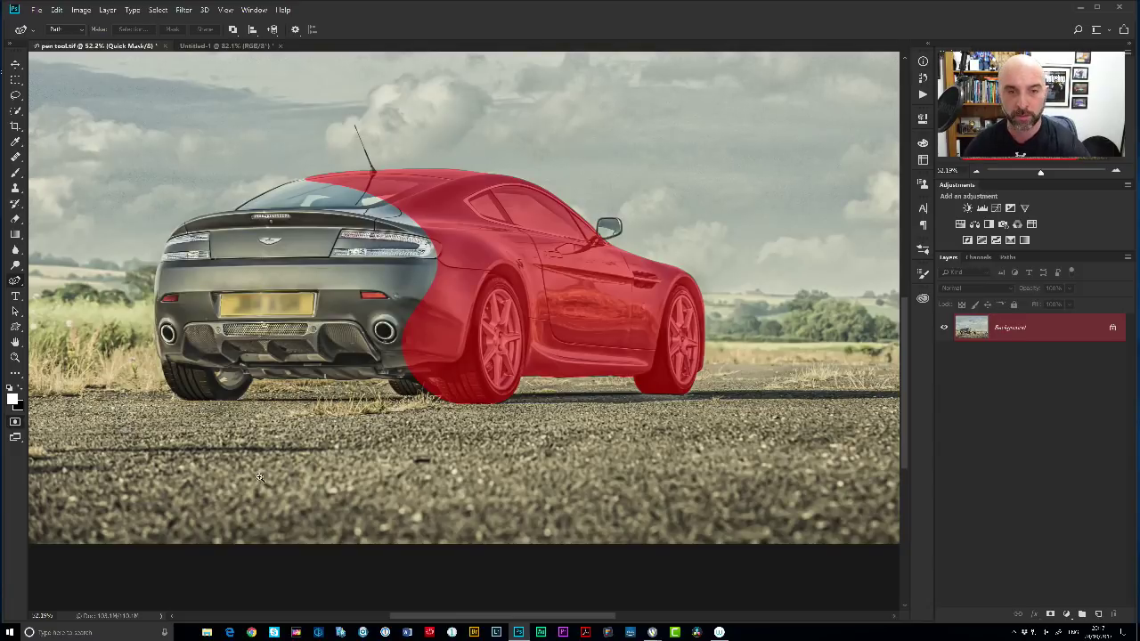
scroll(542, 226, "up", 8)
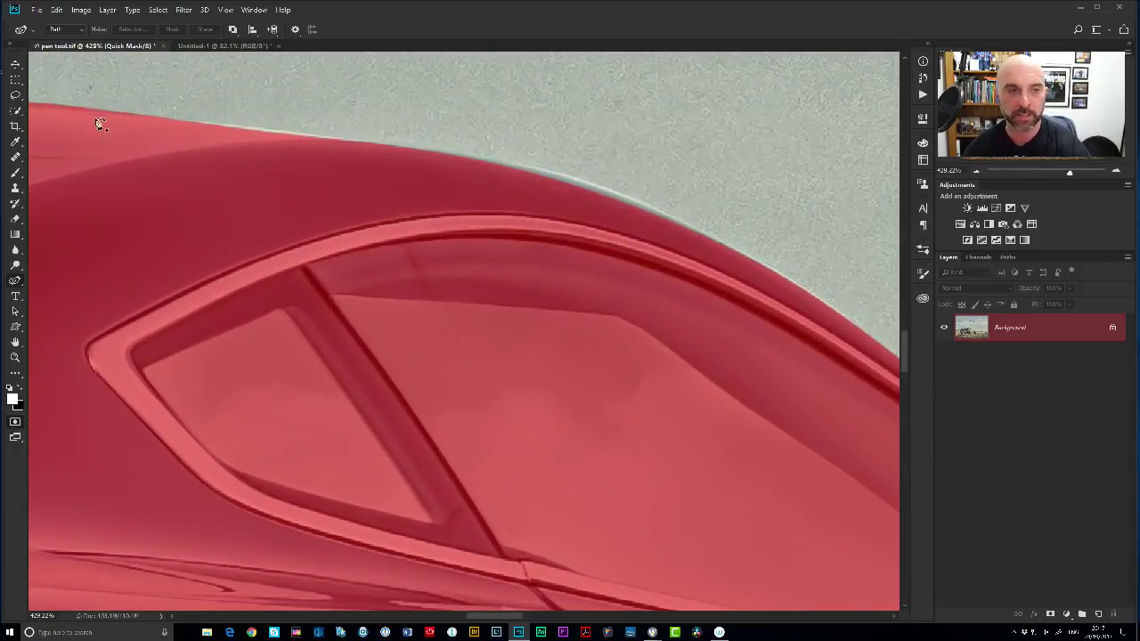
scroll(515, 199, "down", 2)
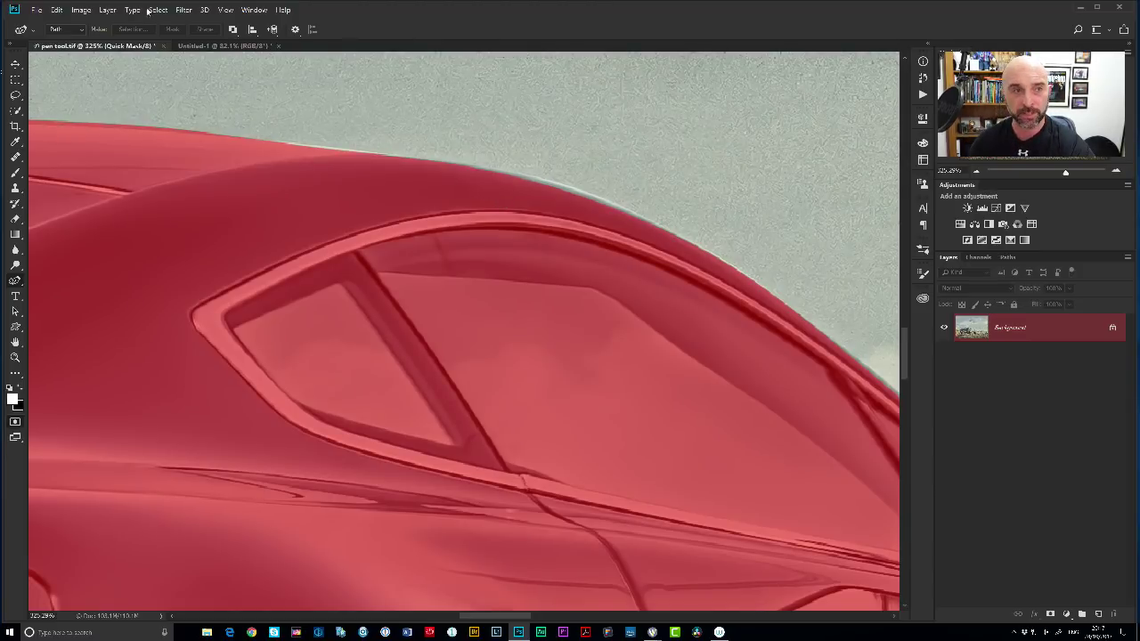
Soften the mask with a 1-pixel Gaussian Blur.
left_click(182, 11)
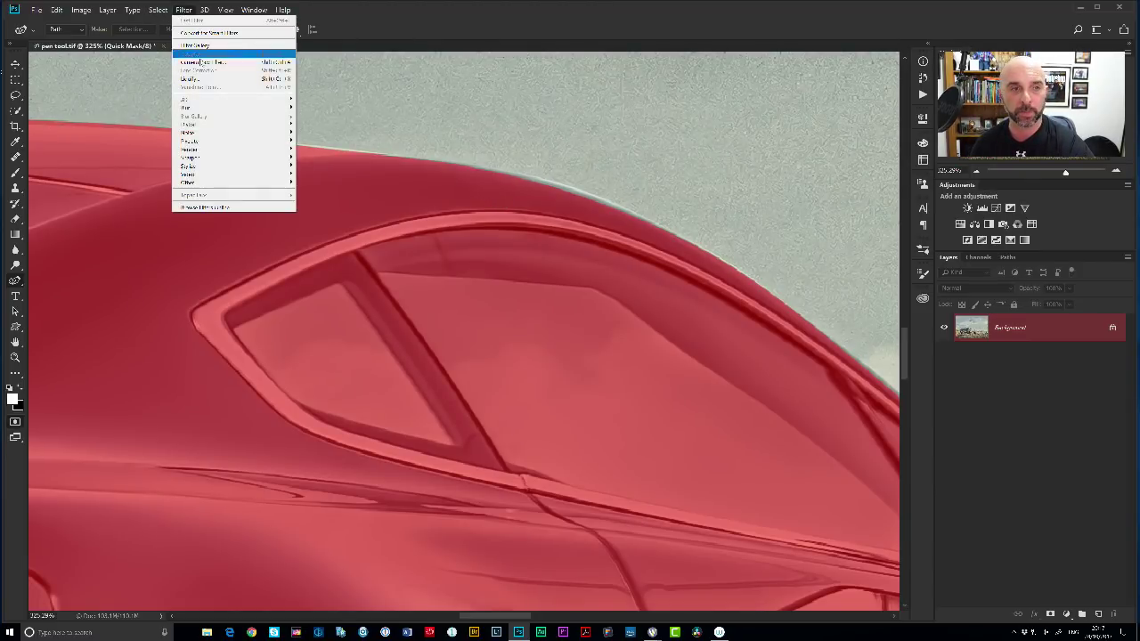
mouse_move(207, 108)
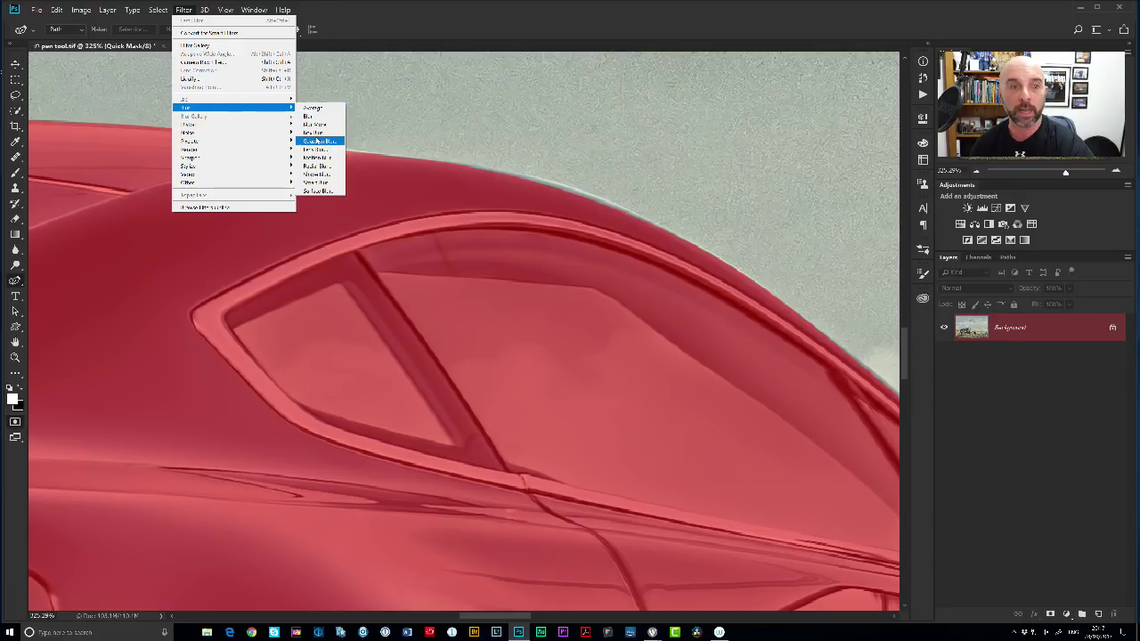
left_click(318, 141)
left_click_drag(792, 177, 696, 134)
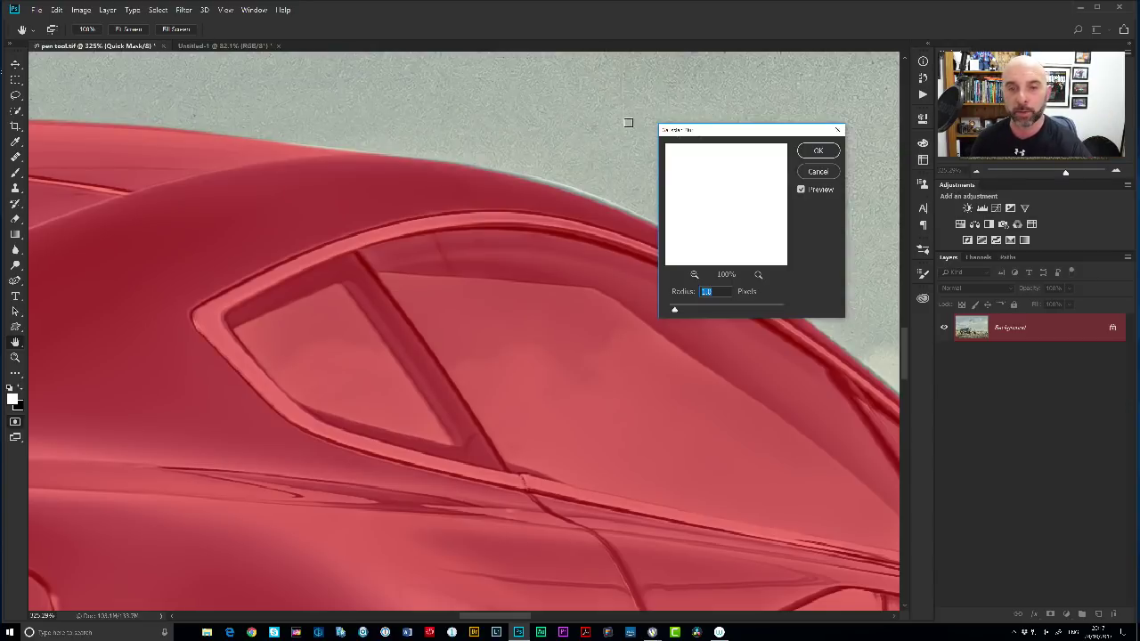
left_click_drag(677, 310, 702, 310)
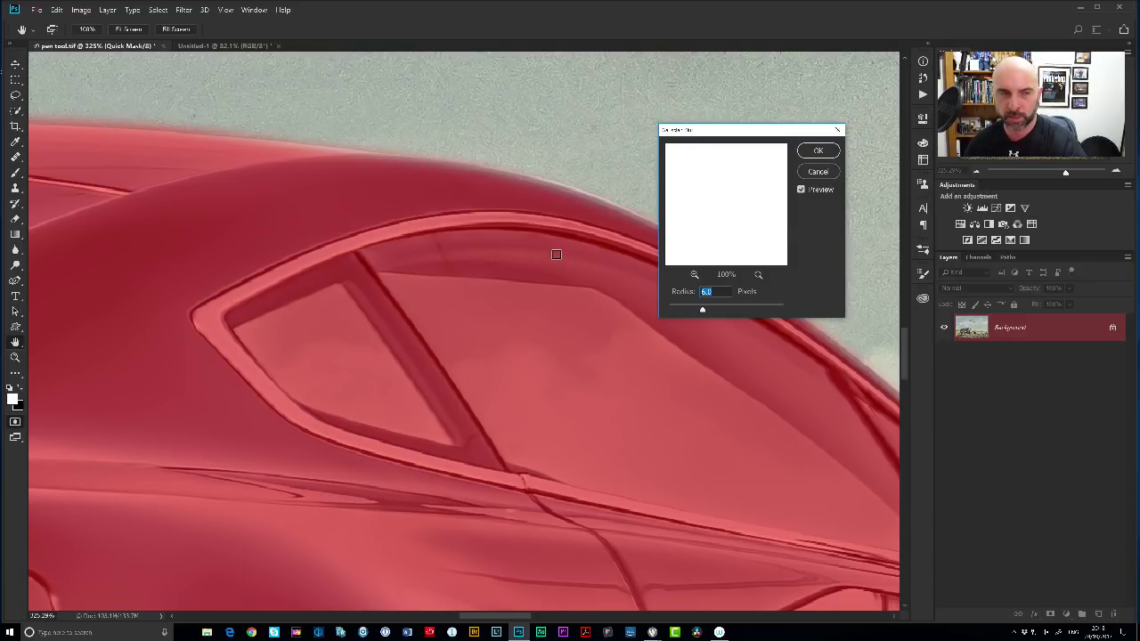
type("1")
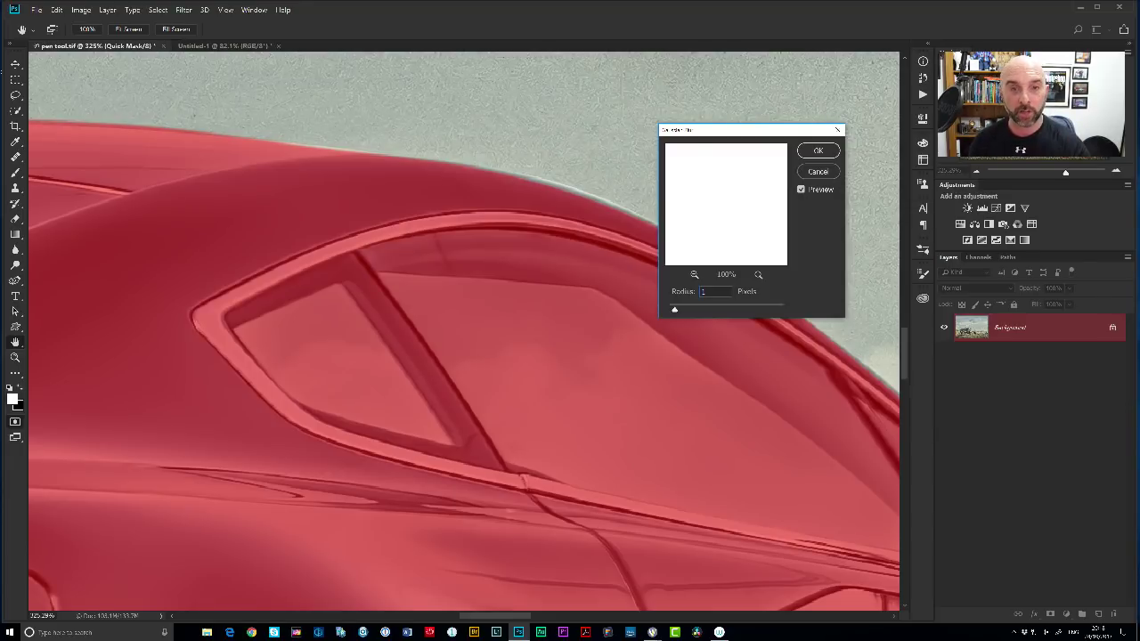
left_click(818, 151)
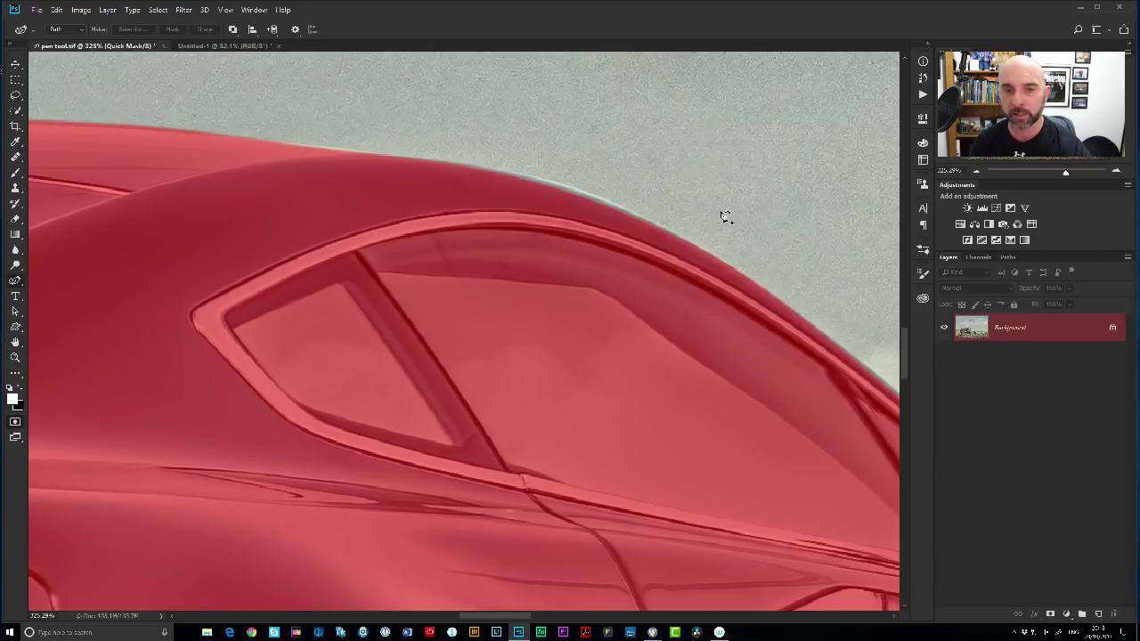
Exit Quick Mask with Q, then open and close the Path Options panel.
key("q")
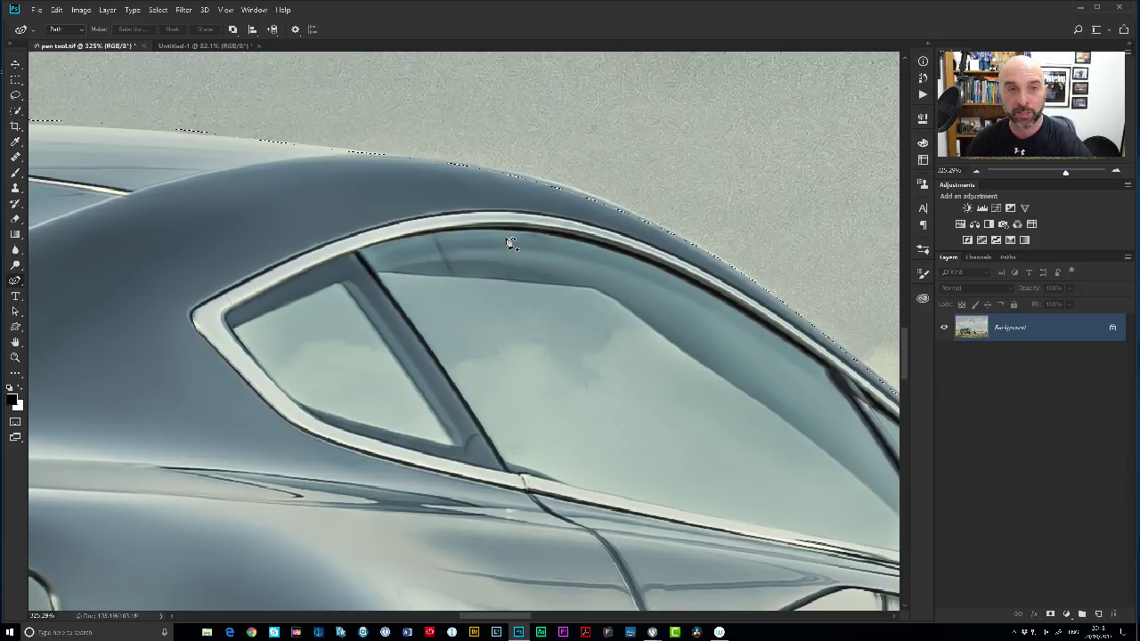
left_click(297, 30)
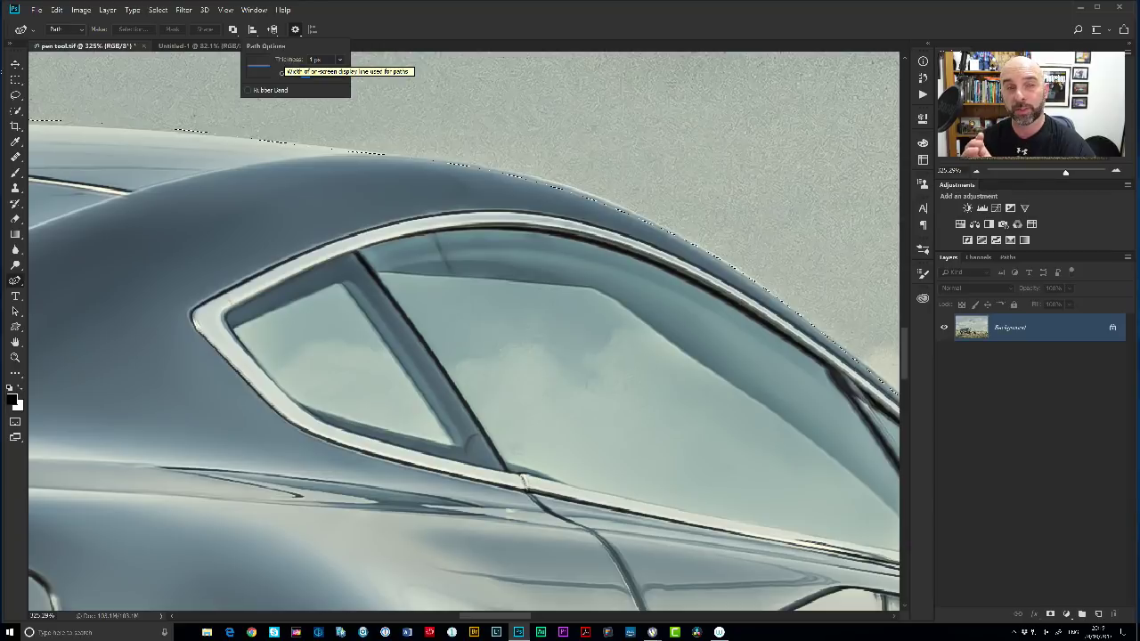
left_click(385, 32)
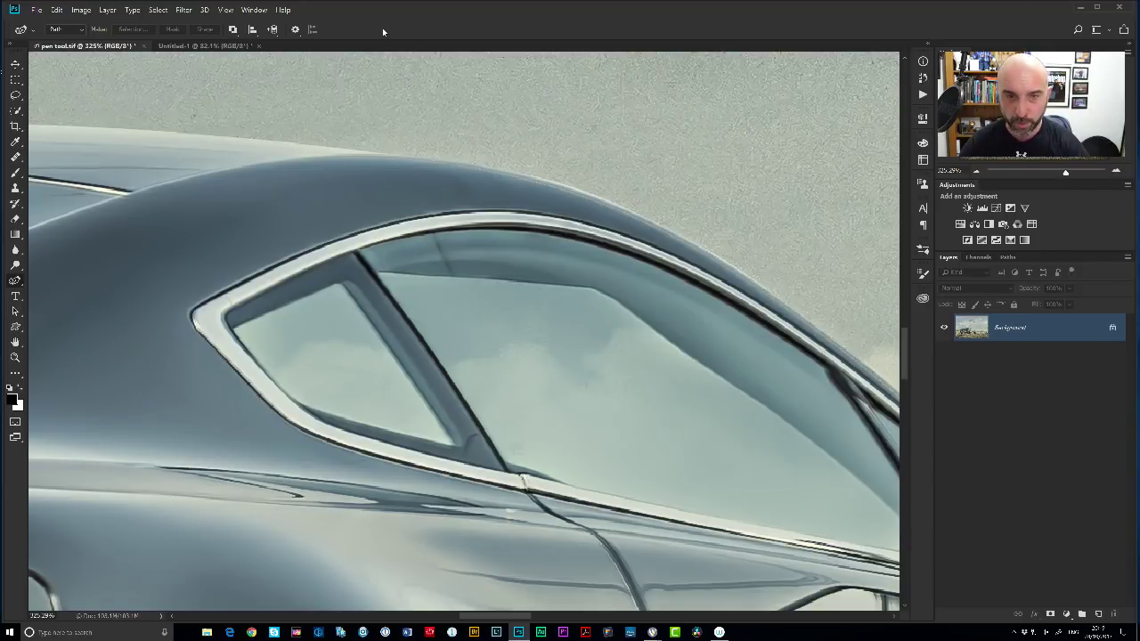
Draw a closed pen path above the roof and pull its anchors into a notched heart shape.
scroll(515, 209, "down", 5)
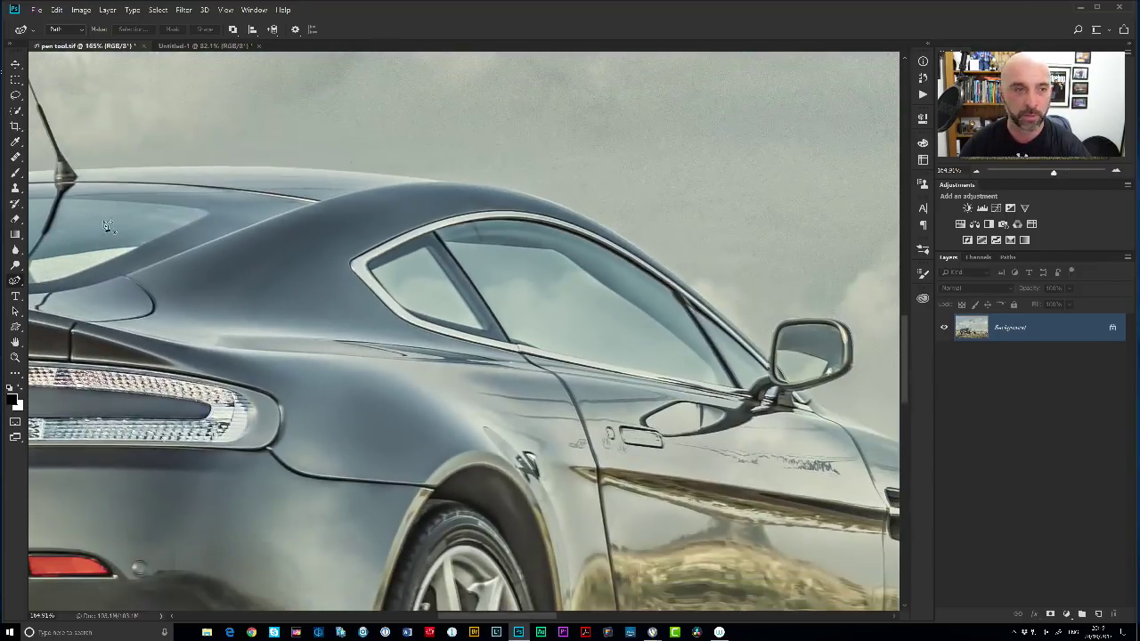
left_click(286, 130)
left_click(640, 162)
left_click(802, 250)
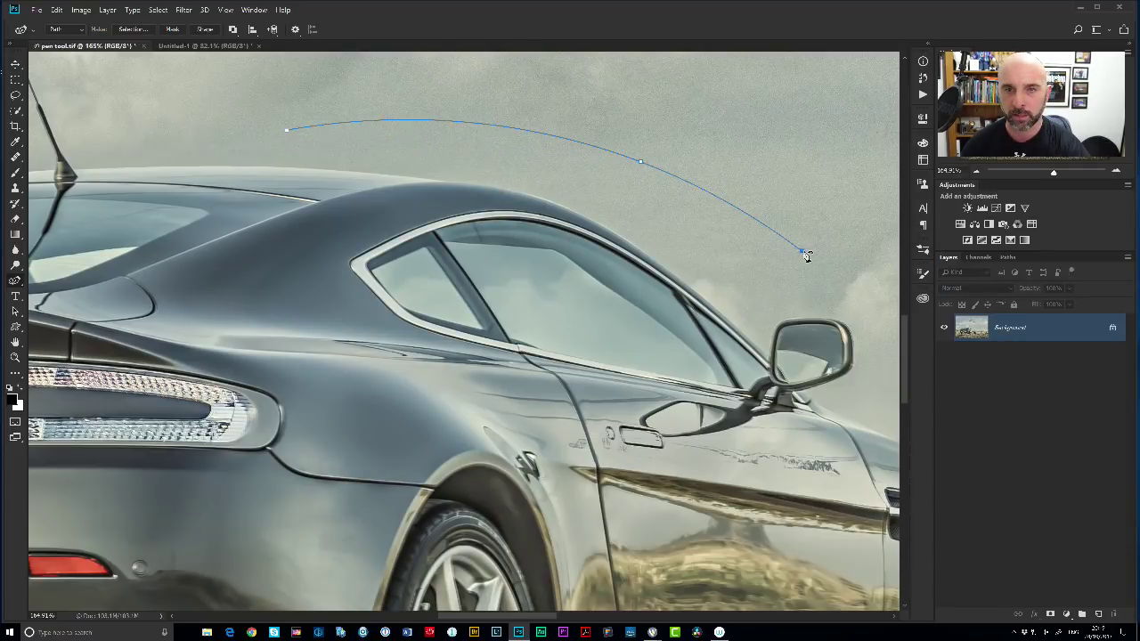
left_click(641, 163, "alt")
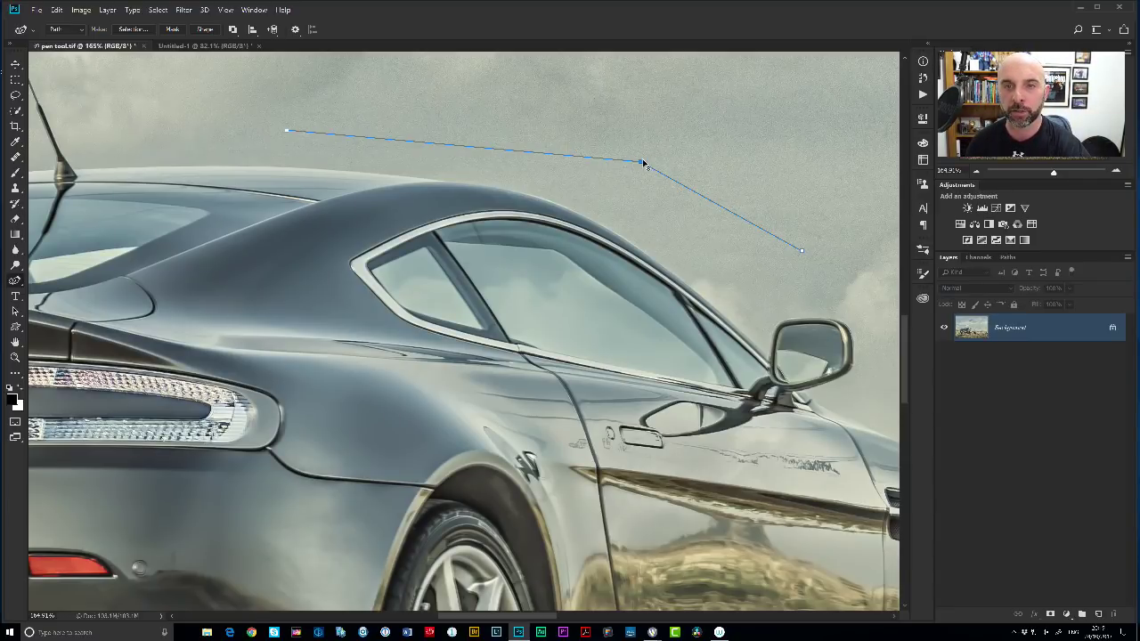
left_click_drag(643, 165, 704, 138)
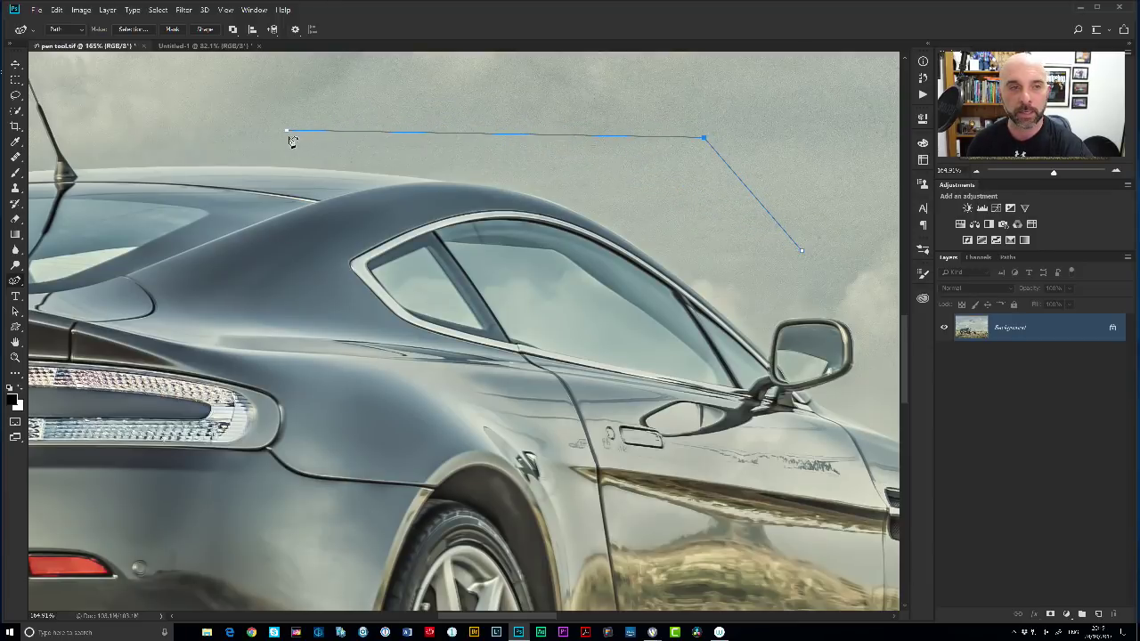
left_click_drag(287, 131, 579, 191)
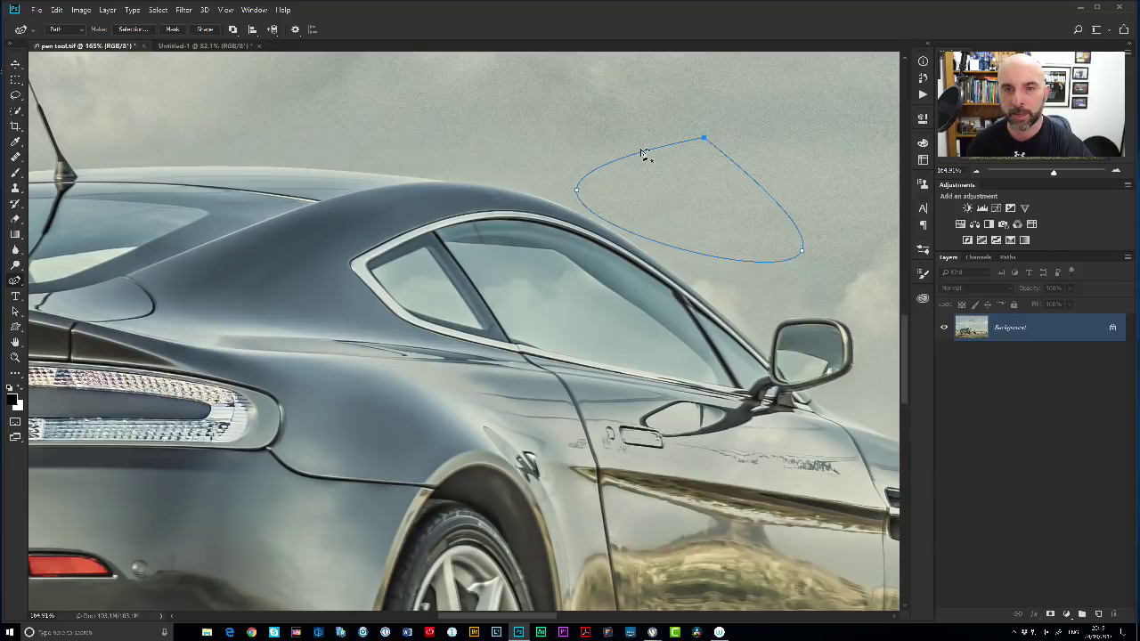
left_click_drag(644, 158, 639, 126)
left_click_drag(758, 179, 852, 170)
left_click_drag(704, 139, 730, 176)
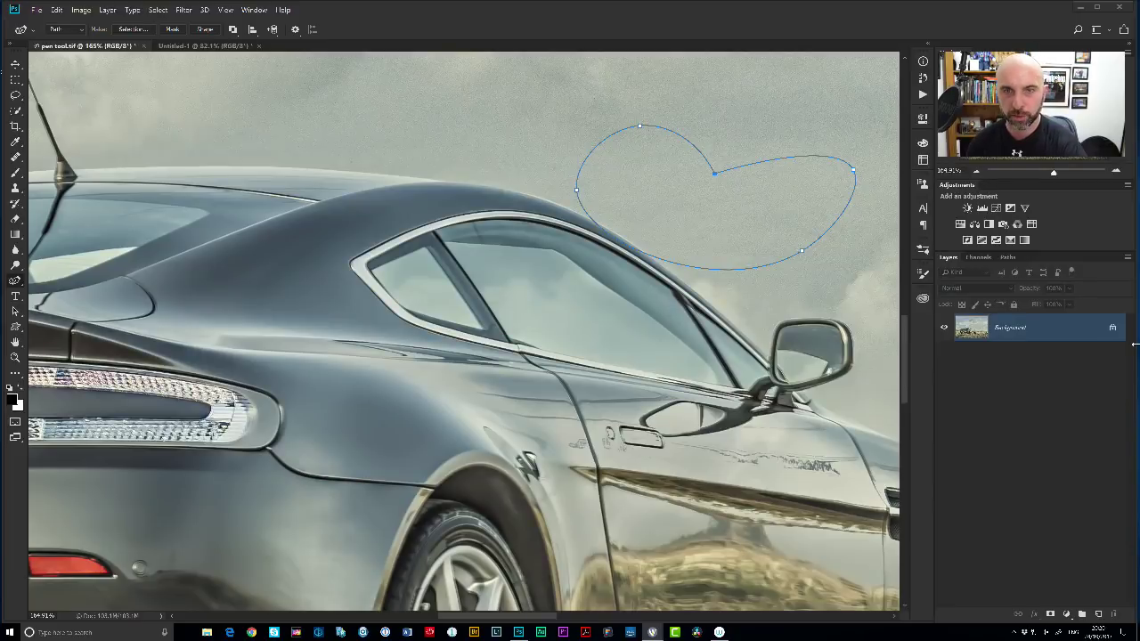
Close pen tool.tif and Untitled-1 without saving.
left_click(484, 160)
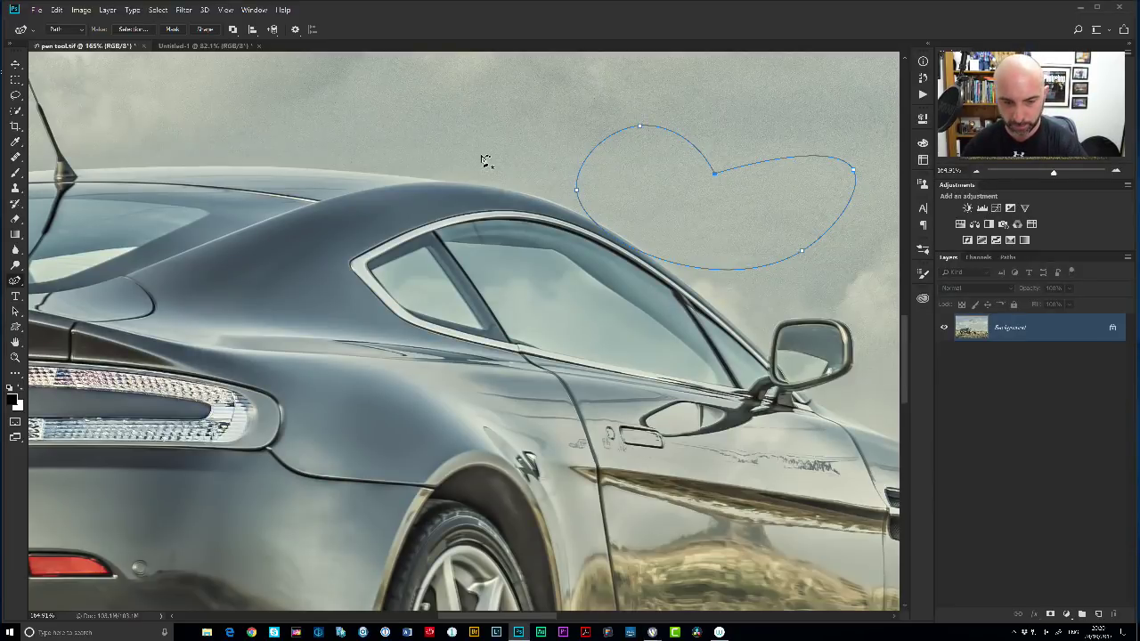
key("v")
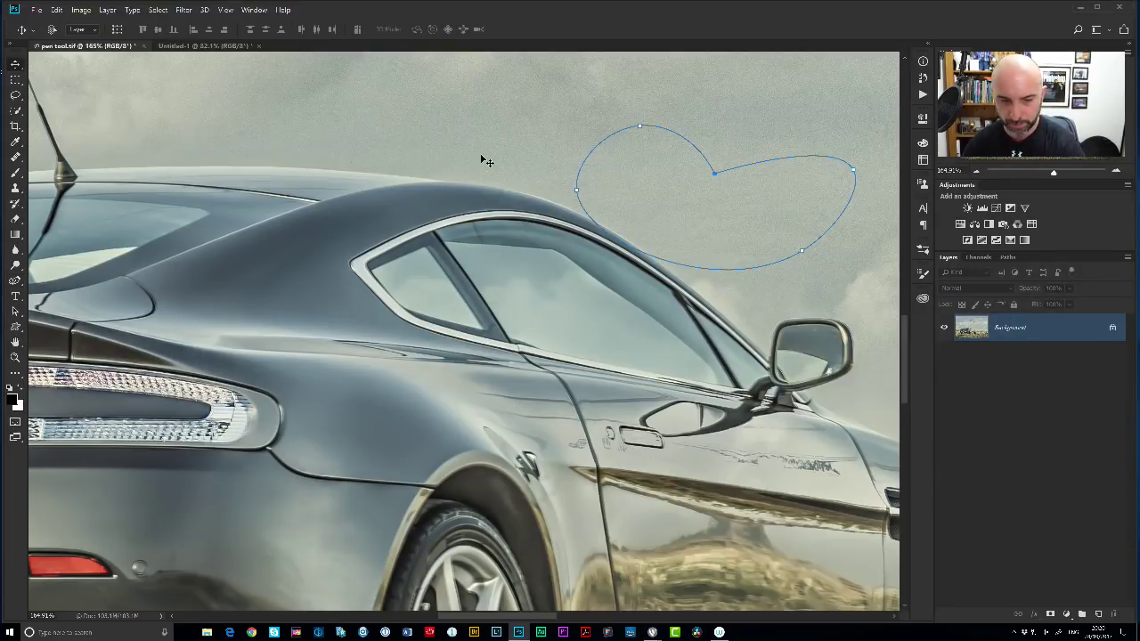
key("ctrl+w")
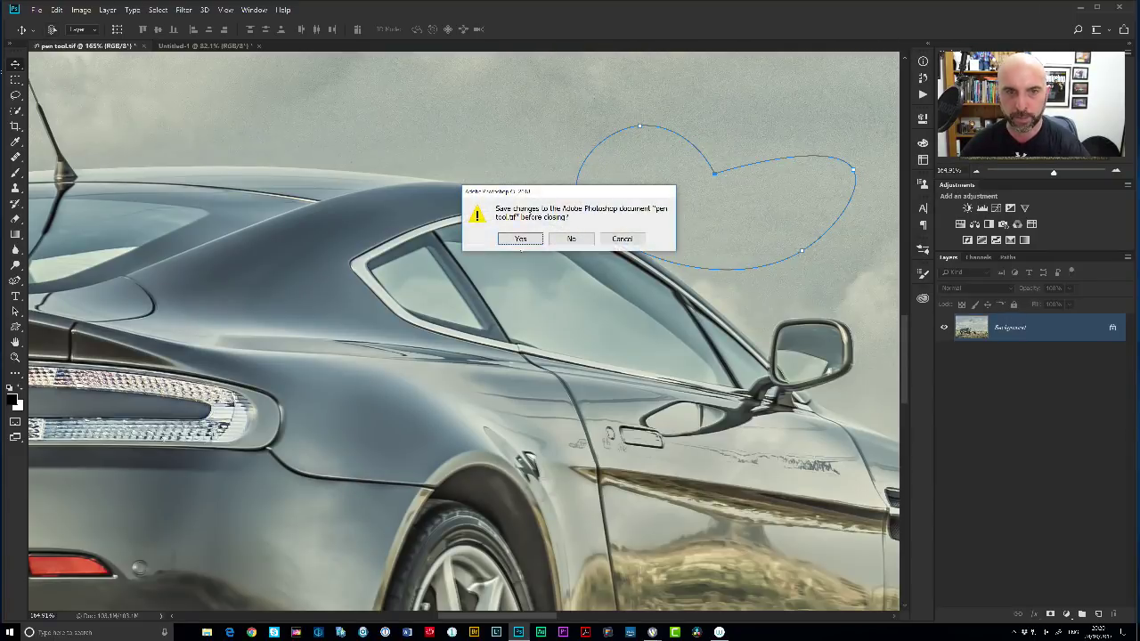
left_click(566, 239)
key("ctrl+w")
left_click(567, 238)
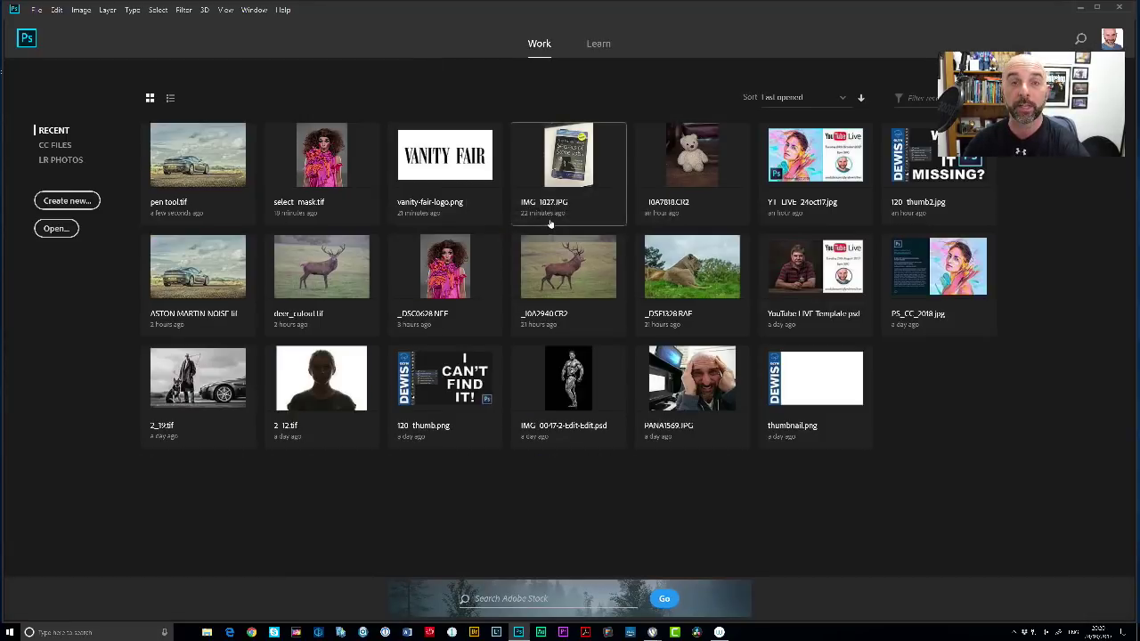
Open vanity-fair-logo.png from the Home screen.
left_click(56, 228)
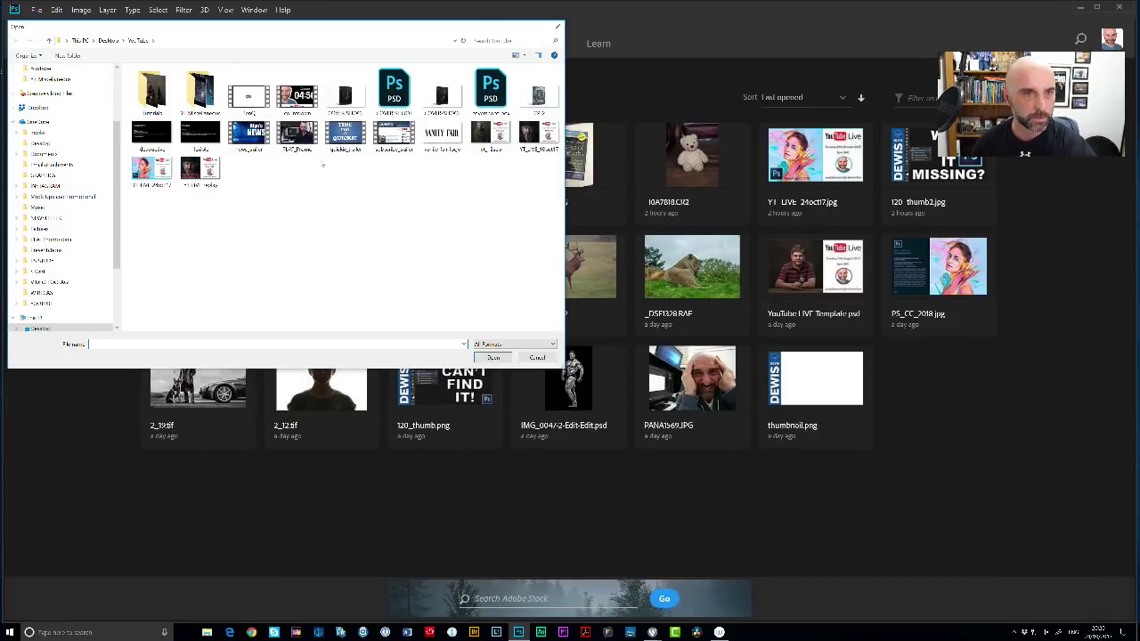
left_click(442, 134)
left_click(492, 357)
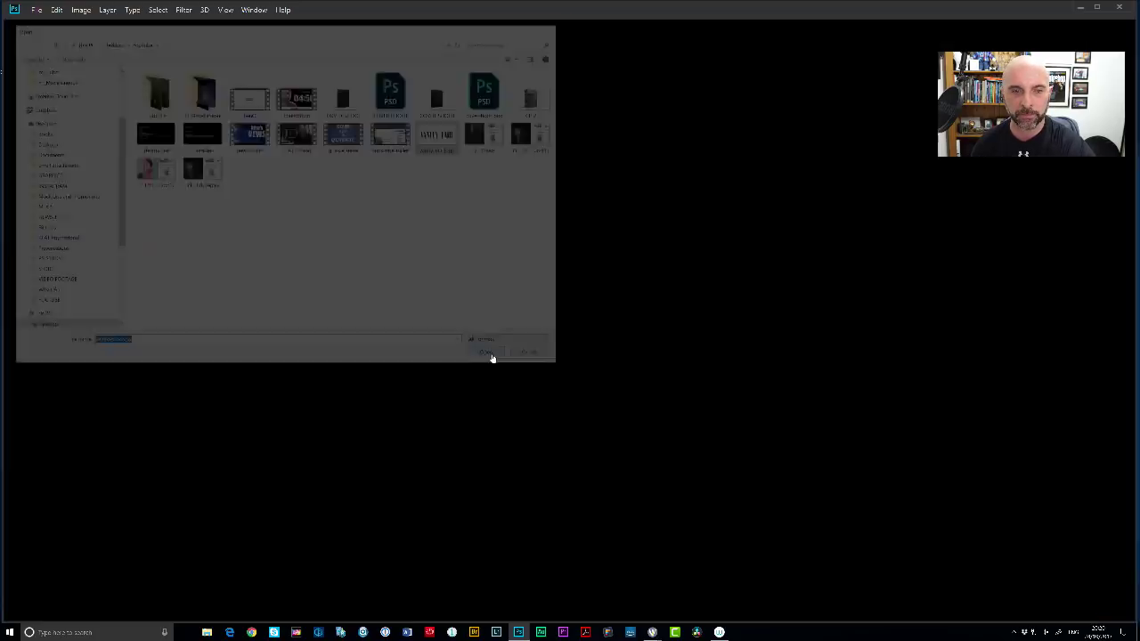
left_click(527, 357, "ctrl")
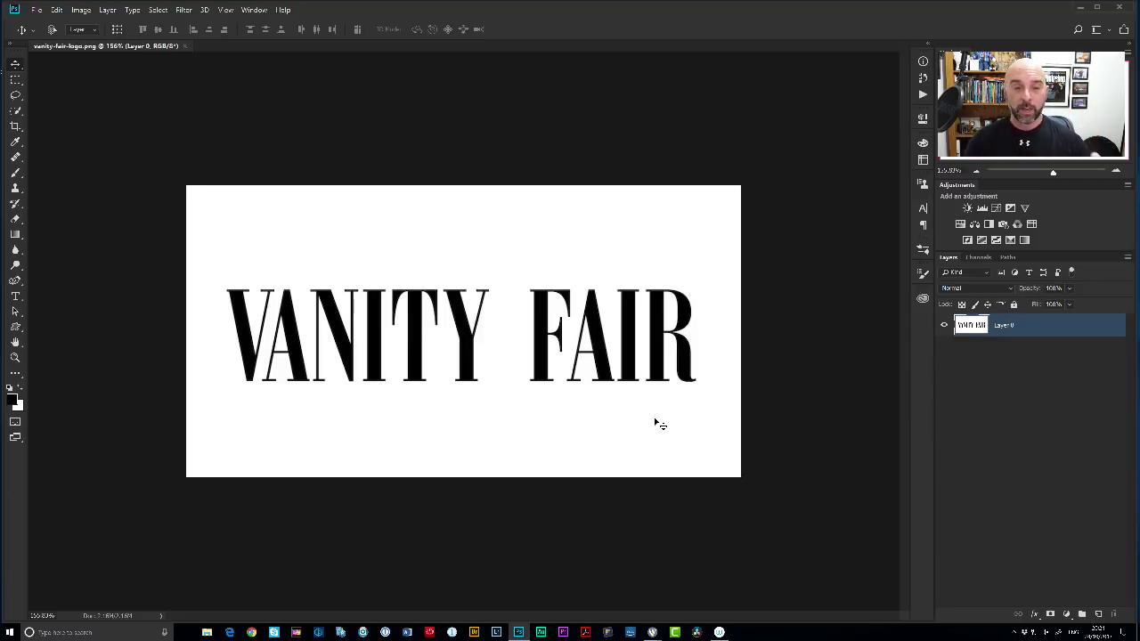
Marquee the VANITY FAIR lettering and accept Match Font's Bodoni URW Regular suggestion.
key("m")
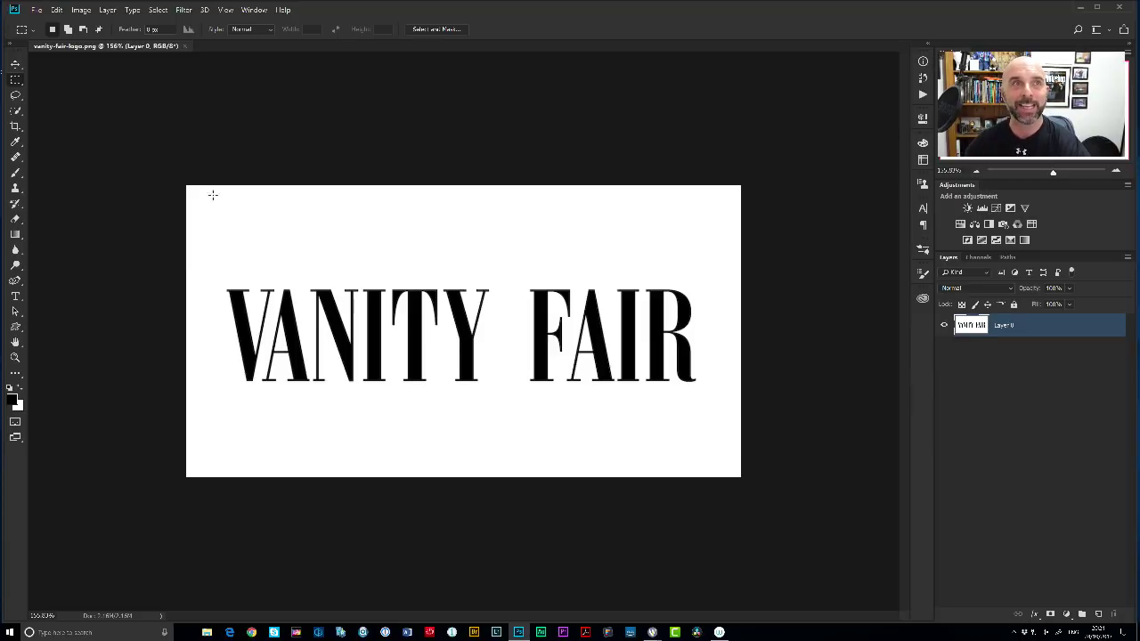
left_click_drag(223, 276, 704, 390)
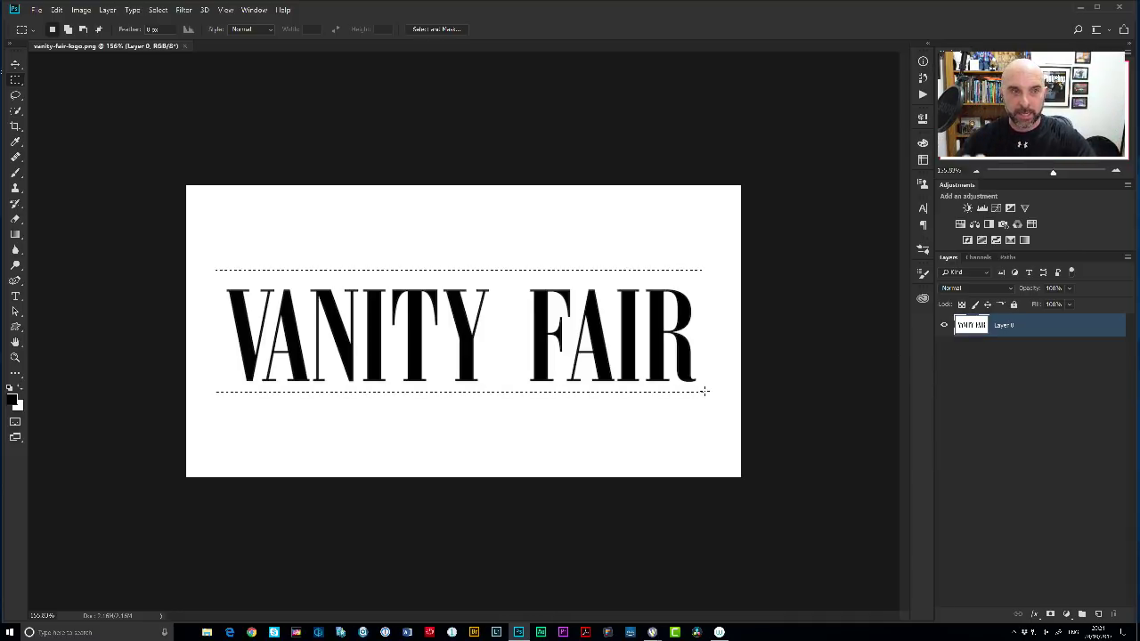
left_click(132, 9)
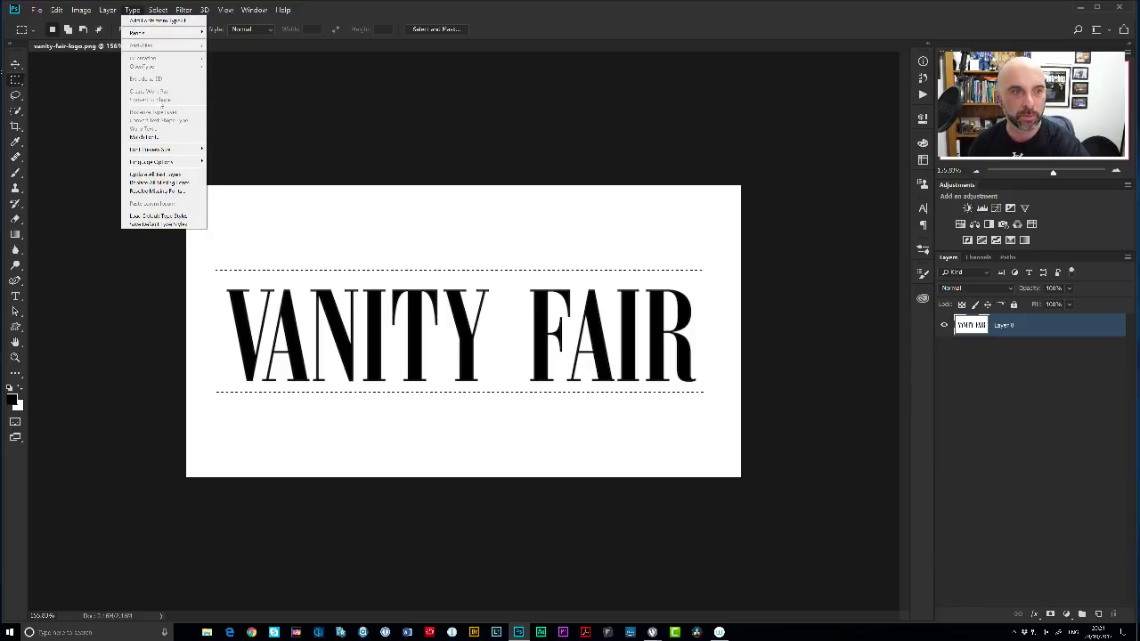
left_click(162, 138)
left_click_drag(642, 132, 570, 100)
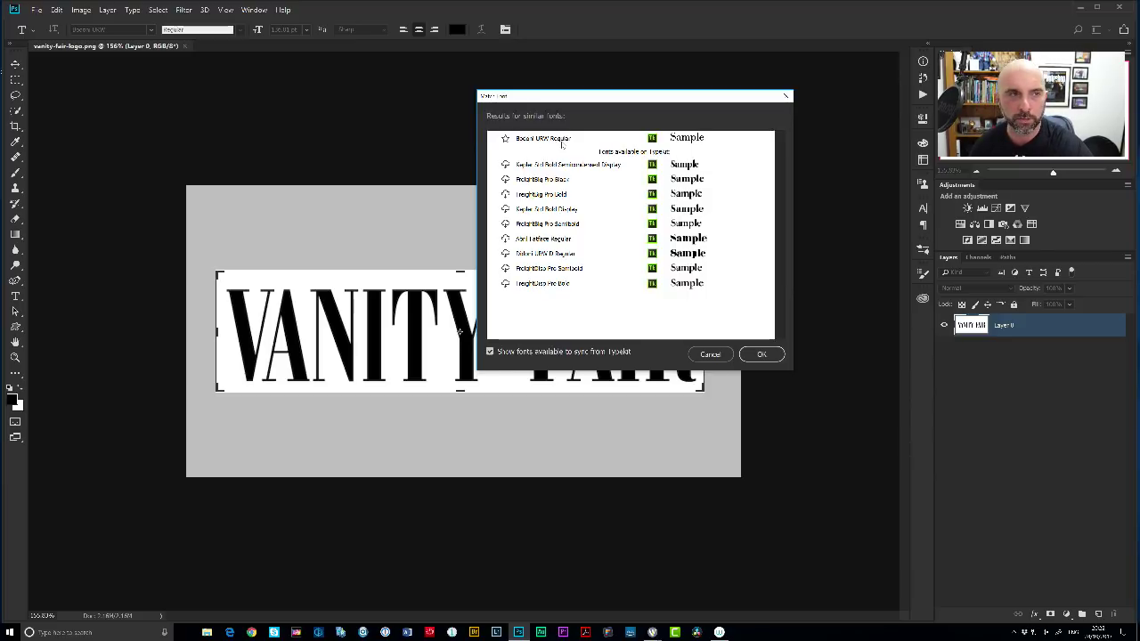
left_click(565, 147)
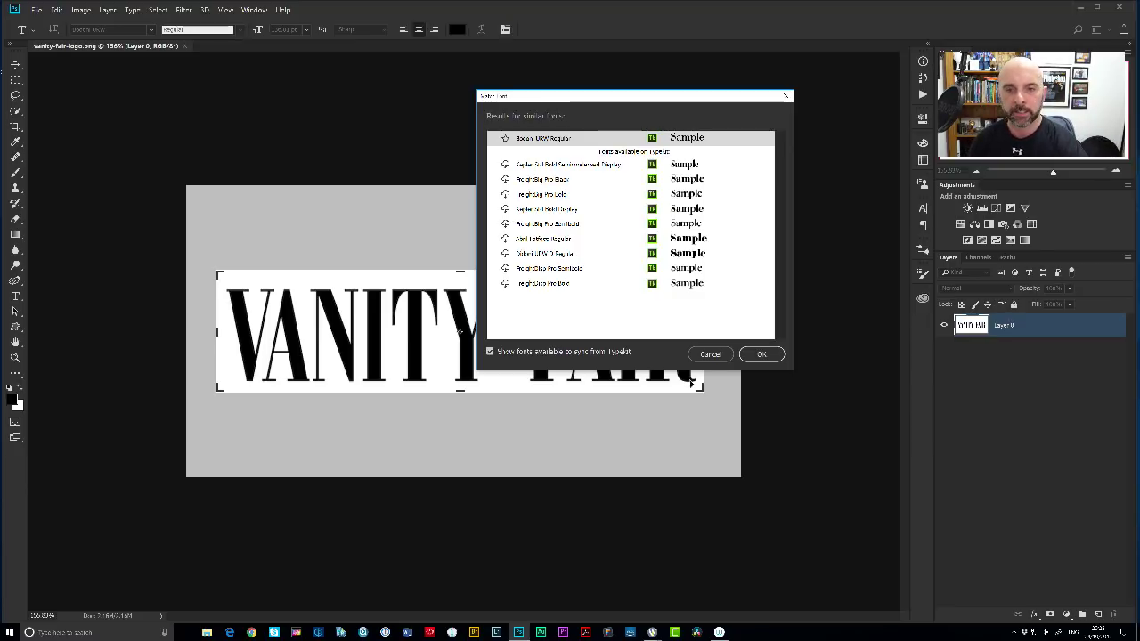
left_click(762, 354)
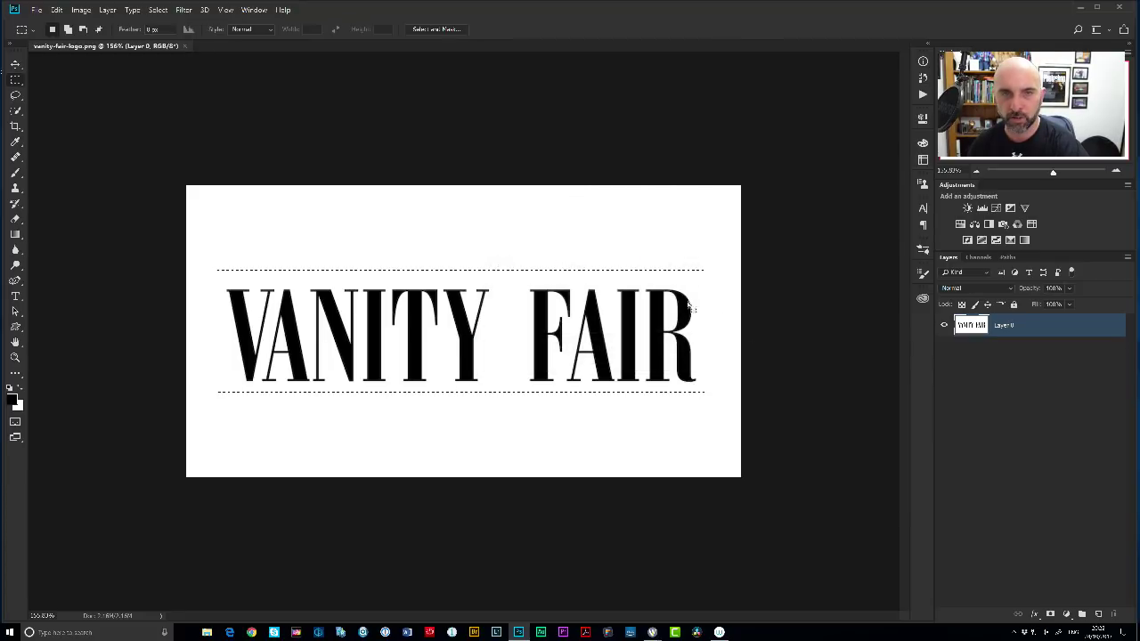
Type a person's name above VANITY FAIR in the matched font, then close the logo unsaved.
key("t")
key("ctrl+d")
left_click(447, 255)
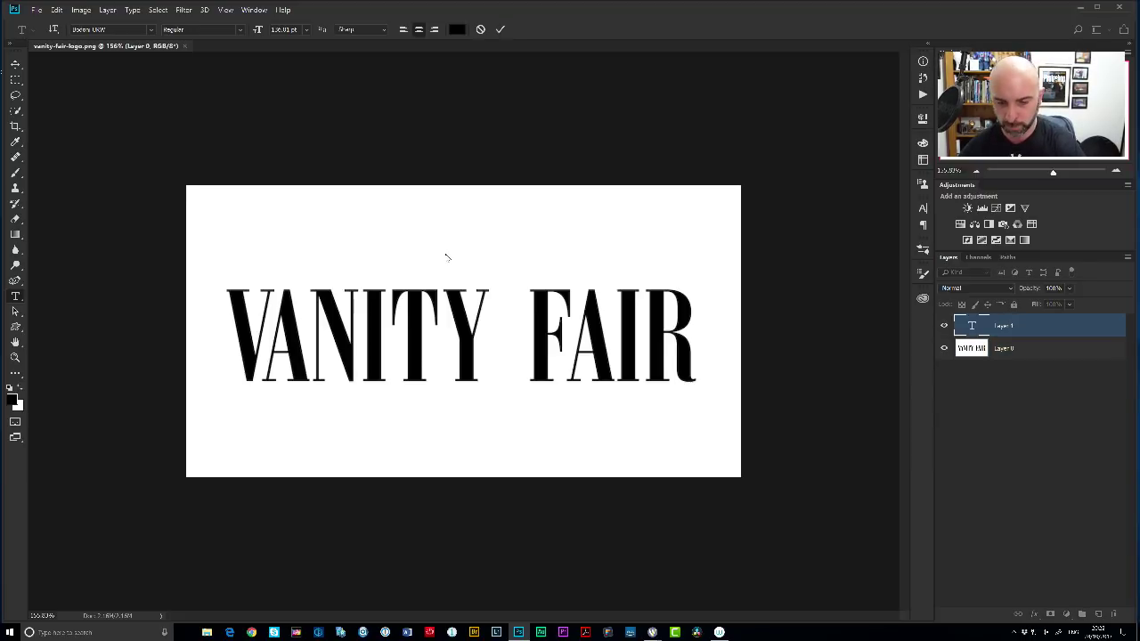
type("Glyn Dewis")
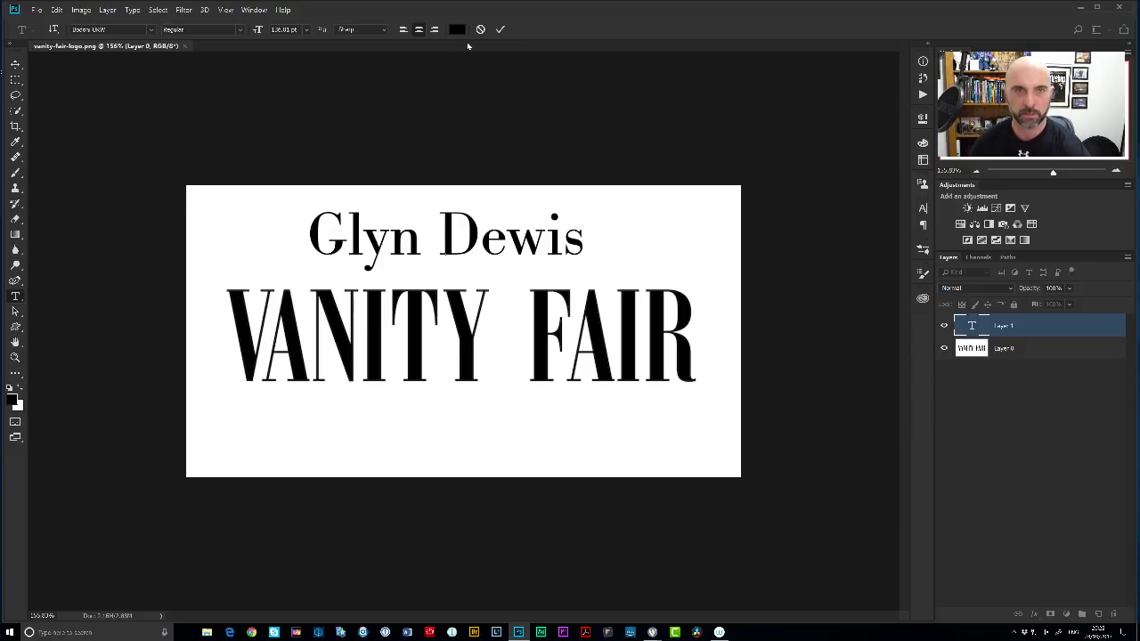
left_click(500, 29)
left_click_drag(473, 264, 483, 267)
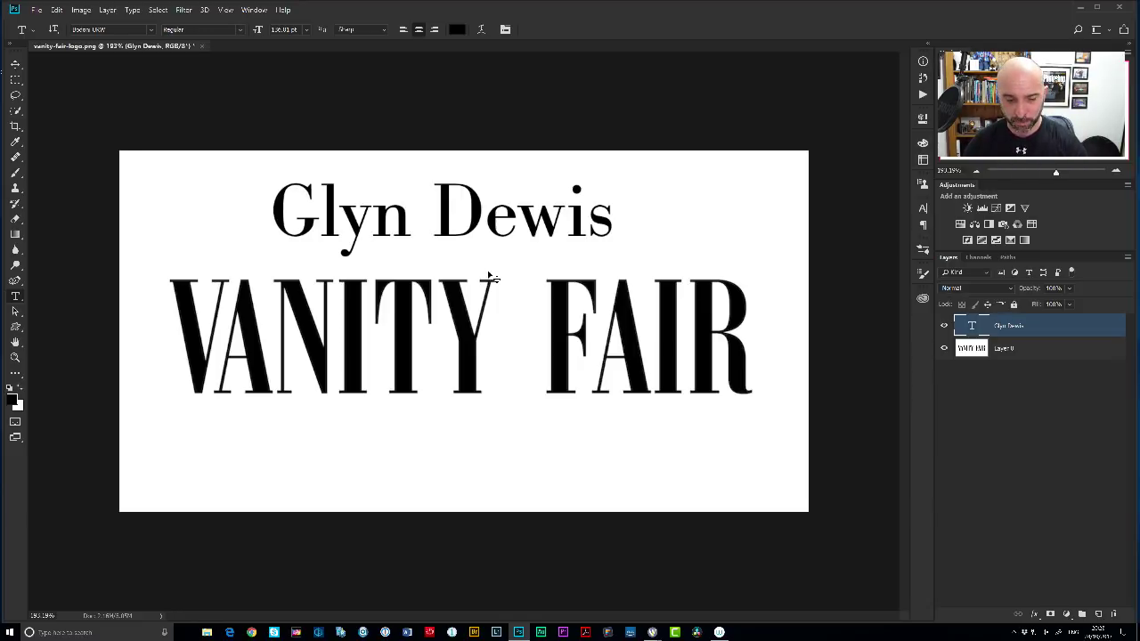
key("ctrl+w")
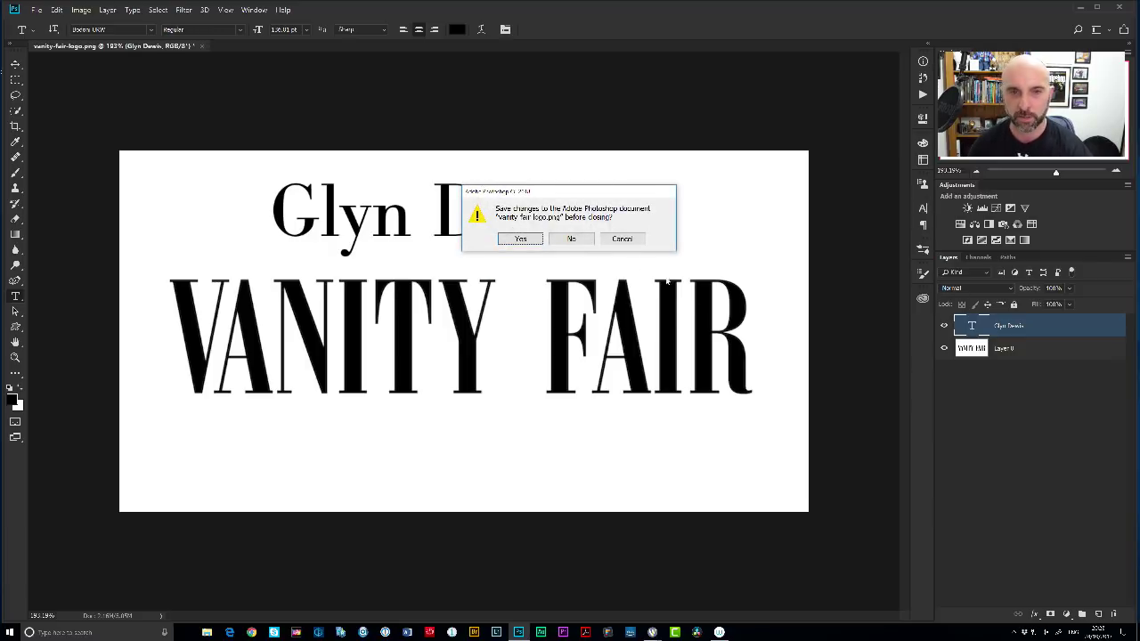
left_click(571, 239)
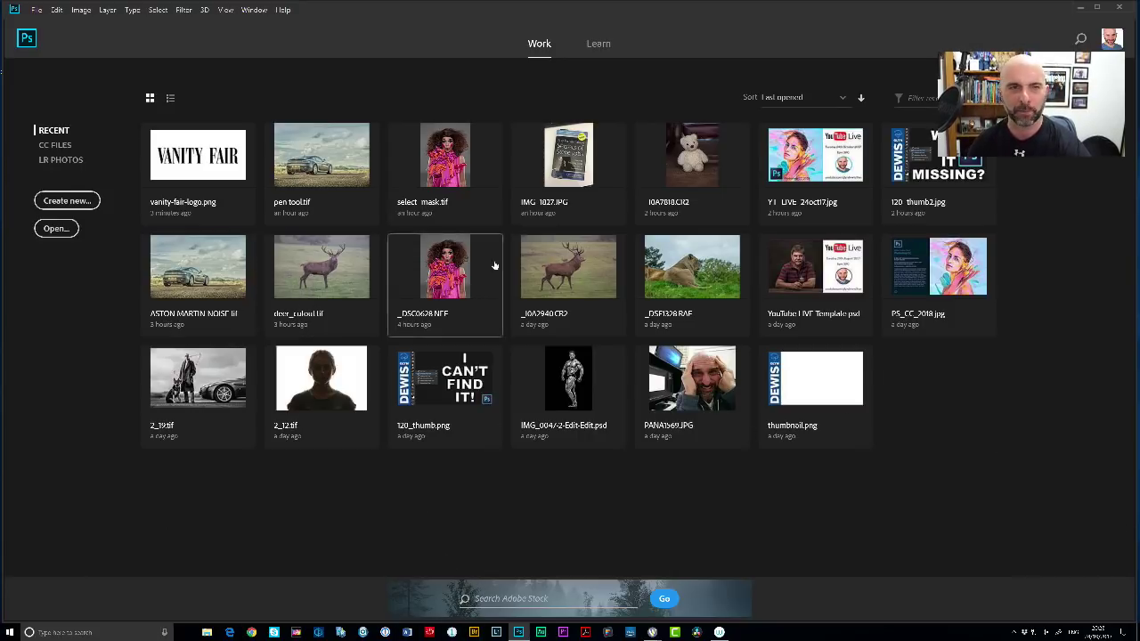
Open select mask.tif from the Recent files on the Home screen.
left_click(446, 166)
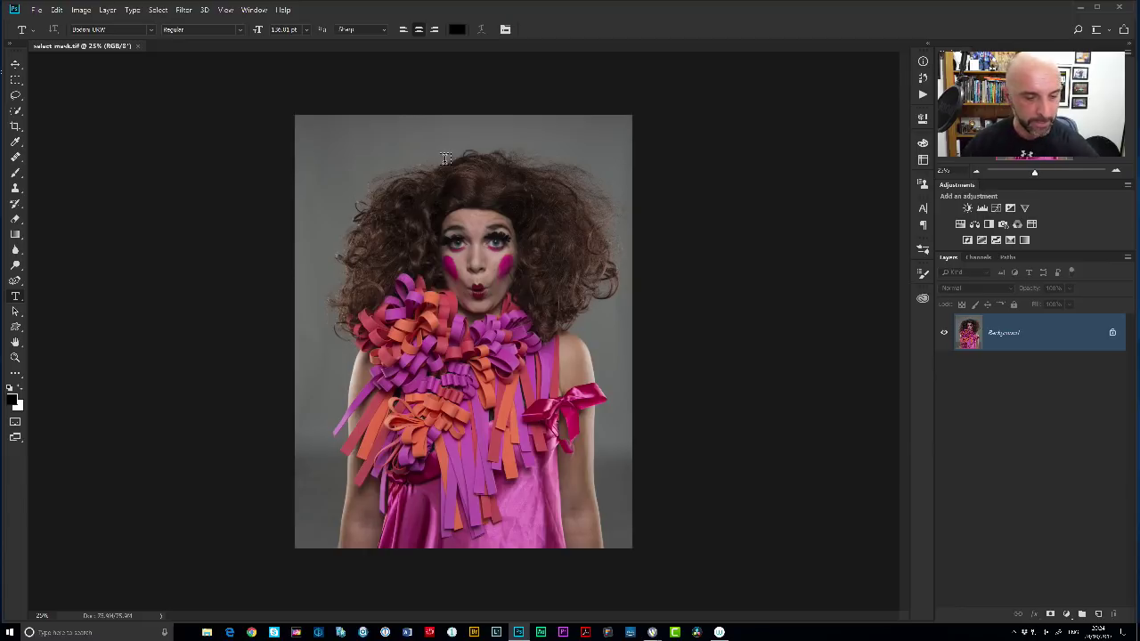
key("v")
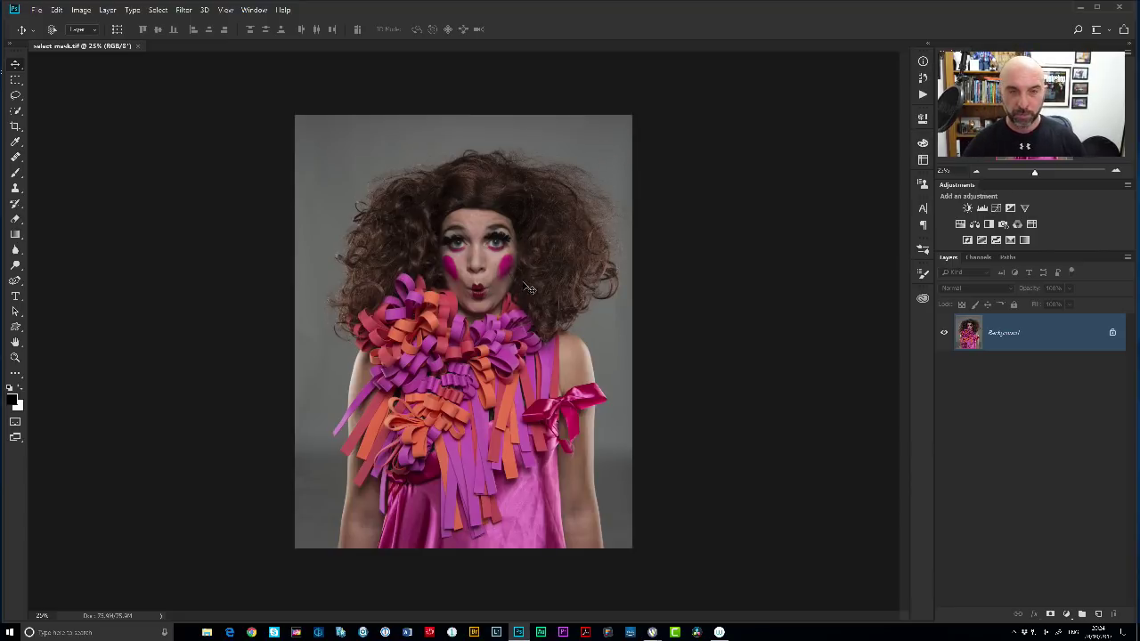
scroll(509, 259, "up", 3)
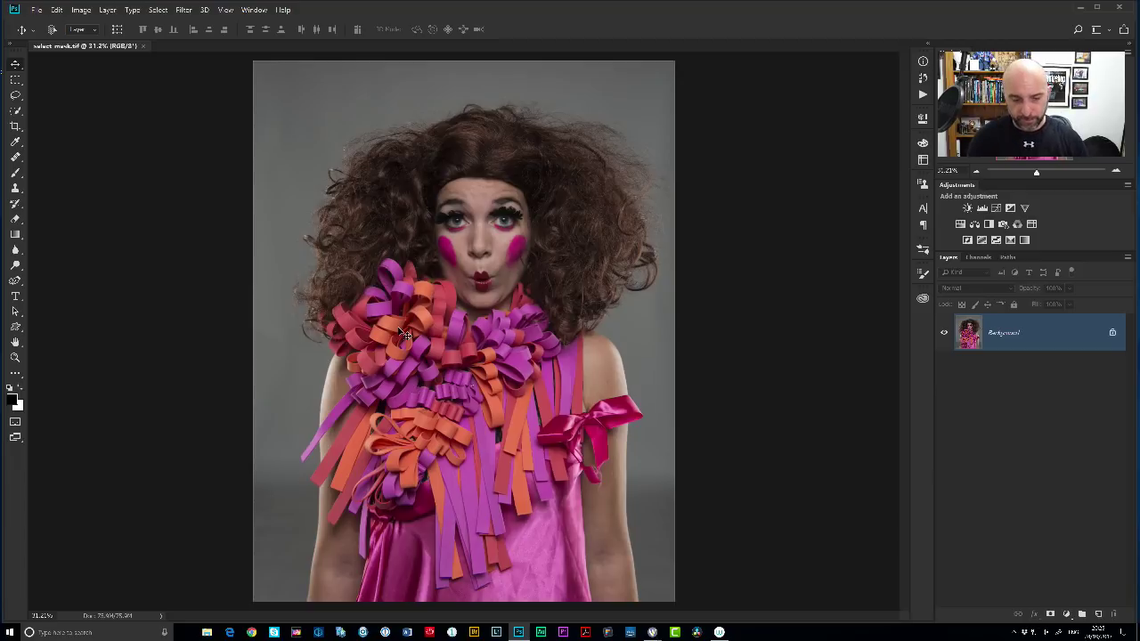
Zoom in on the right shoulder edge, then fit the whole photo back in the window.
left_click_drag(607, 378, 532, 313)
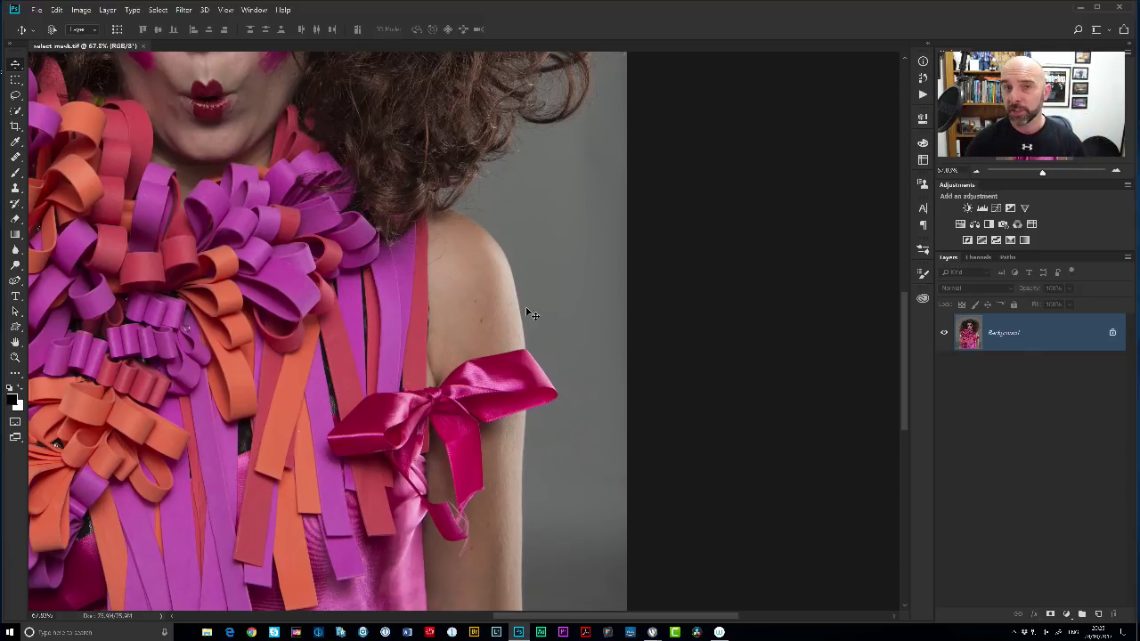
double_click(15, 343)
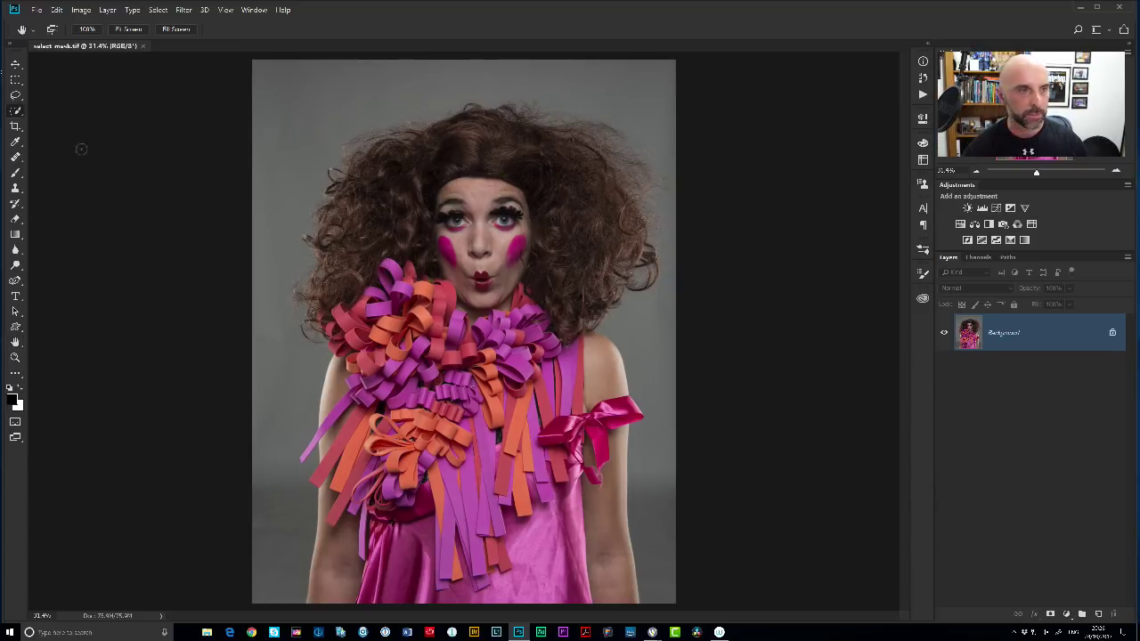
key("w")
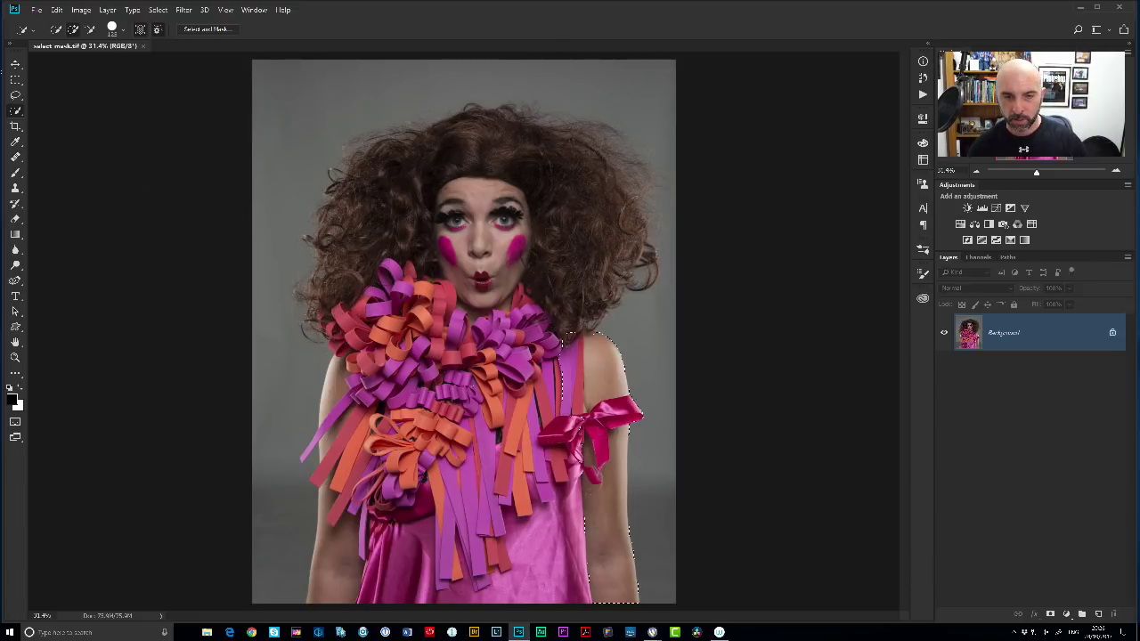
Duplicate the portrait onto a hidden Layer 1 and make the Background layer active.
left_click_drag(593, 414, 577, 456)
key("ctrl+d")
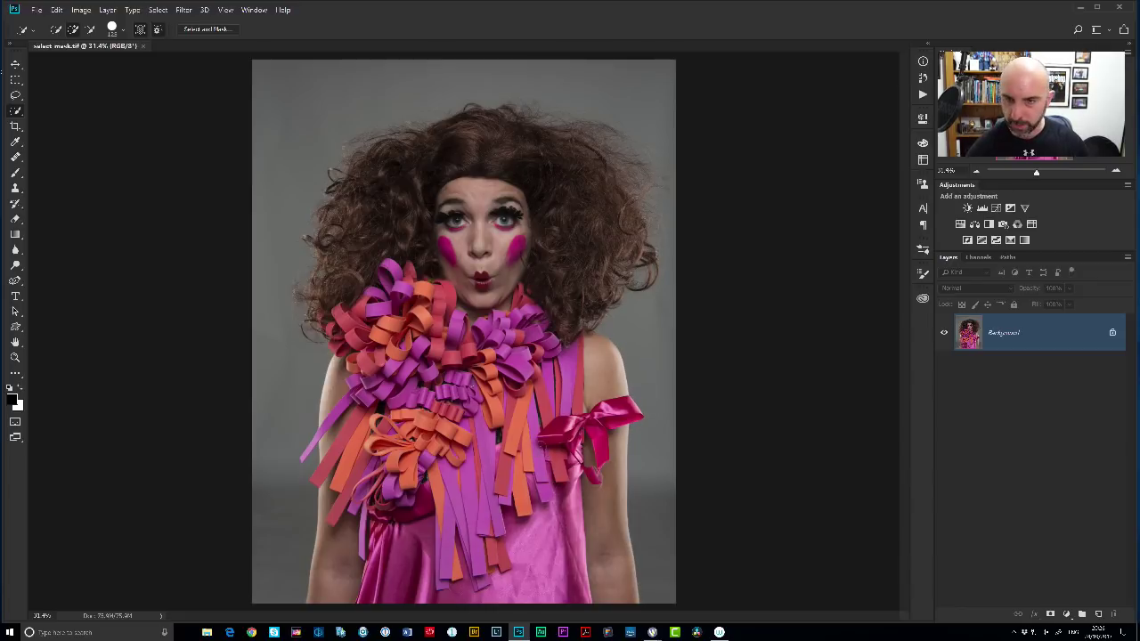
key("ctrl+j")
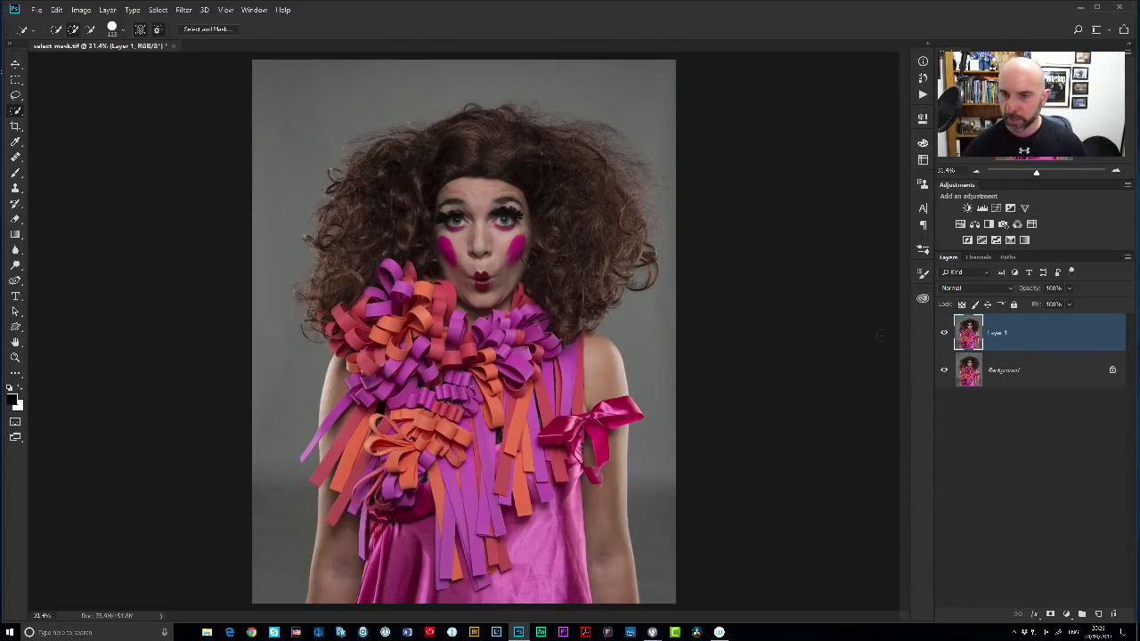
left_click(945, 333)
left_click(977, 378)
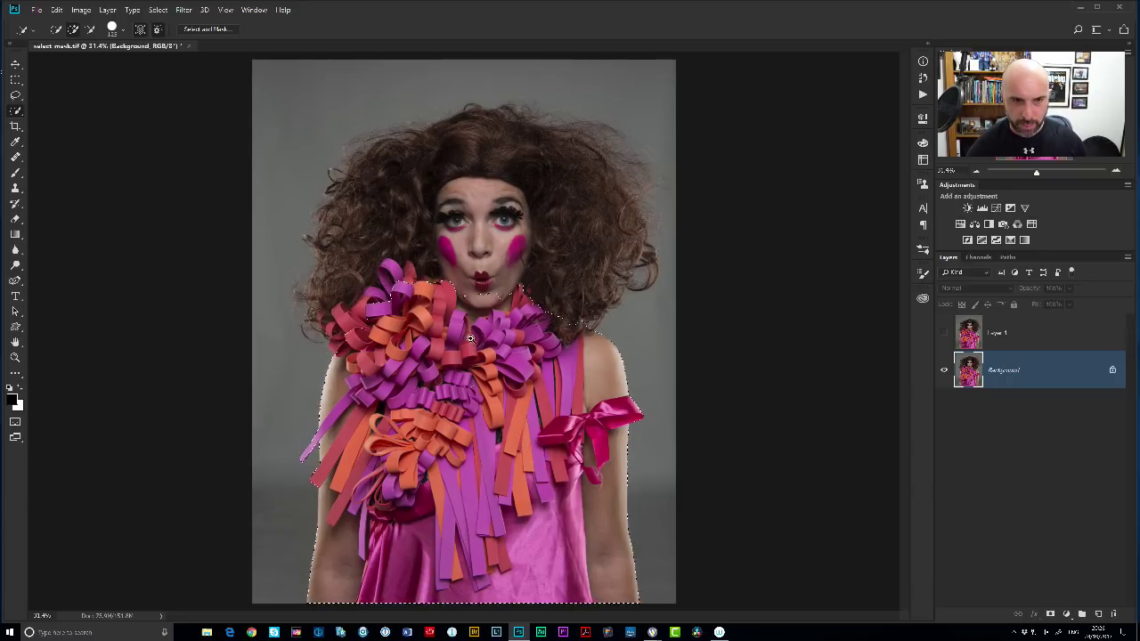
Add a layer mask from the body selection to the bottom layer.
scroll(470, 338, "up", 5)
scroll(513, 378, "up", 3)
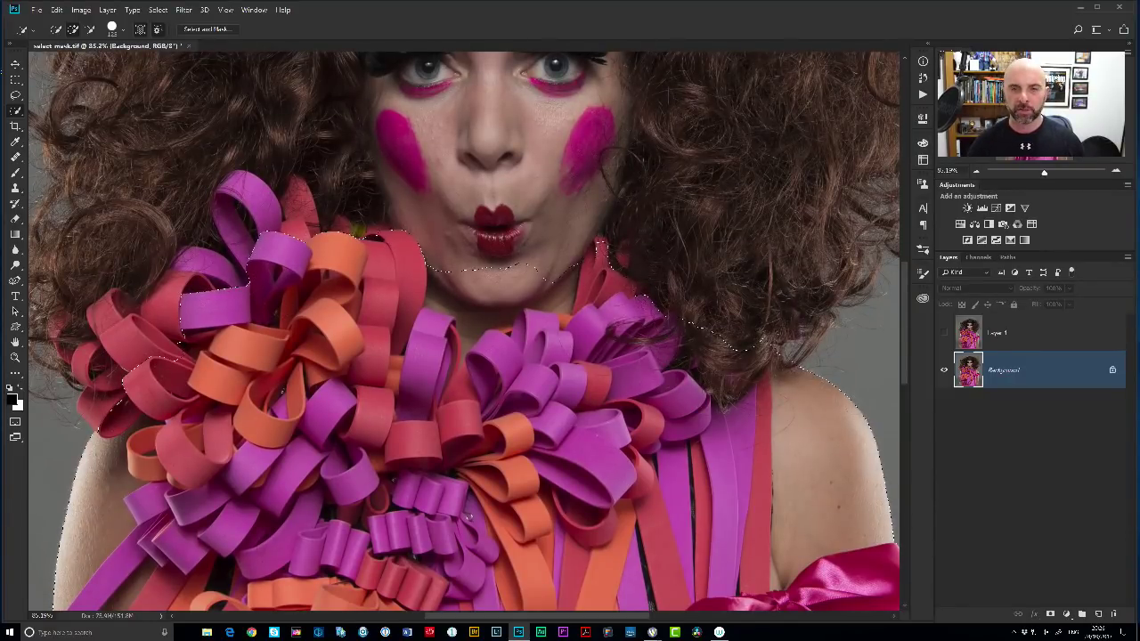
scroll(475, 279, "down", 6)
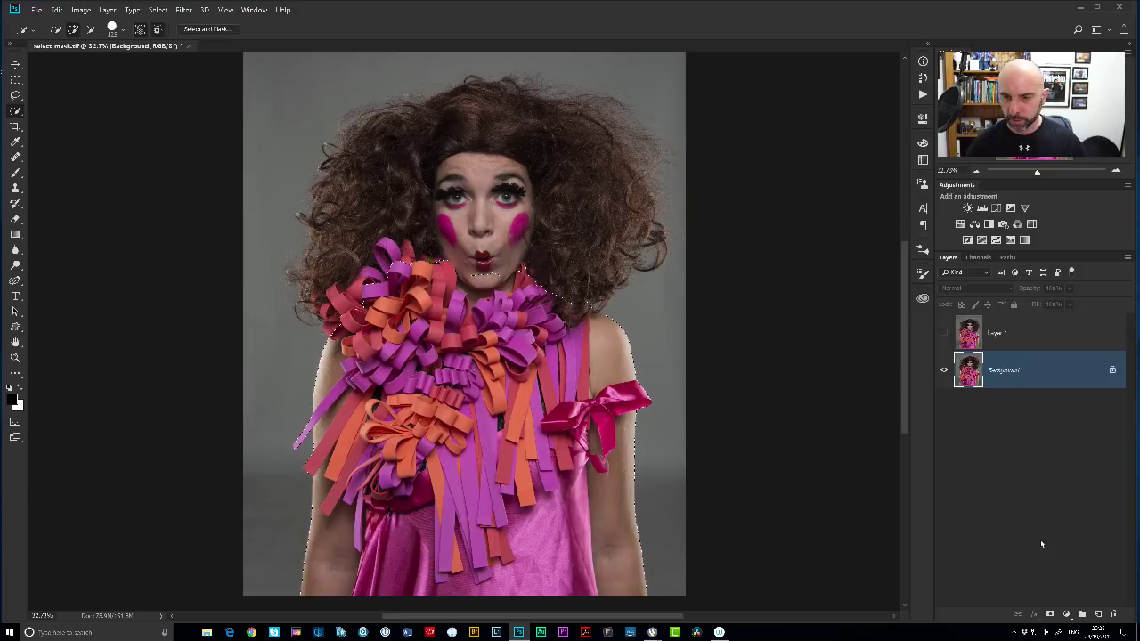
left_click(1050, 614)
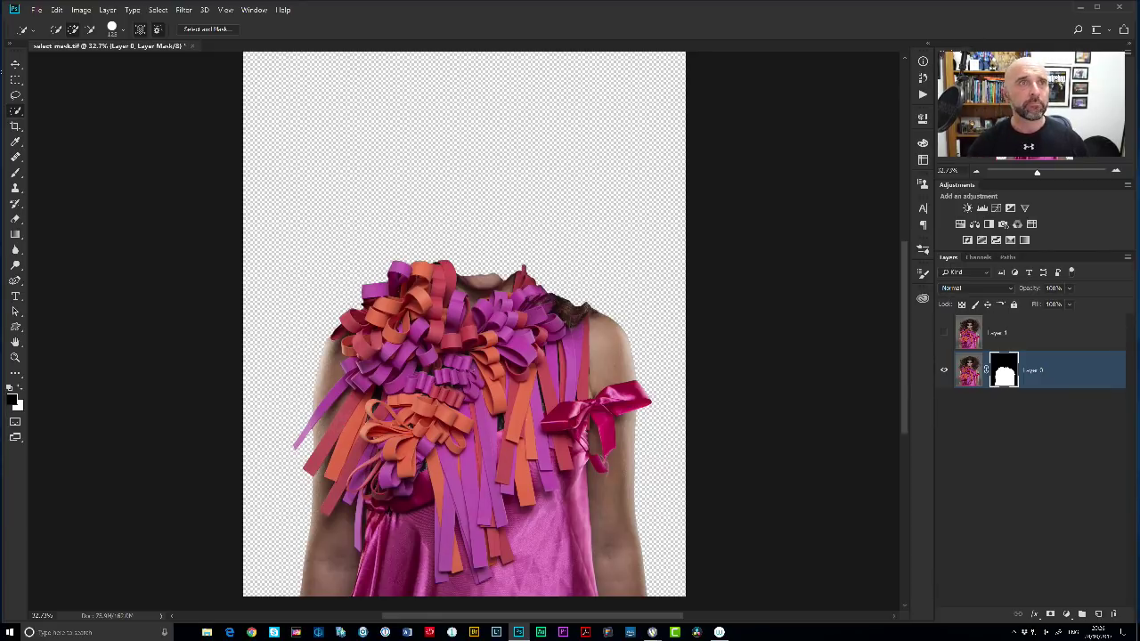
Show Layer 1 again and select it for editing.
left_click(945, 335)
left_click(967, 340)
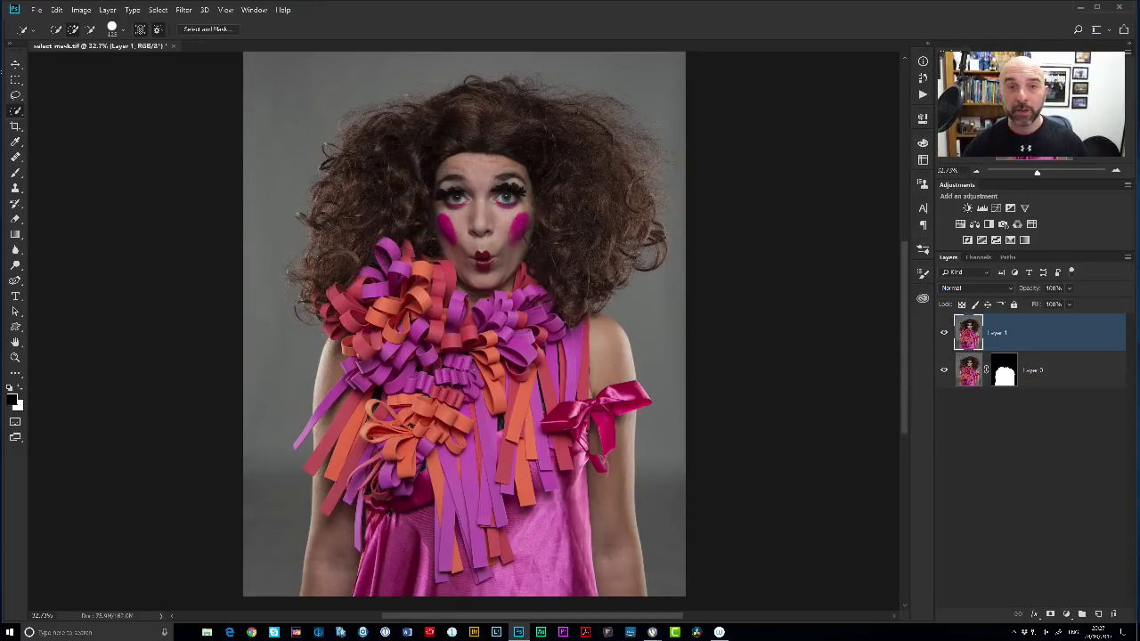
Quick-select the right side, left side and top of the curly hair.
mouse_move(504, 112)
left_mouse_down()
mouse_move(623, 187)
mouse_move(579, 276)
left_mouse_up()
mouse_move(356, 143)
left_mouse_down()
mouse_move(419, 244)
mouse_move(443, 94)
left_mouse_up()
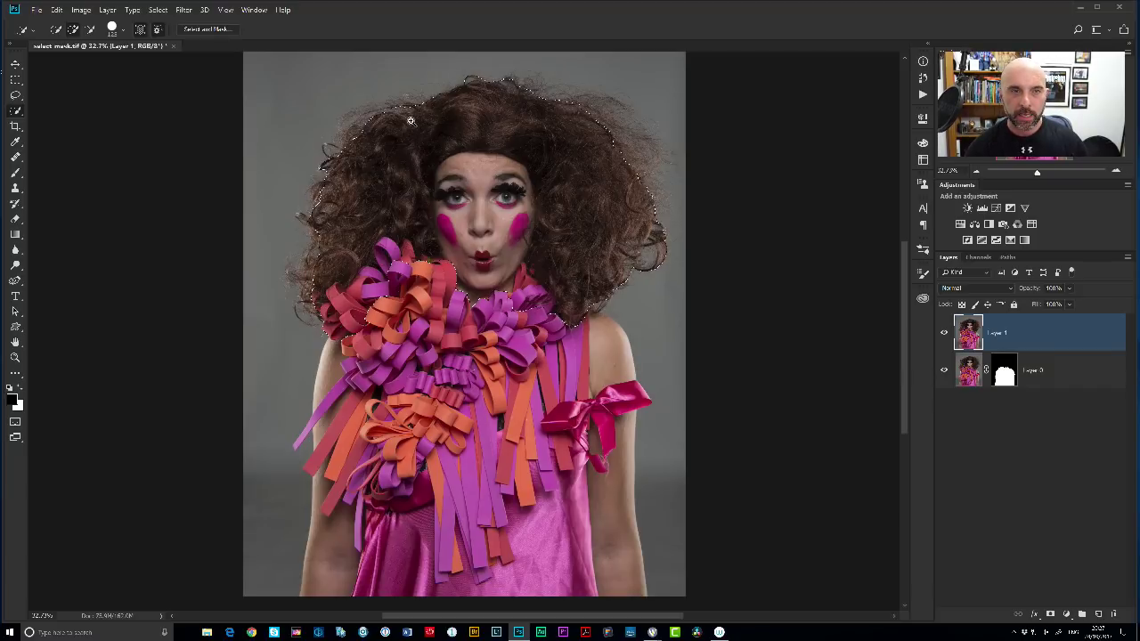
scroll(628, 251, "up", 2)
scroll(628, 251, "up", 5)
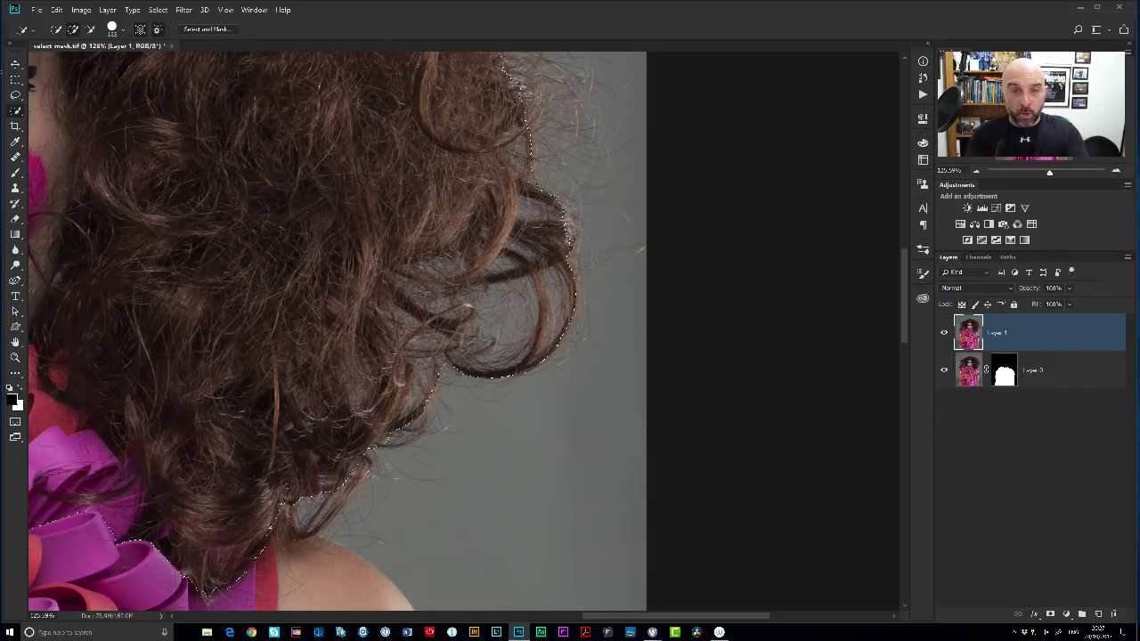
mouse_move(403, 384)
left_mouse_down()
mouse_move(501, 340)
mouse_move(463, 305)
mouse_move(483, 234)
mouse_move(396, 392)
left_mouse_up()
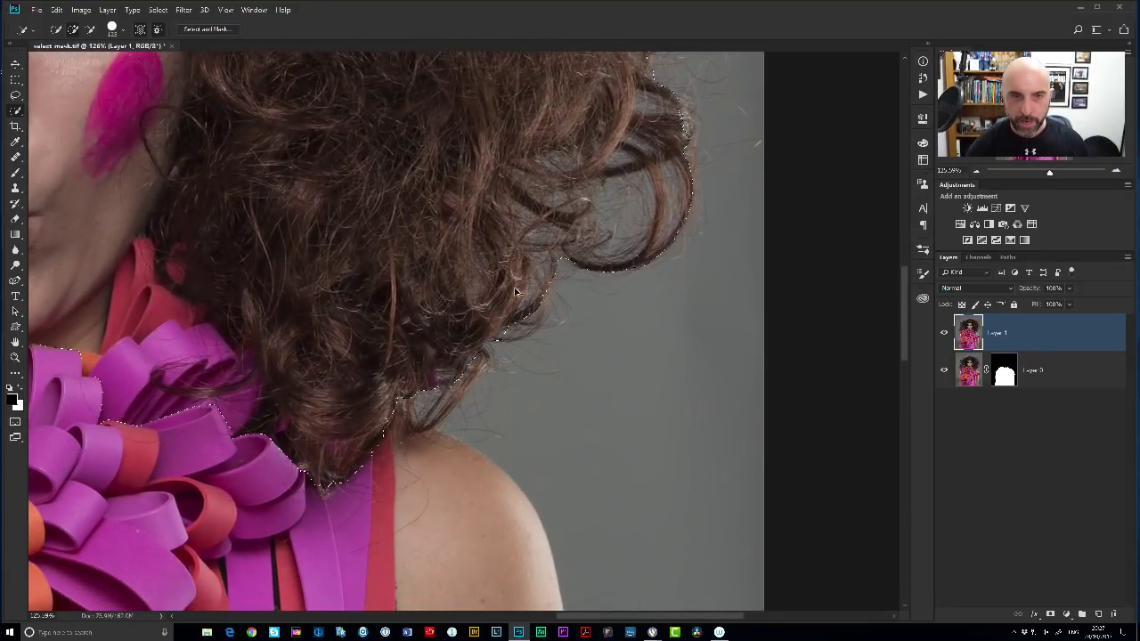
scroll(575, 291, "down", 2)
scroll(537, 284, "down", 1)
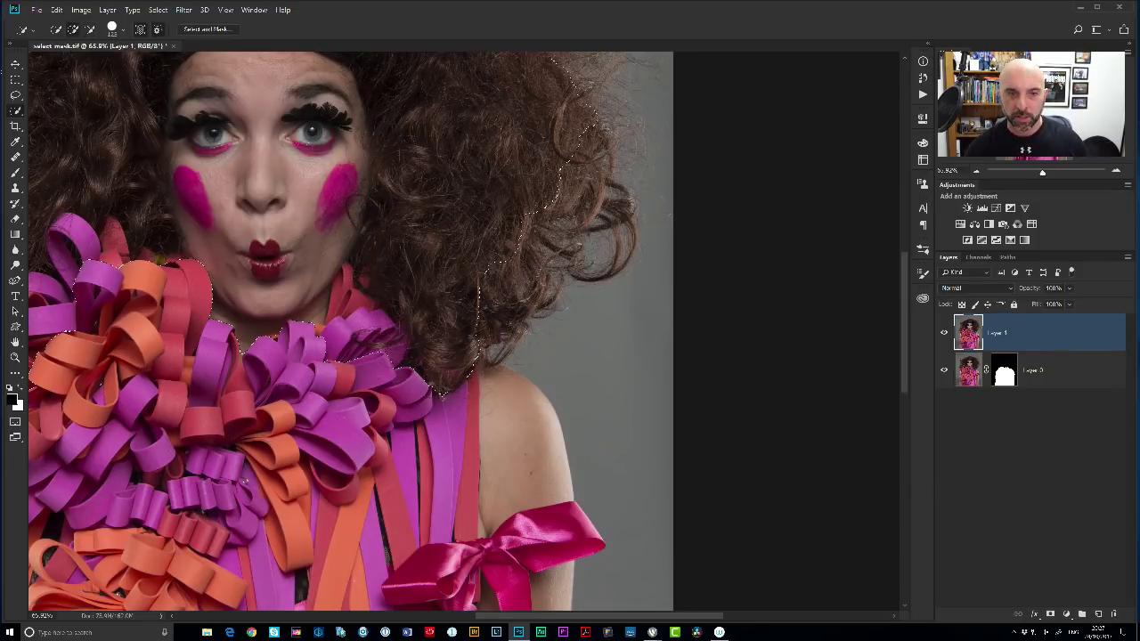
Remove the hair top, then add back the upper-right and lower-right curls.
left_click_drag(538, 124, 588, 356)
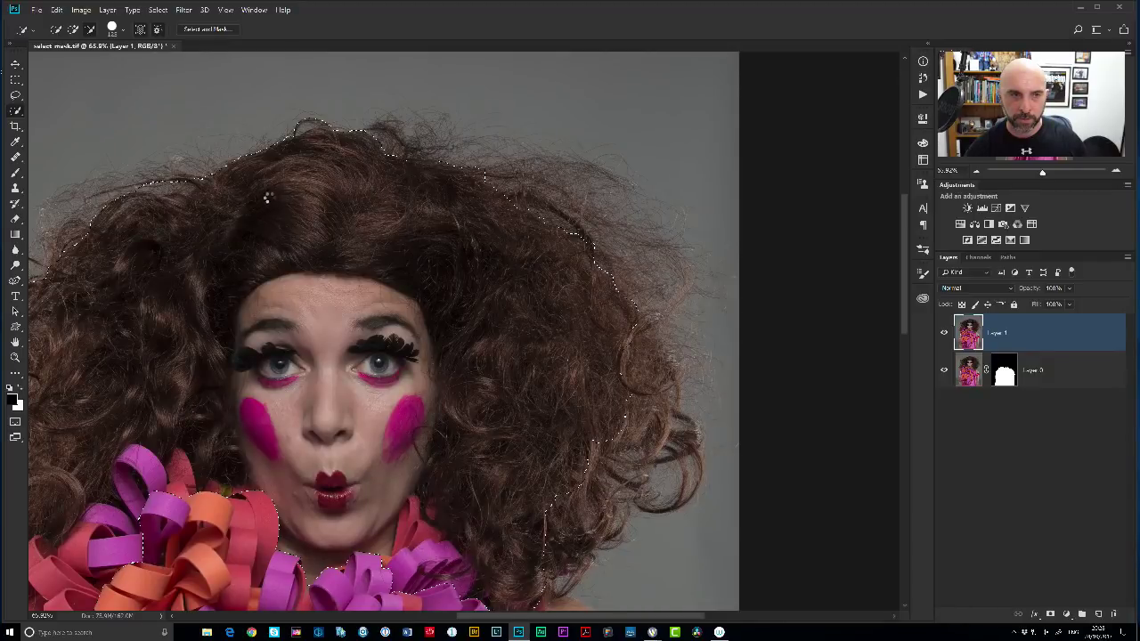
key("space")
left_click_drag(204, 228, 512, 223)
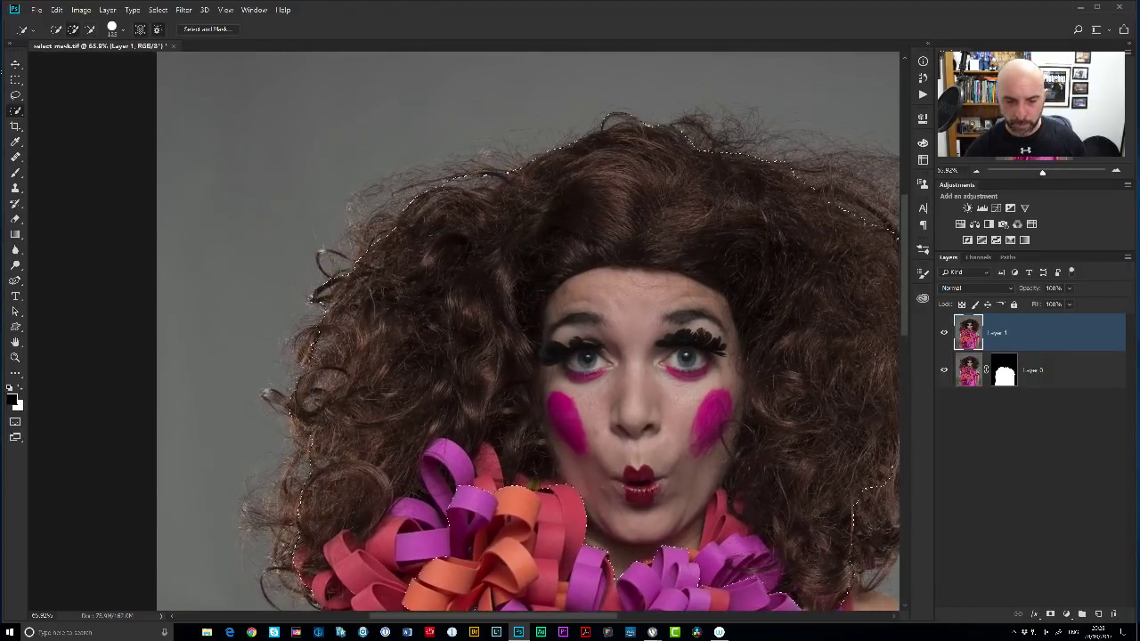
left_click(490, 182, "alt")
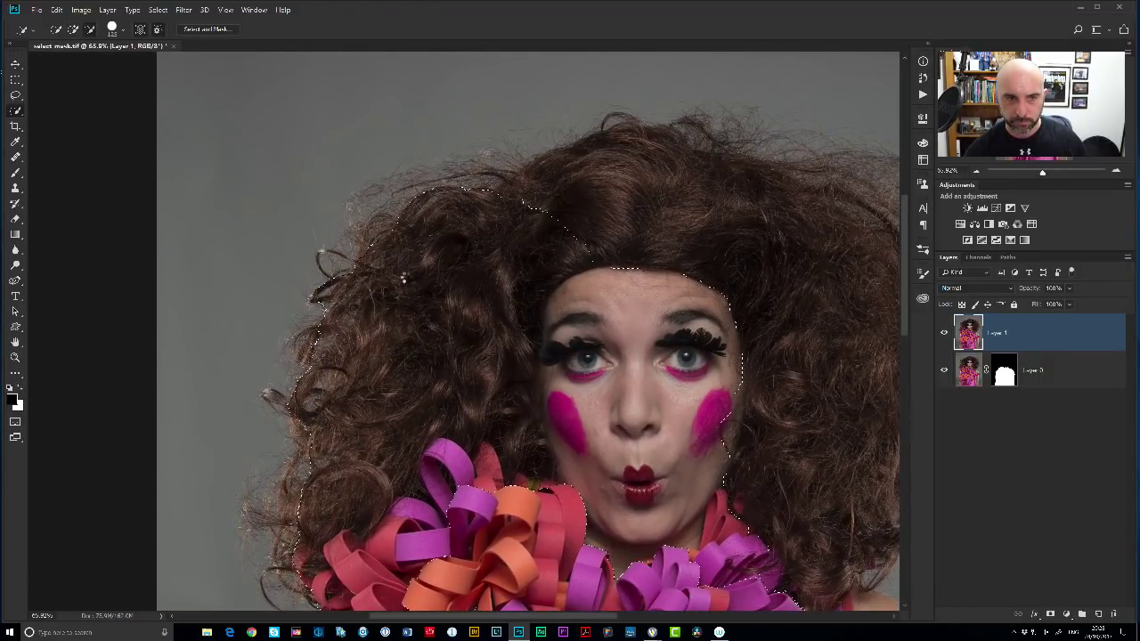
mouse_move(559, 258)
left_mouse_down()
mouse_move(586, 248)
mouse_move(761, 258)
mouse_move(795, 276)
left_mouse_up()
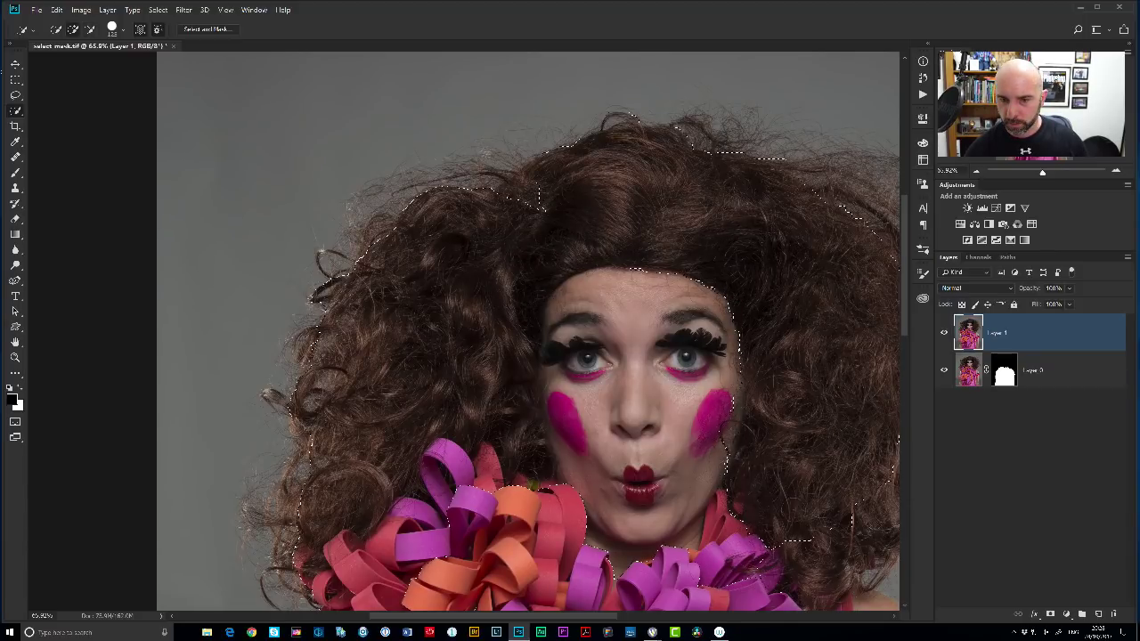
left_click_drag(701, 375, 595, 270)
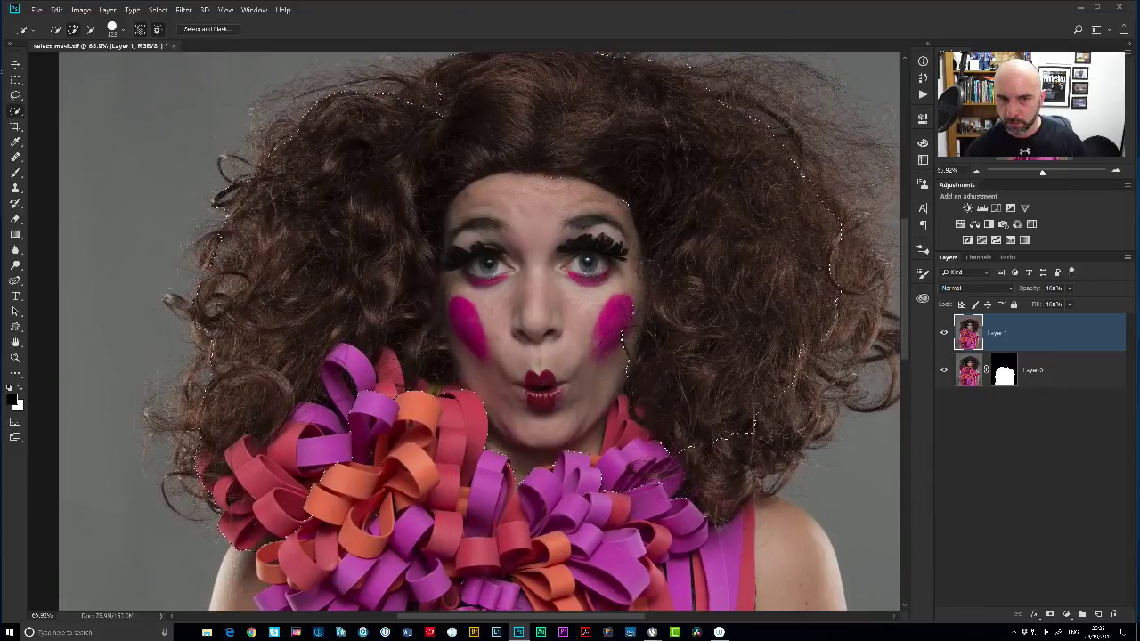
left_click_drag(739, 428, 731, 499)
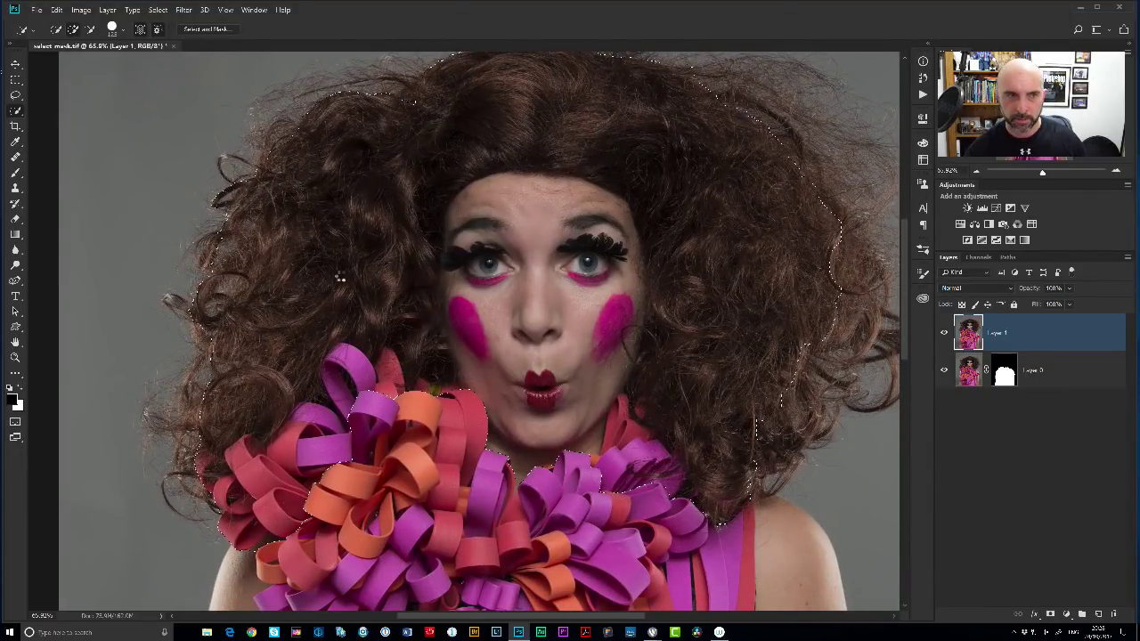
Subtract background from the selection along the left edge of the hair.
left_click_drag(299, 321, 454, 268)
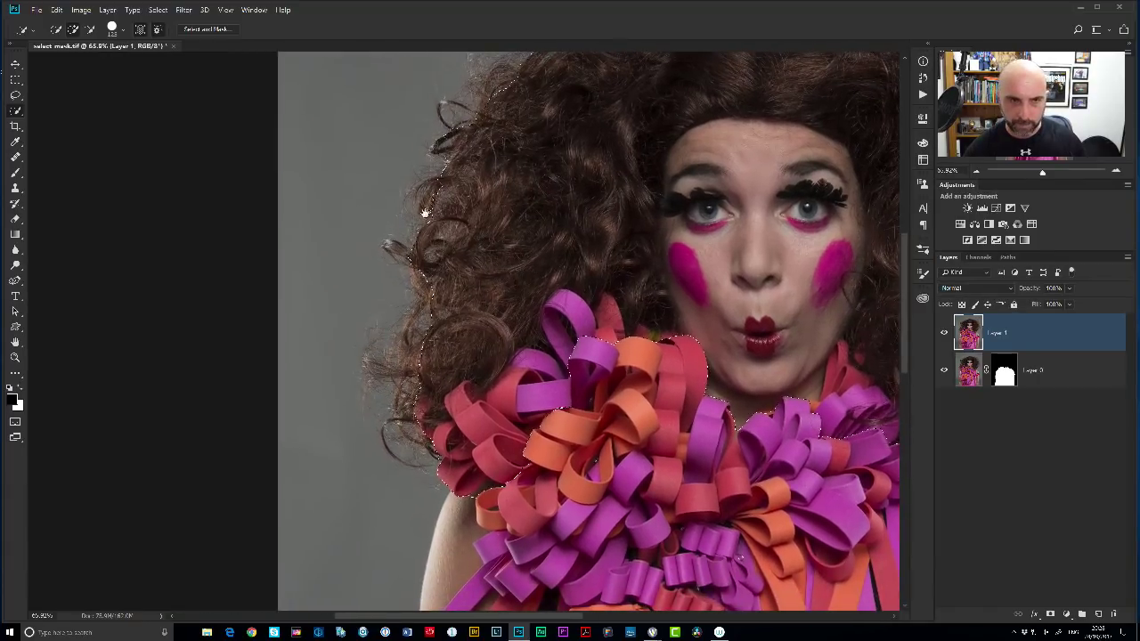
key("alt")
left_click_drag(435, 216, 438, 178)
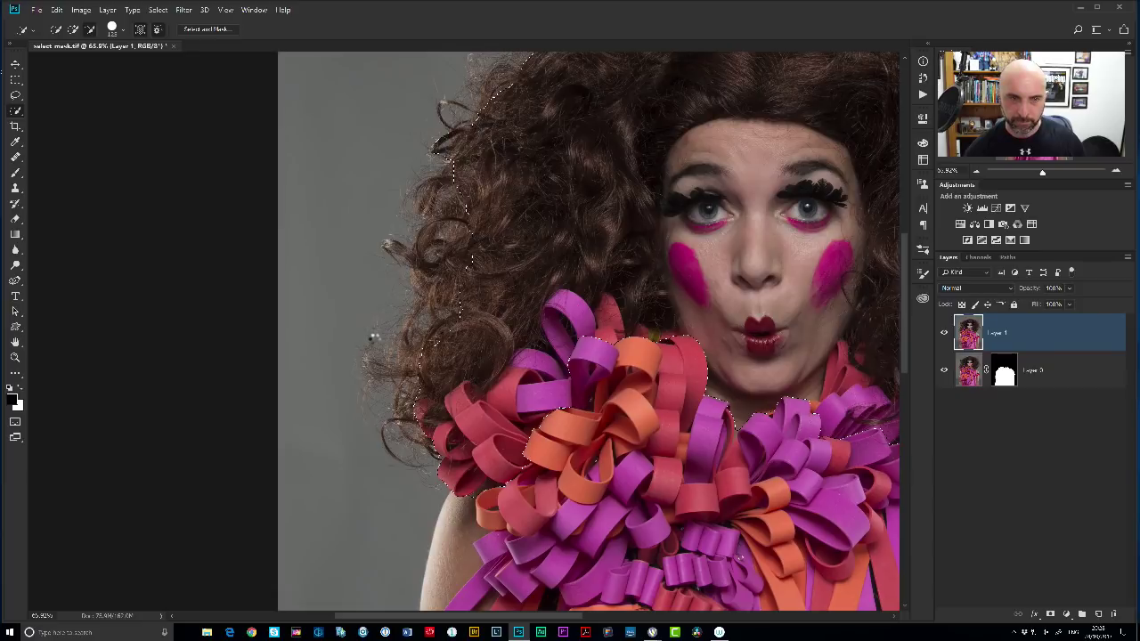
scroll(600, 279, "down", 5)
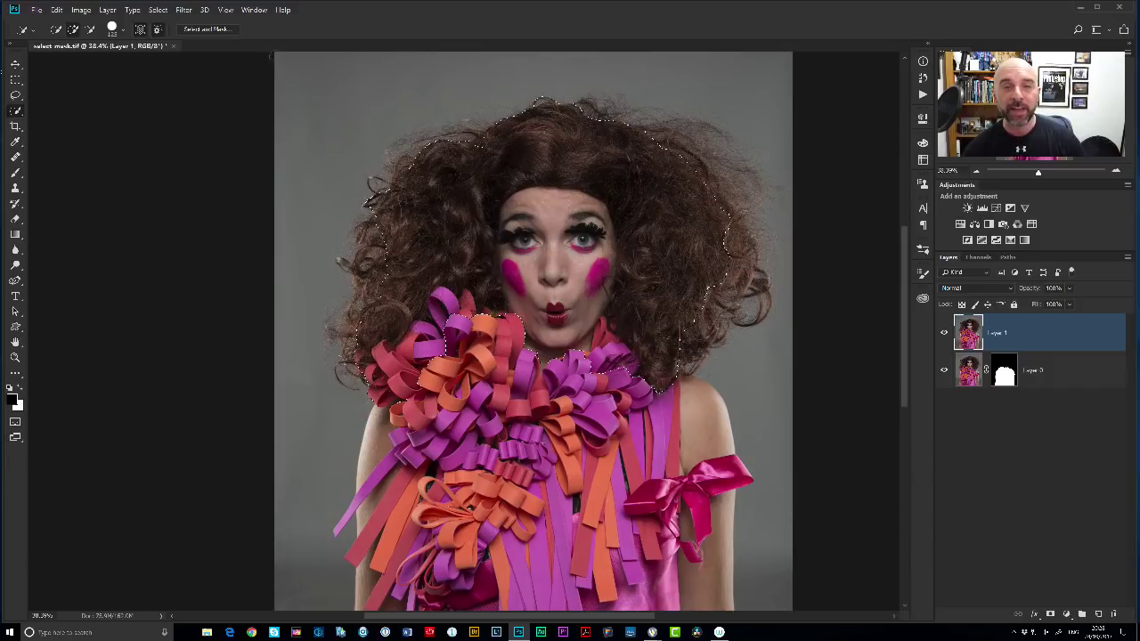
In Select and Mask, enable Smart Radius and set the edge detection radius to about 134 px.
left_click(206, 30)
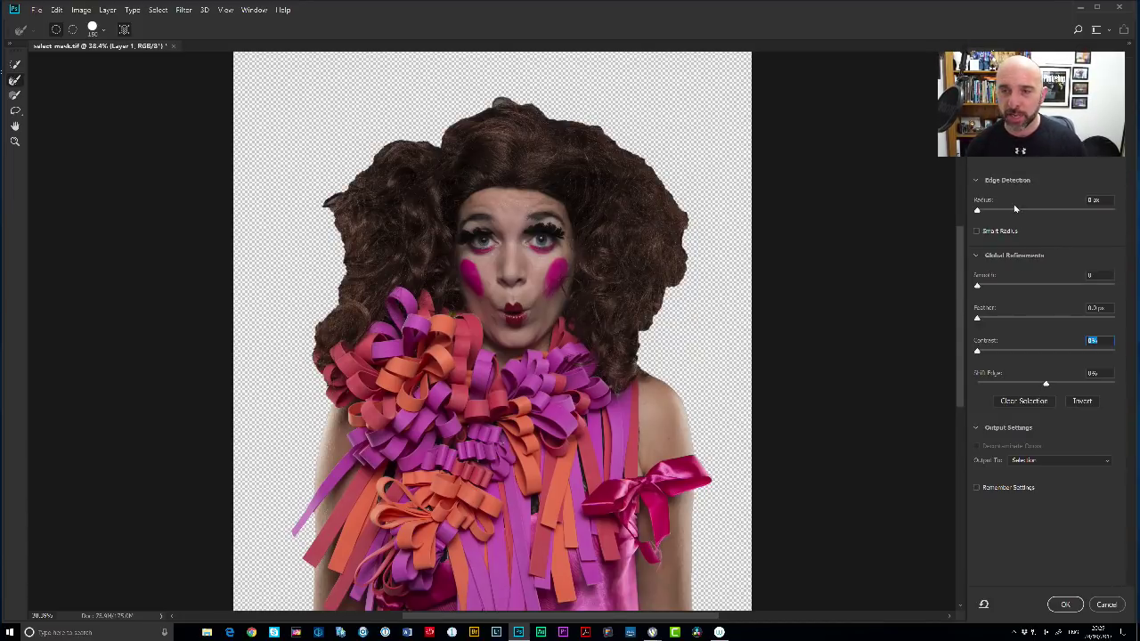
left_click(977, 232)
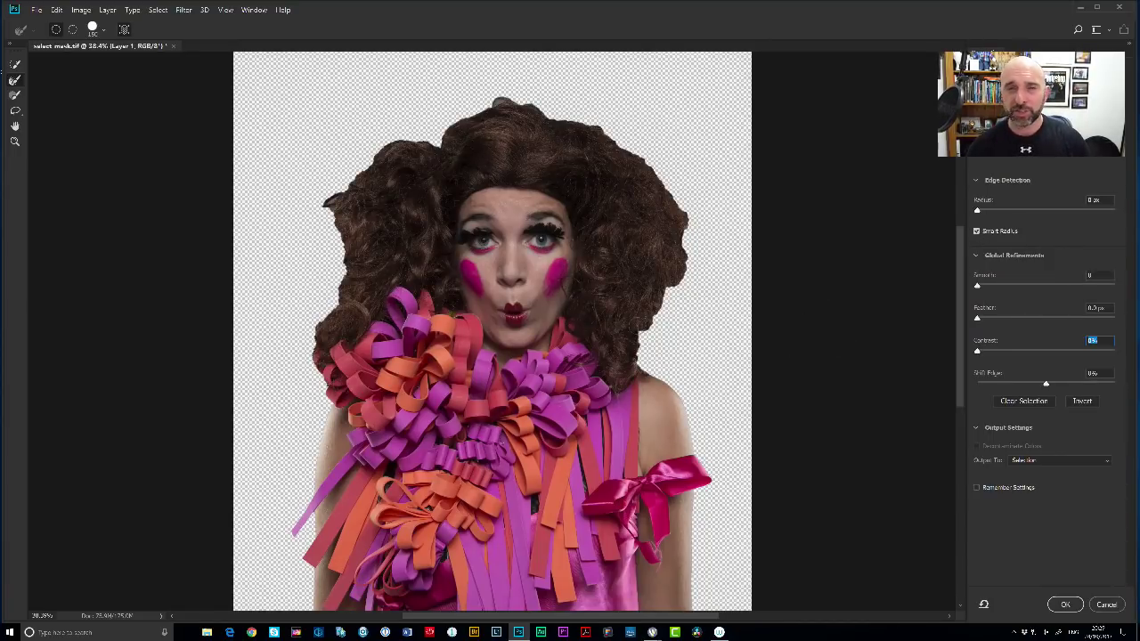
left_click_drag(984, 212, 1103, 211)
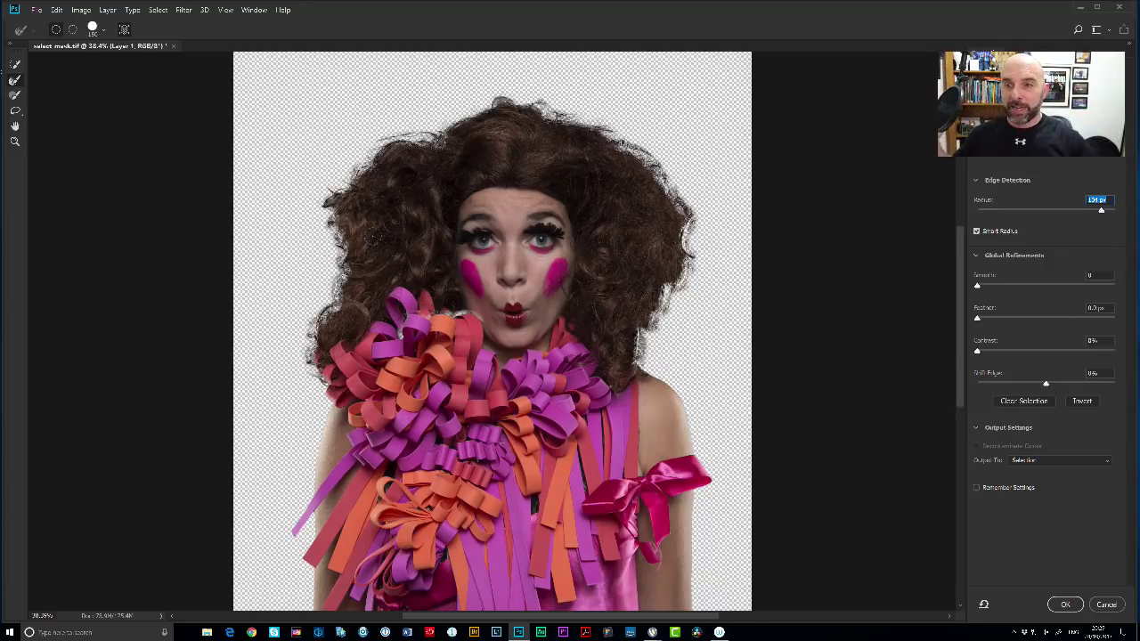
left_click(1003, 107)
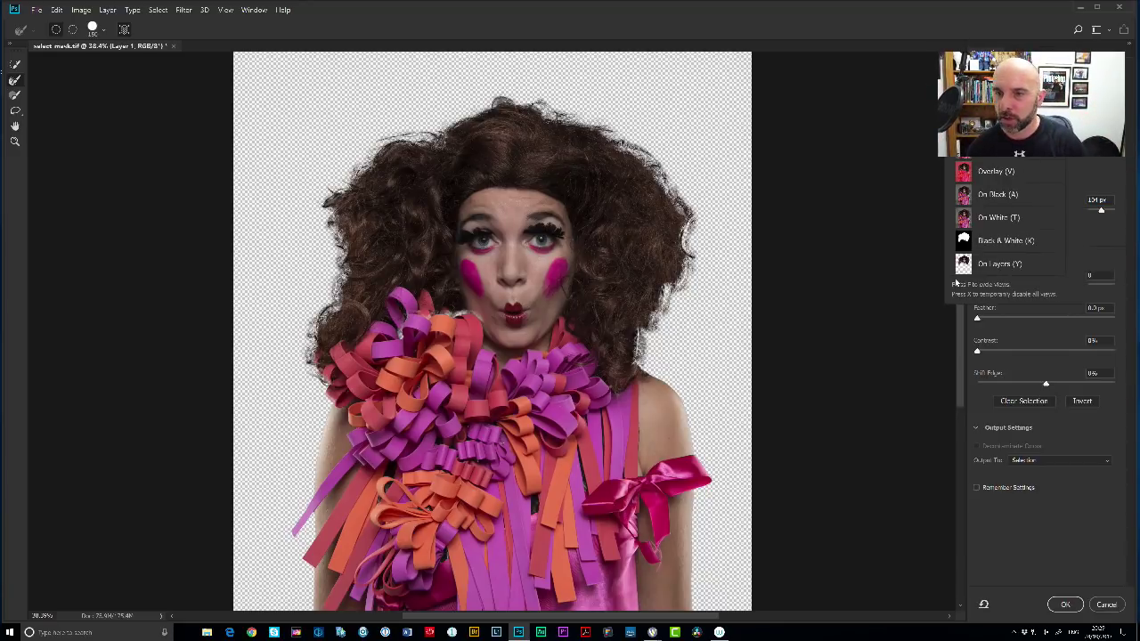
Preview the cutout On White and raise the edge detection radius to about 221 px.
left_click(992, 219)
left_click(992, 218)
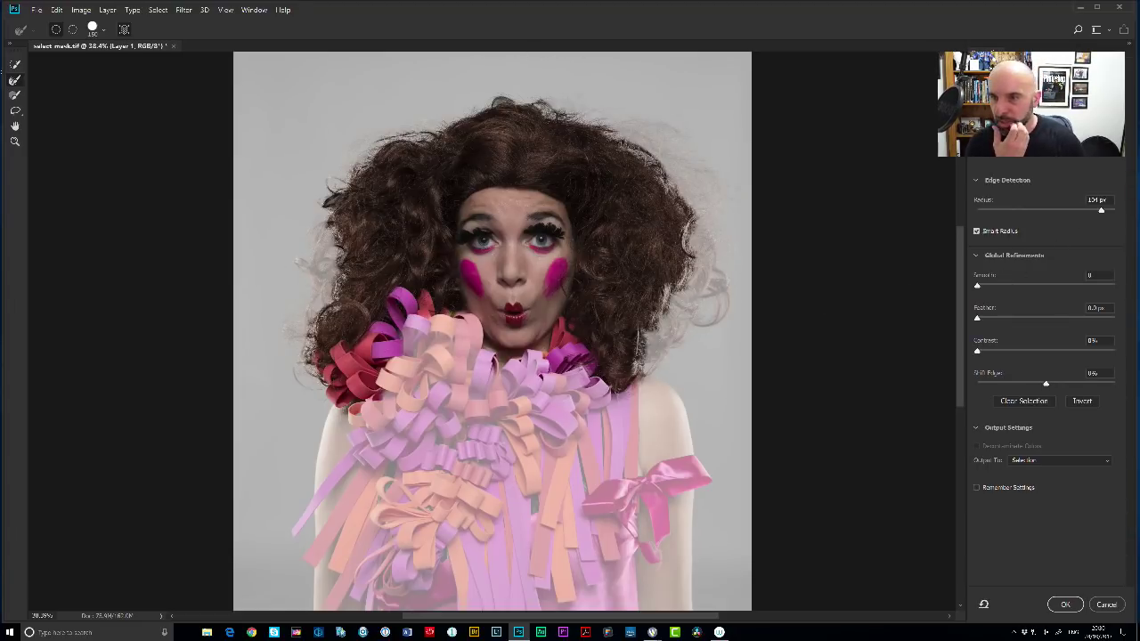
left_click(1105, 210)
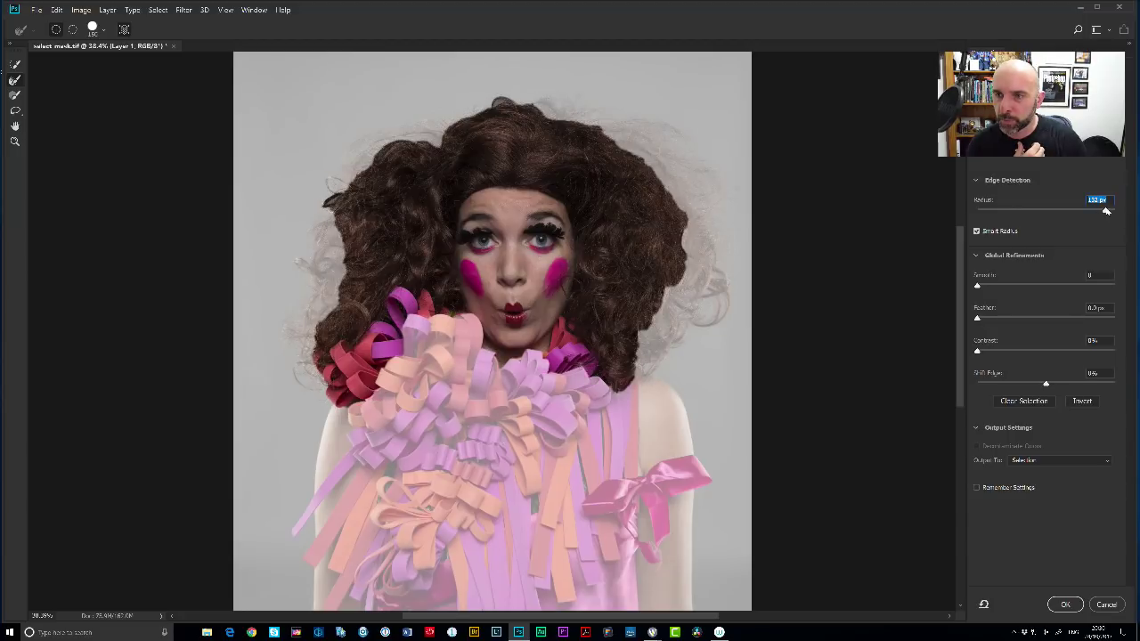
left_click_drag(1108, 211, 1123, 225)
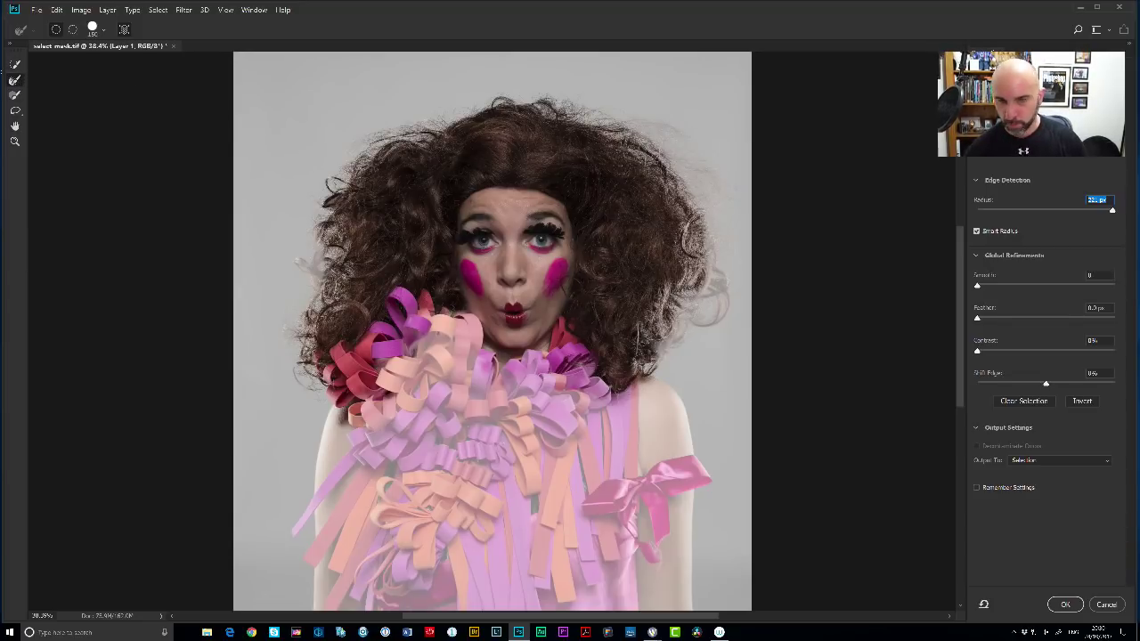
Refine the top and left hair edges, then preview the mask in Black & White.
left_click_drag(591, 133, 446, 107)
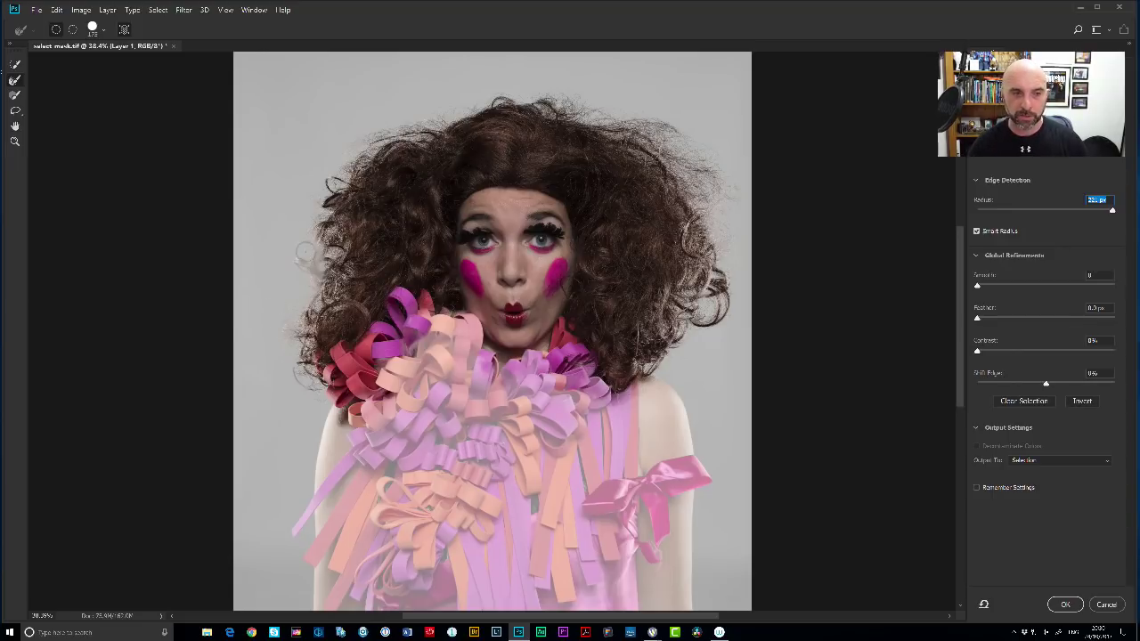
mouse_move(308, 248)
left_mouse_down()
mouse_move(306, 309)
mouse_move(290, 319)
mouse_move(316, 303)
mouse_move(301, 374)
mouse_move(299, 353)
left_mouse_up()
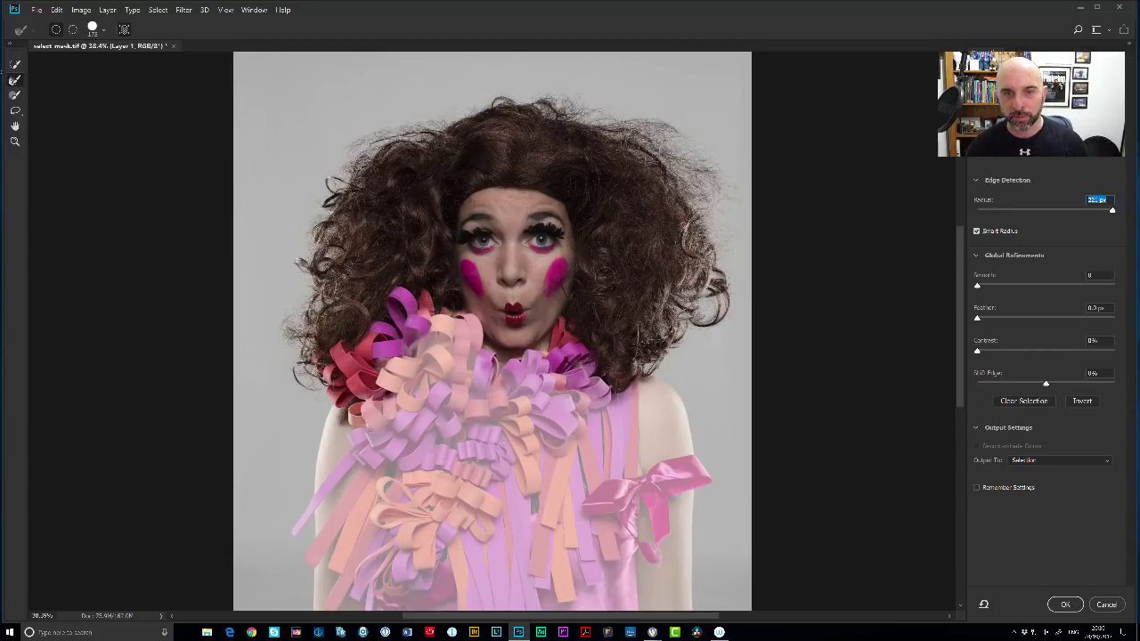
key("Return")
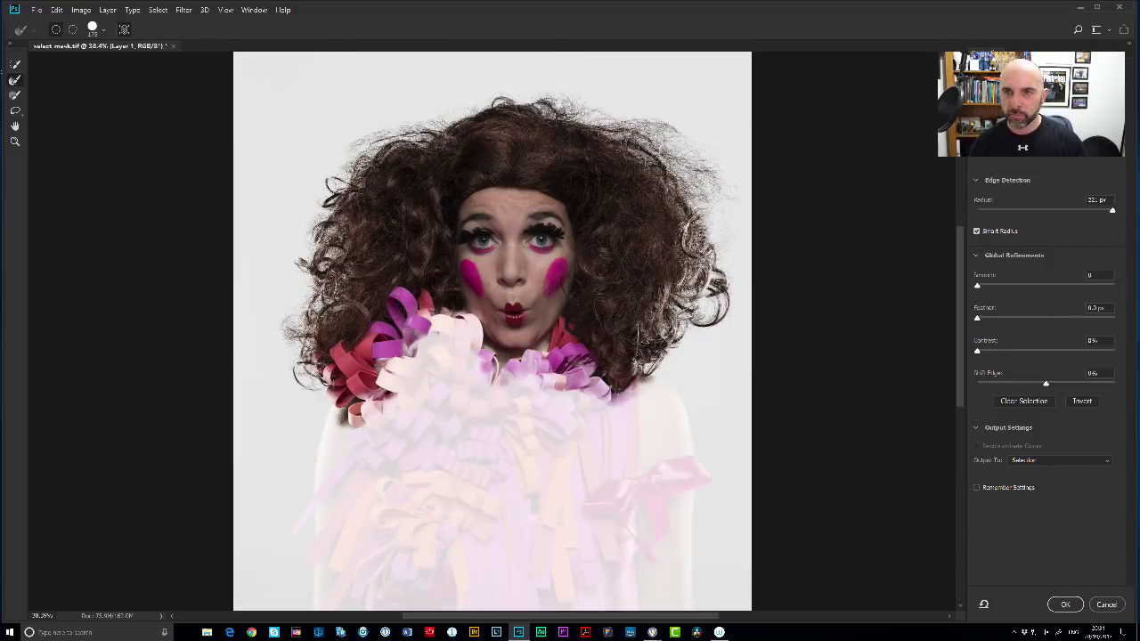
left_click(998, 89)
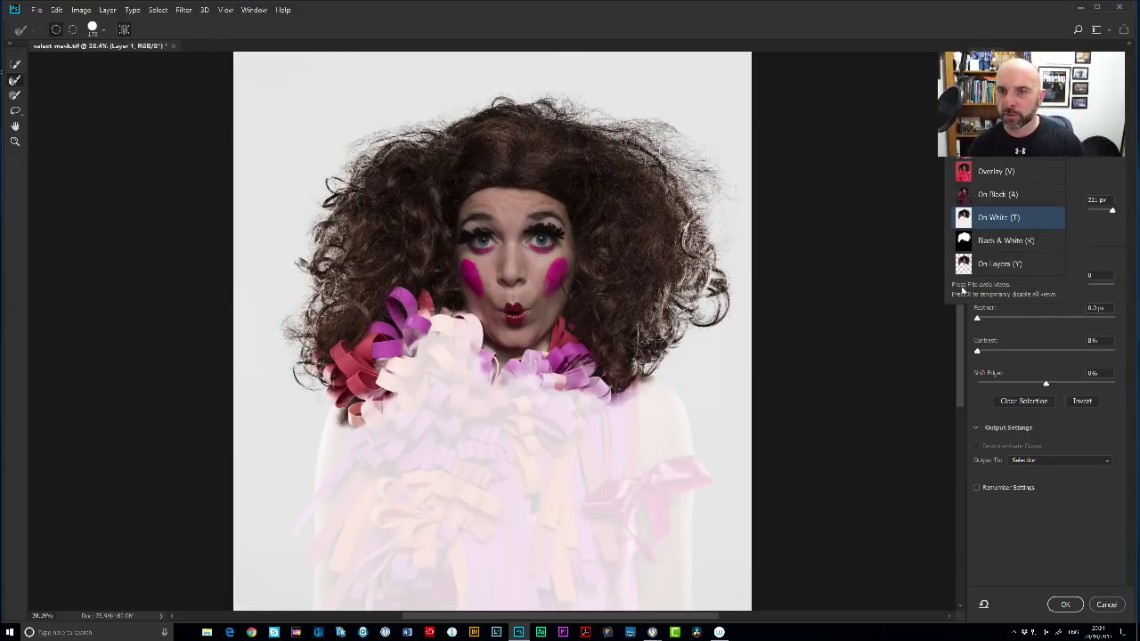
left_click(987, 246)
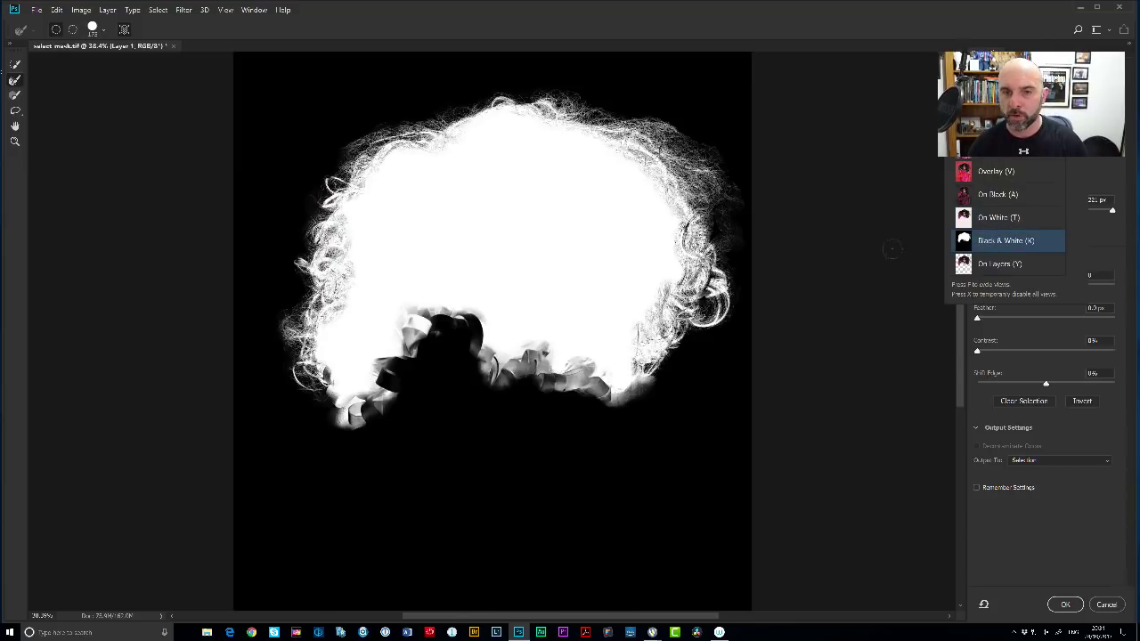
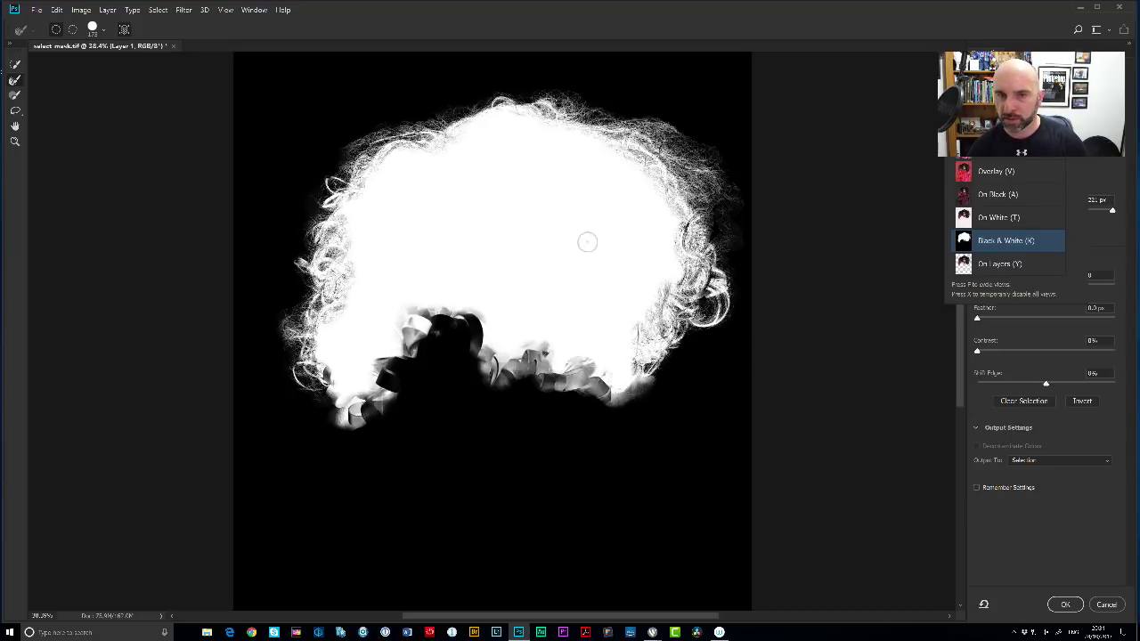
Preview the refined cutout On White and bring up the Output To choices.
left_click(633, 223)
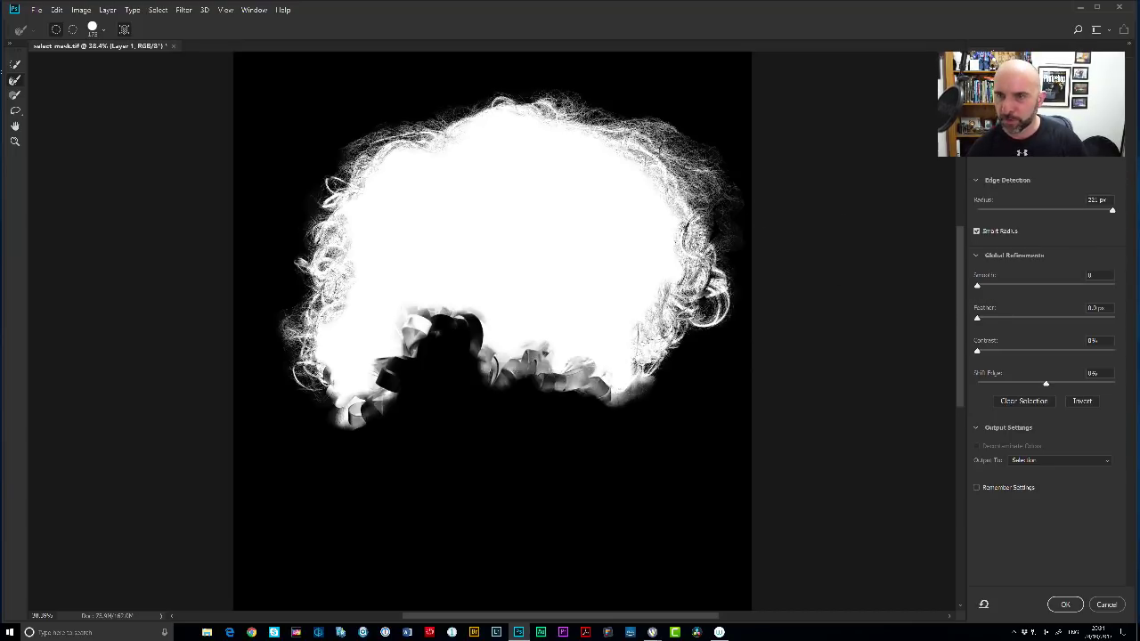
left_click(1025, 133)
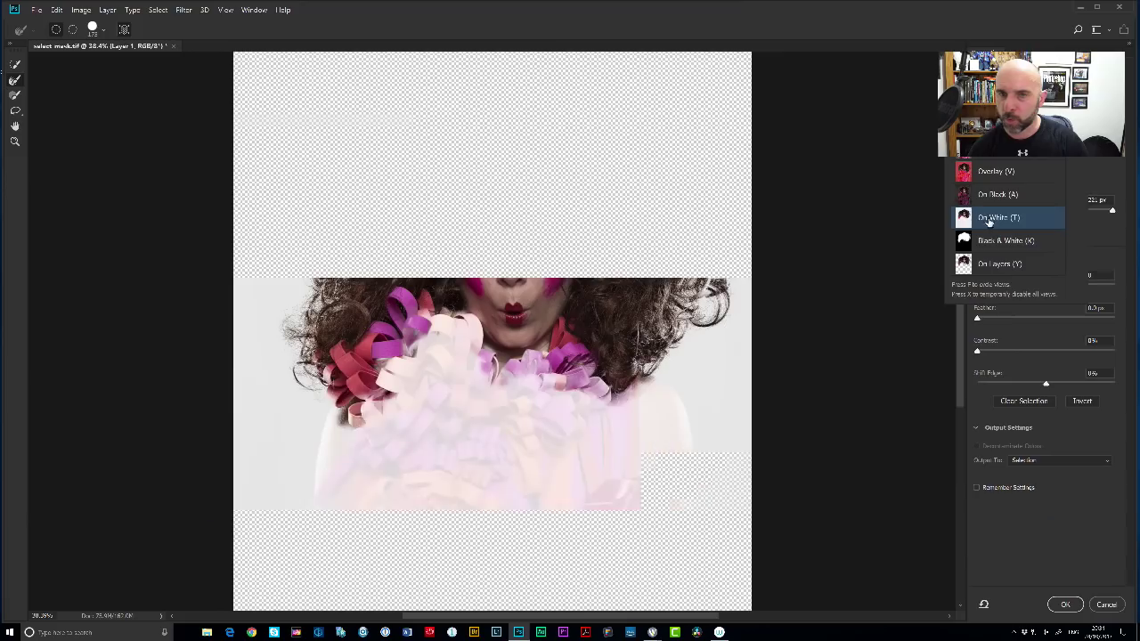
key("Return")
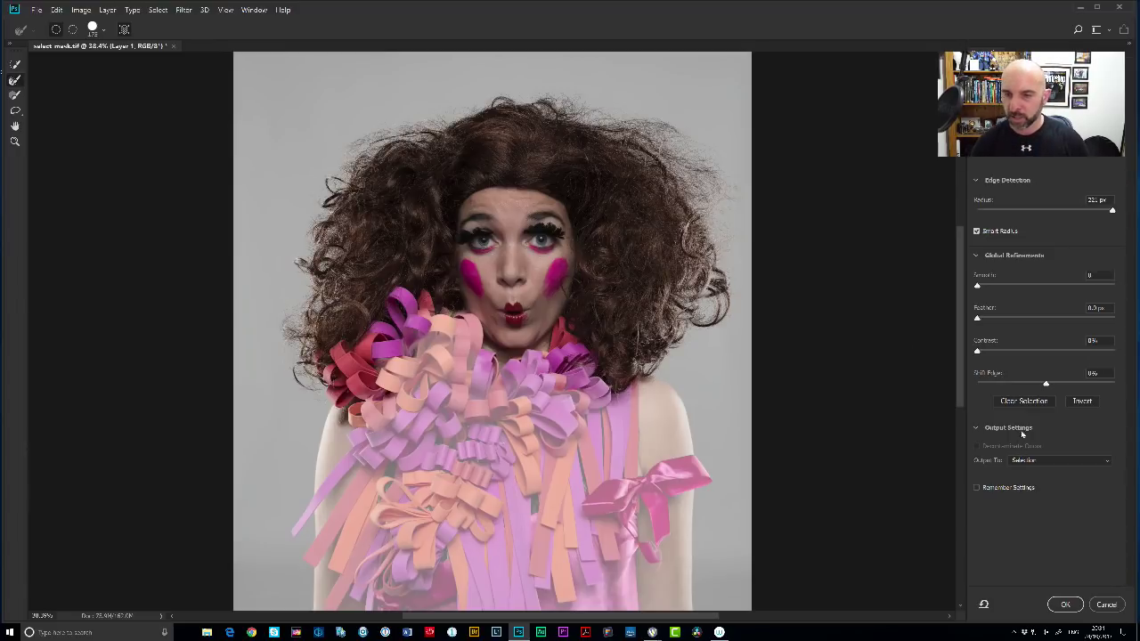
left_click(1037, 460)
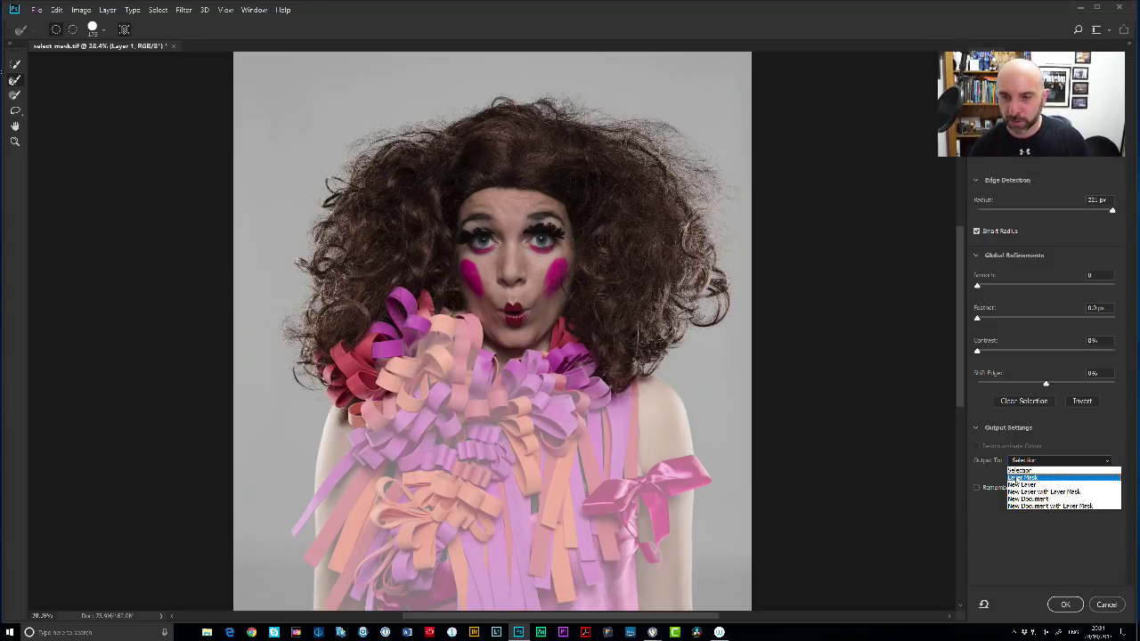
Output the refinement as a Layer Mask on Layer 1 and accept Select and Mask.
left_click(1021, 477)
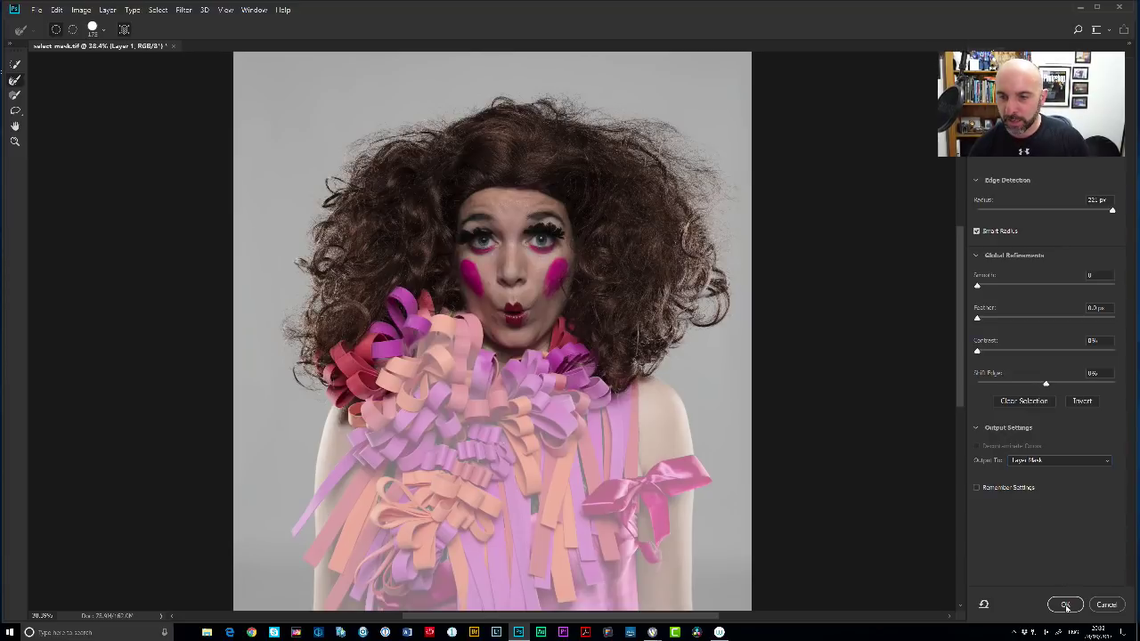
left_click(1065, 605)
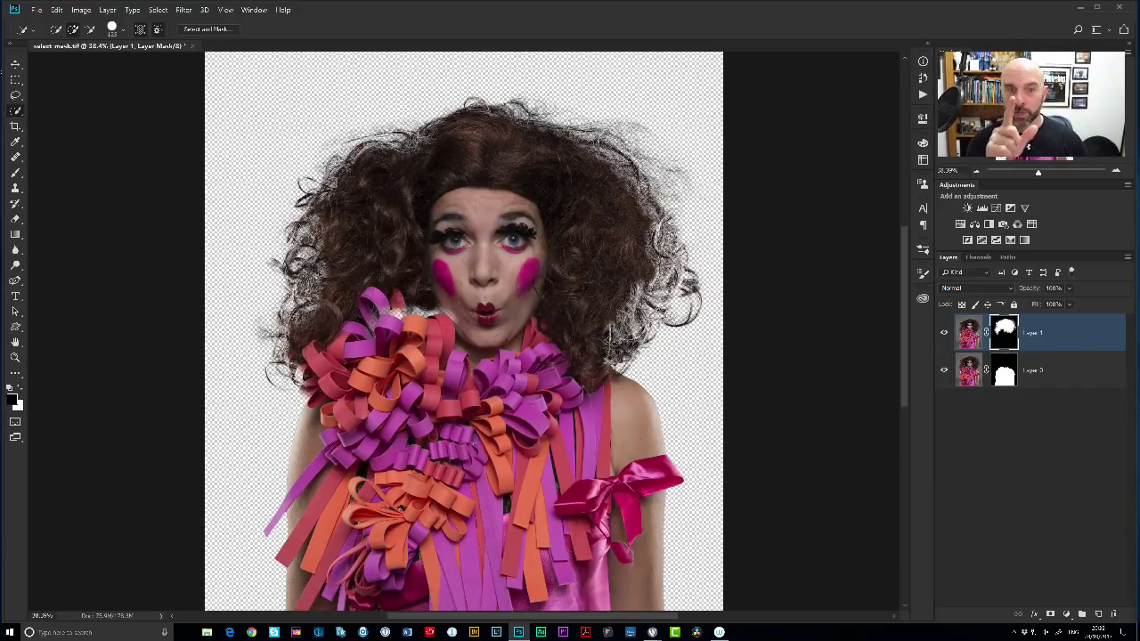
scroll(421, 335, "up", 4)
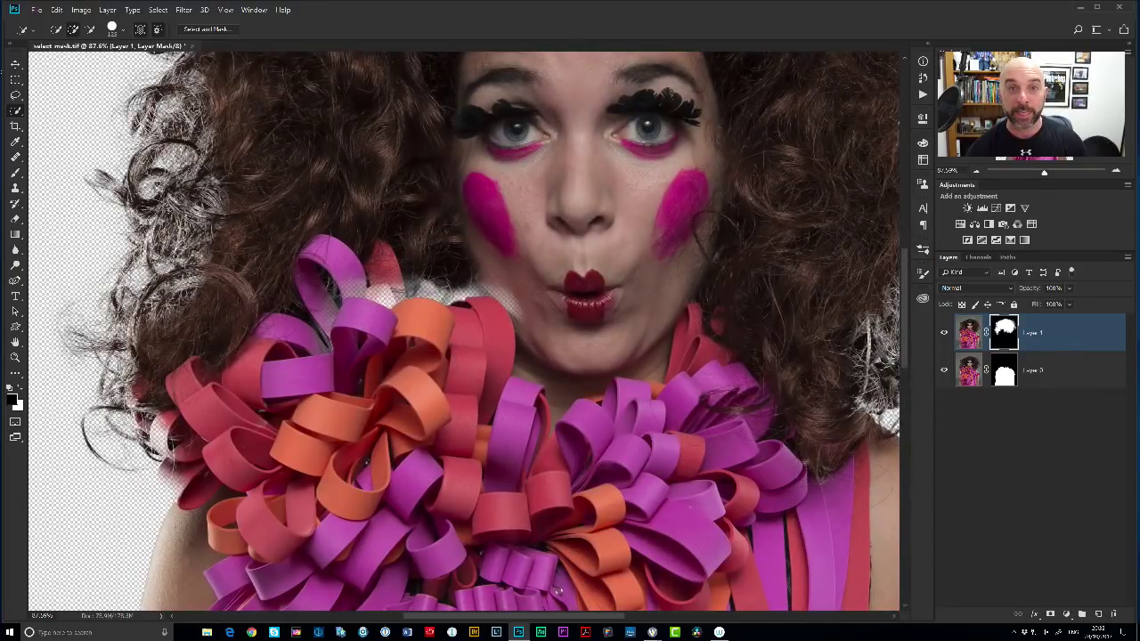
Paint white on Layer 1's mask to restore the gap between the ribbons and chin.
left_click(1004, 334, "alt")
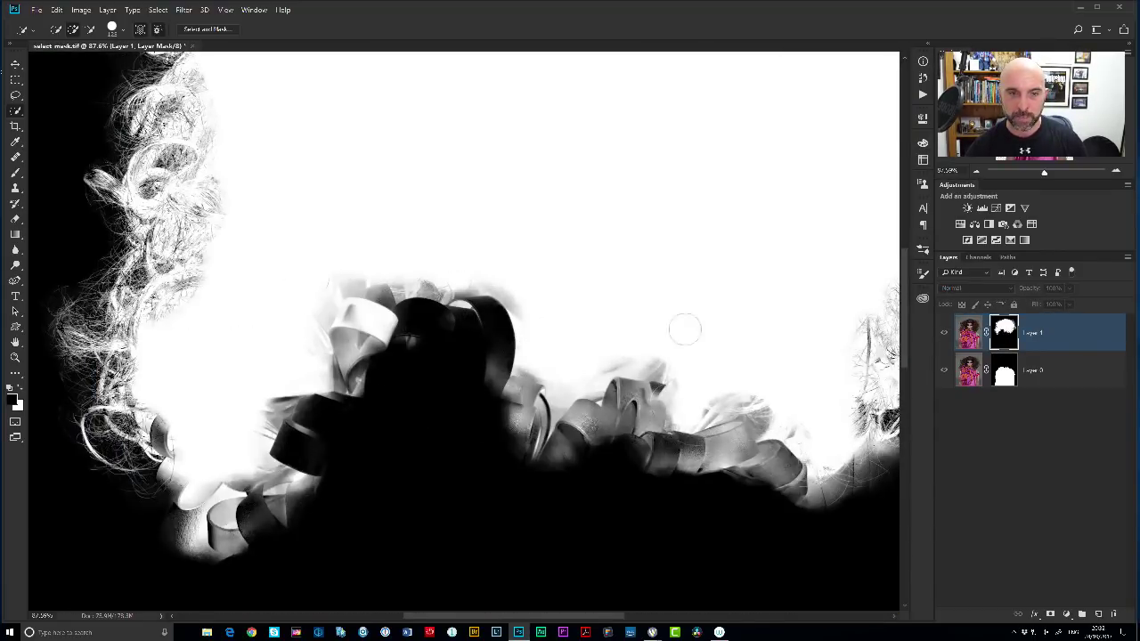
left_click(1004, 334, "alt")
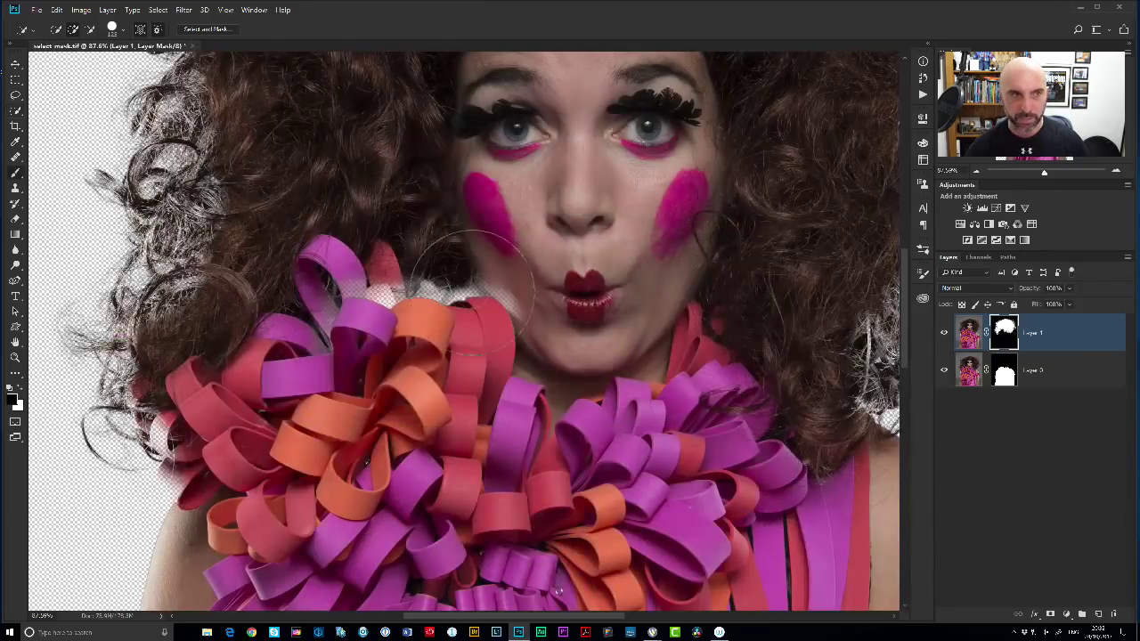
key("b")
key("x")
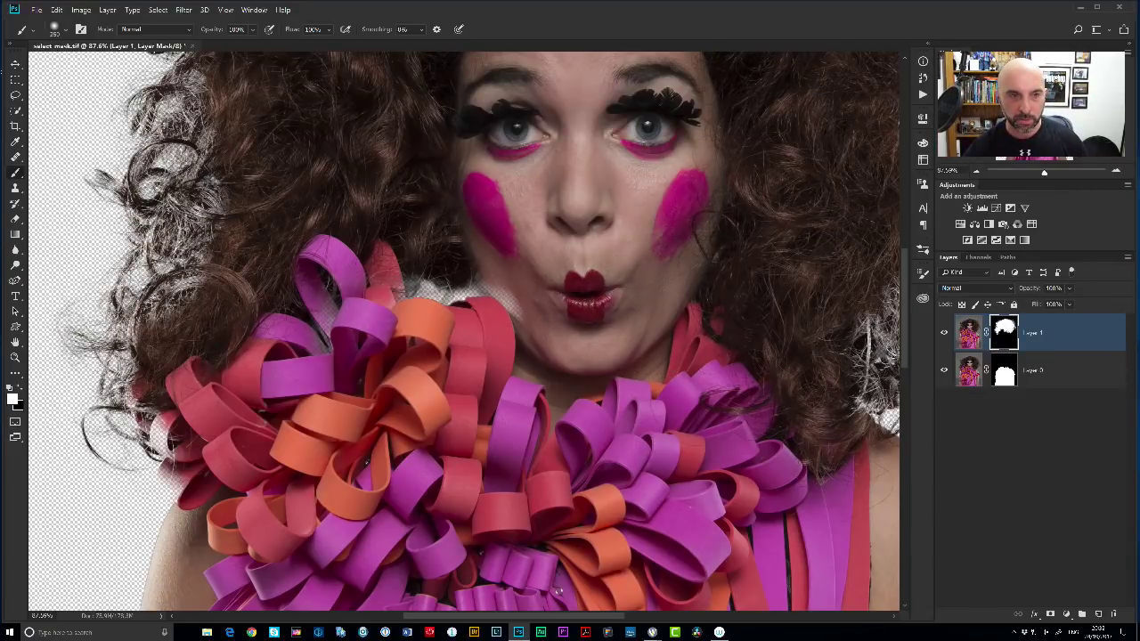
left_click_drag(366, 292, 463, 287)
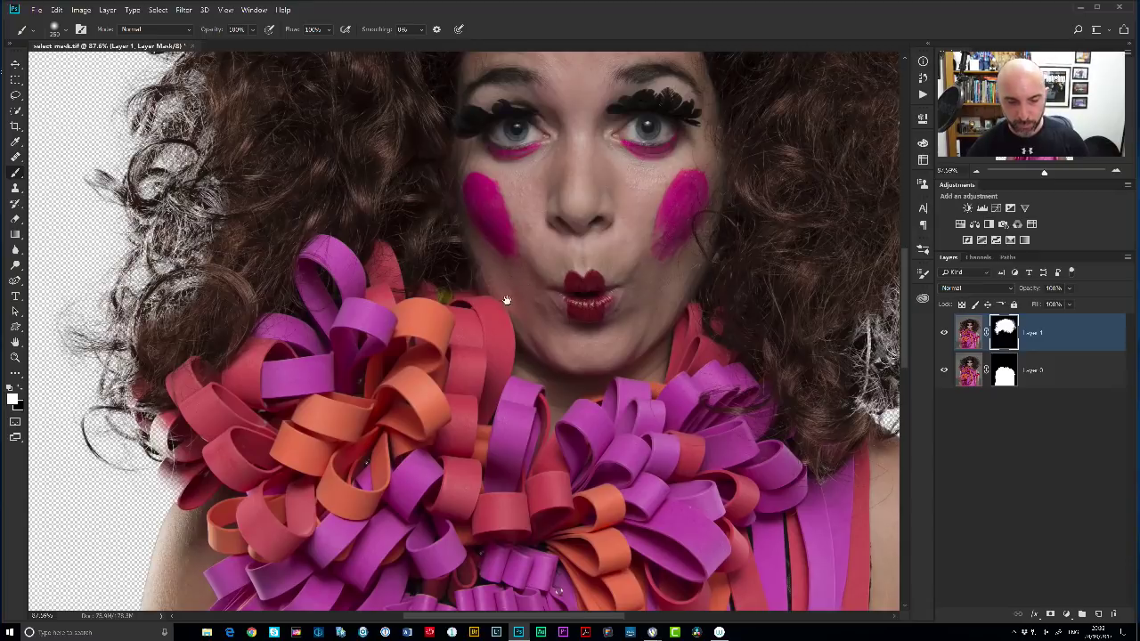
Scroll over the portrait and display Layer 1's black-and-white mask on its own.
scroll(545, 272, "down", 2)
scroll(516, 257, "down", 2)
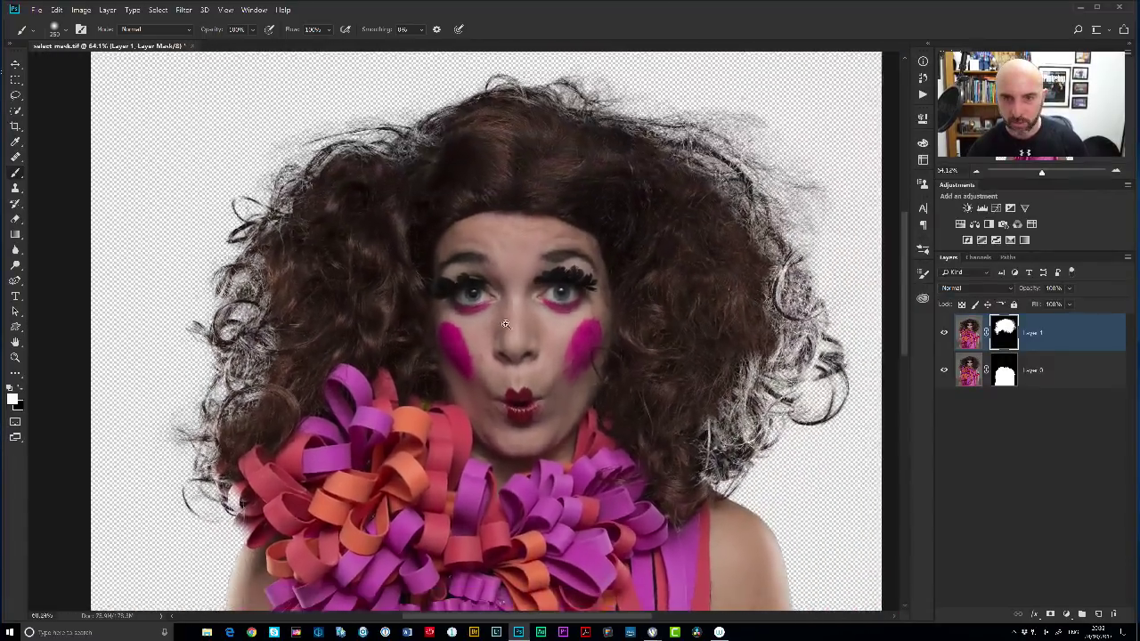
scroll(756, 402, "up", 5)
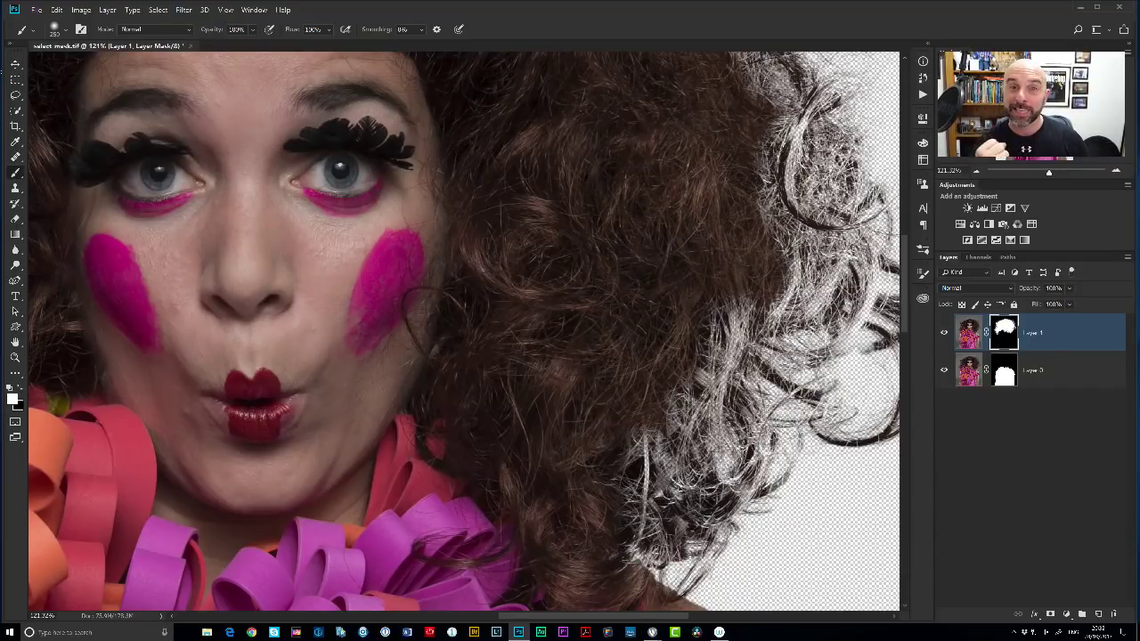
scroll(661, 296, "down", 4)
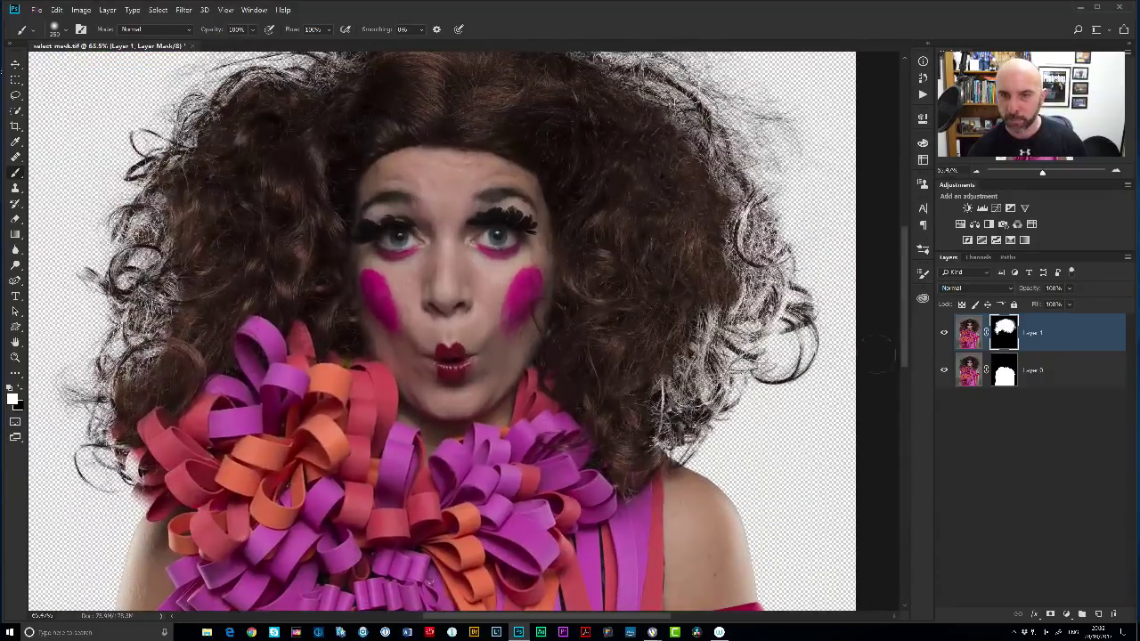
left_click(1004, 335, "alt")
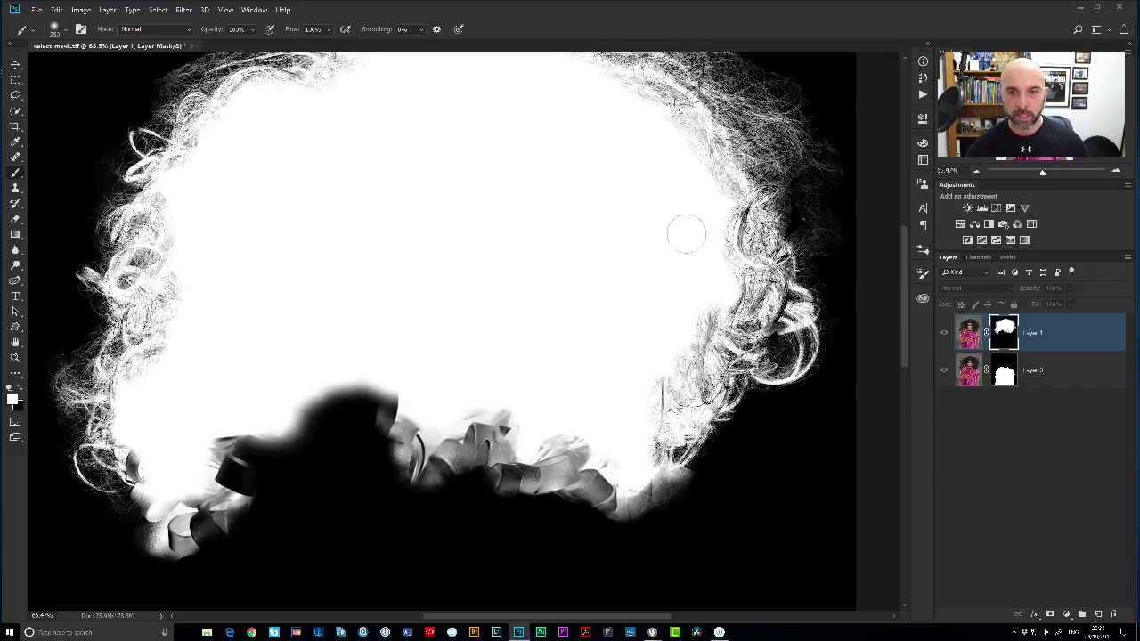
Paint white along the mask's right and left hair edges with brush hardness raised to about 34%.
mouse_move(718, 242)
left_mouse_down()
mouse_move(724, 254)
mouse_move(705, 209)
left_mouse_up()
right_click(629, 242)
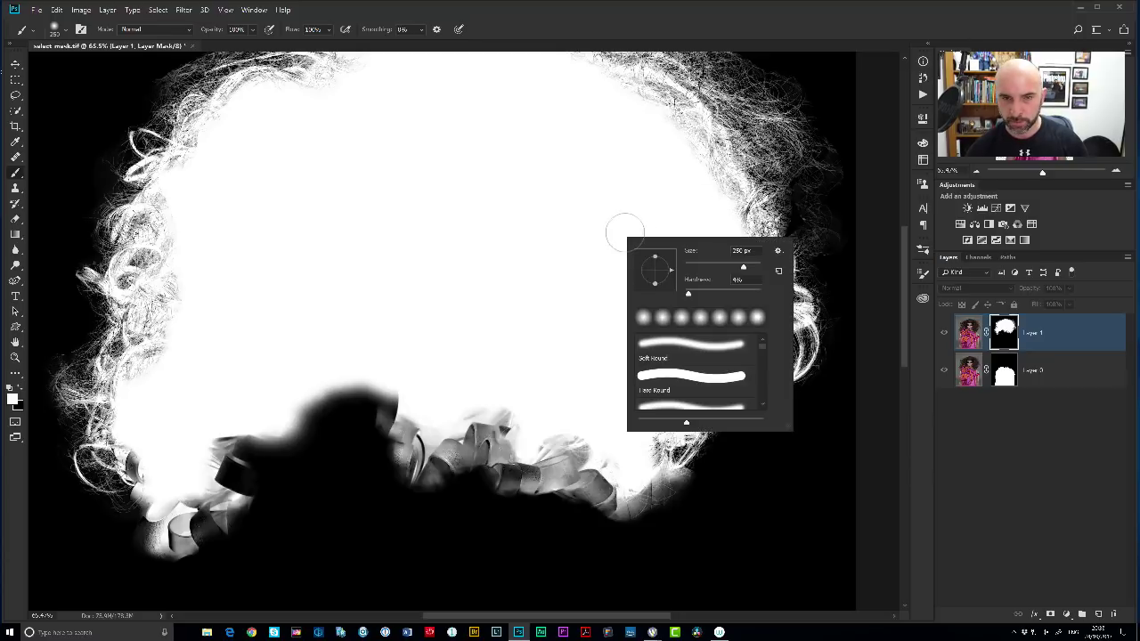
left_click_drag(688, 296, 700, 296)
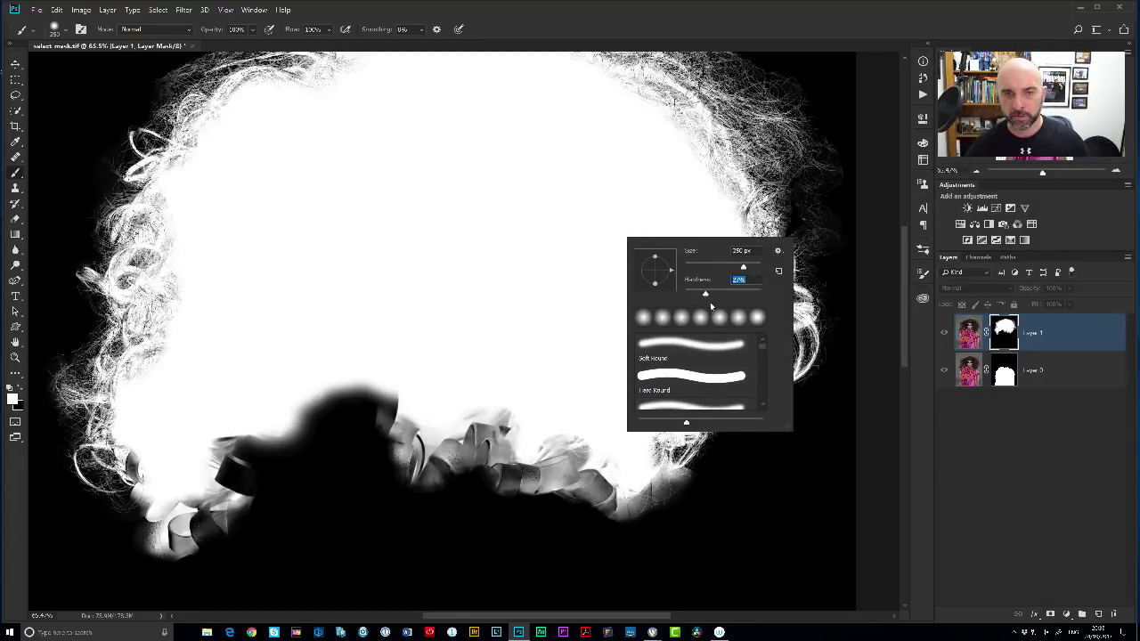
left_click_drag(709, 294, 712, 294)
key("Return")
mouse_move(701, 235)
left_mouse_down()
mouse_move(735, 289)
mouse_move(650, 408)
mouse_move(724, 214)
mouse_move(649, 119)
mouse_move(705, 249)
mouse_move(813, 283)
left_mouse_up()
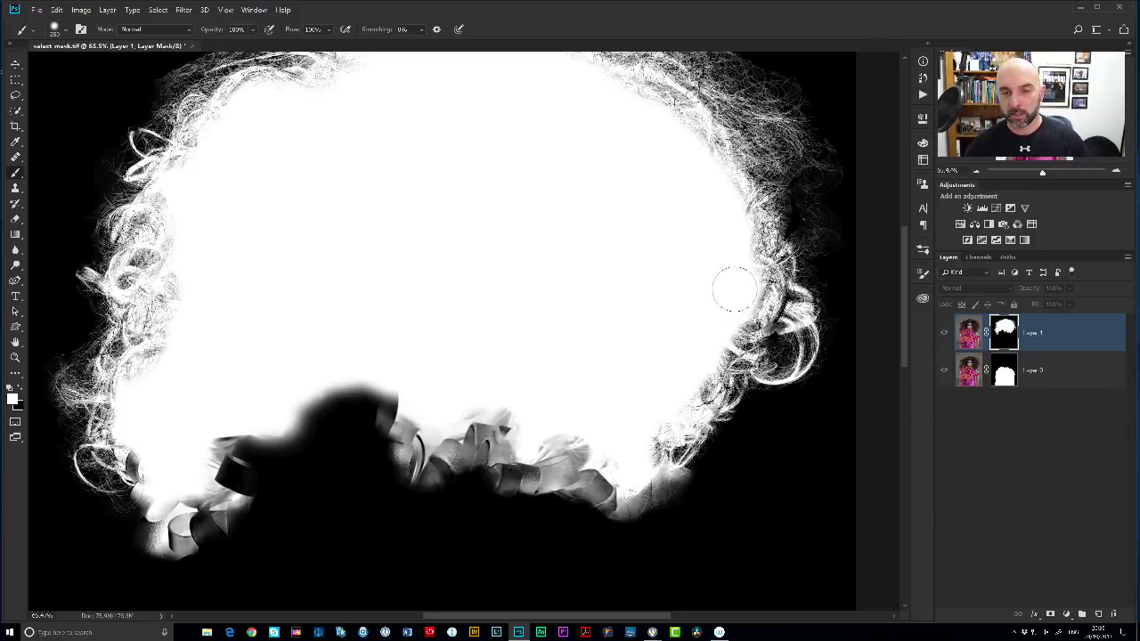
left_click_drag(739, 282, 740, 287)
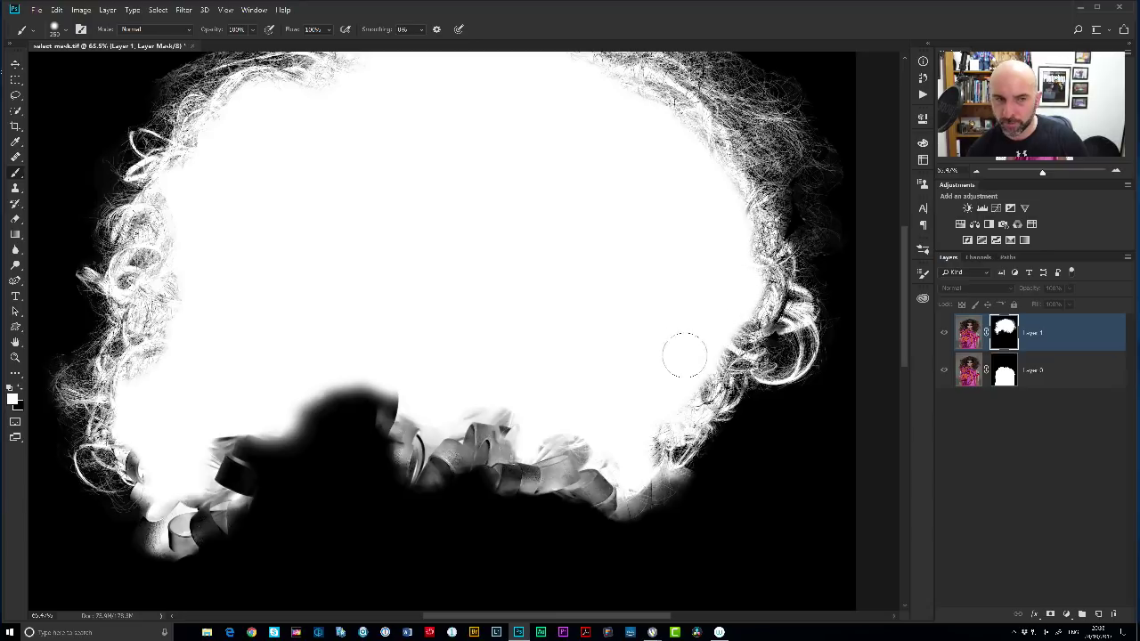
left_click_drag(182, 325, 173, 300)
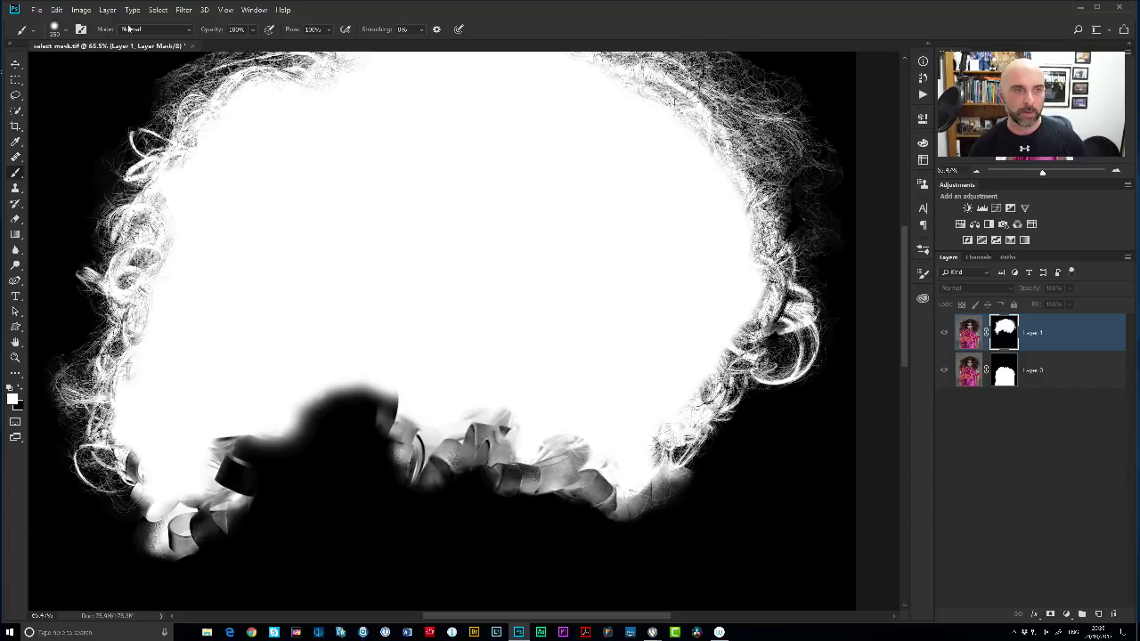
Set the brush blend mode to Overlay and return to the colour image view.
left_click(153, 29)
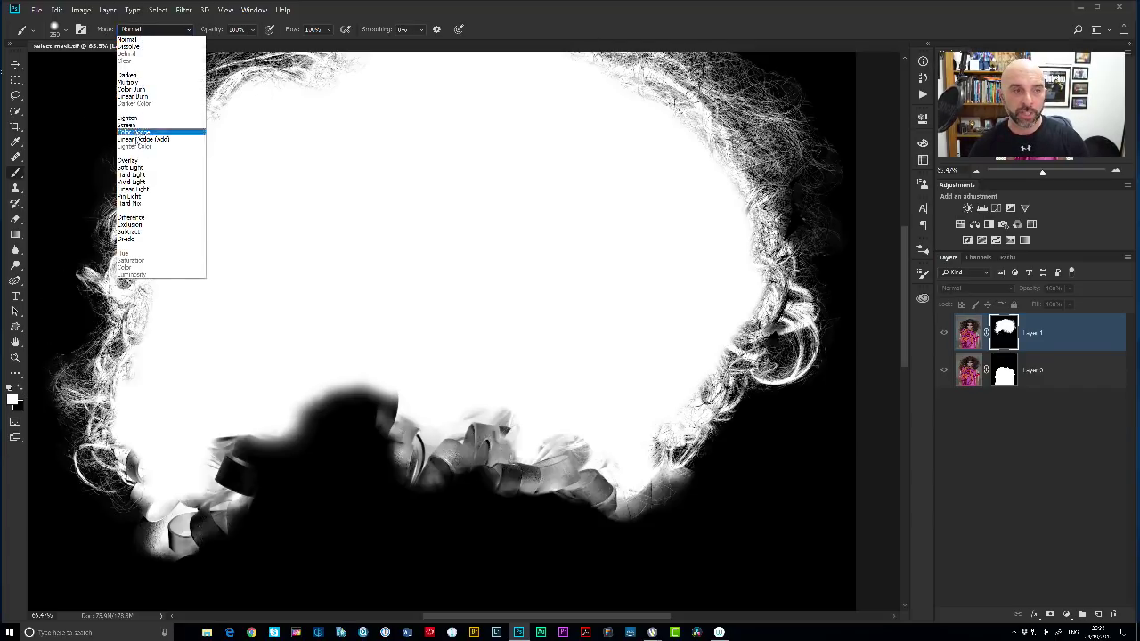
left_click(136, 161)
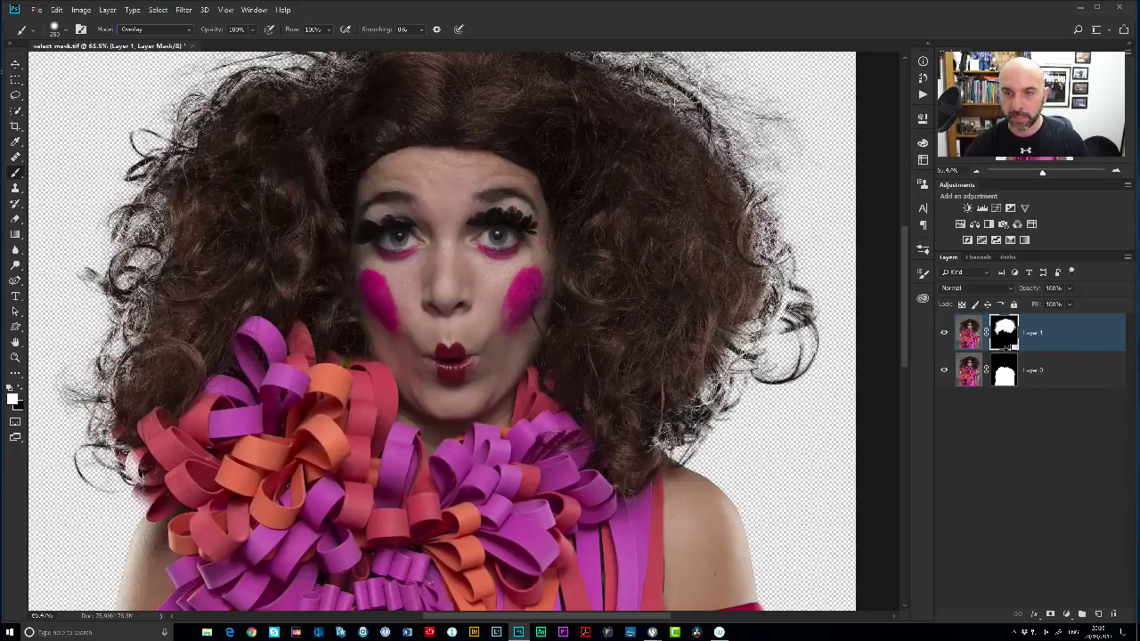
left_click(1006, 335, "alt")
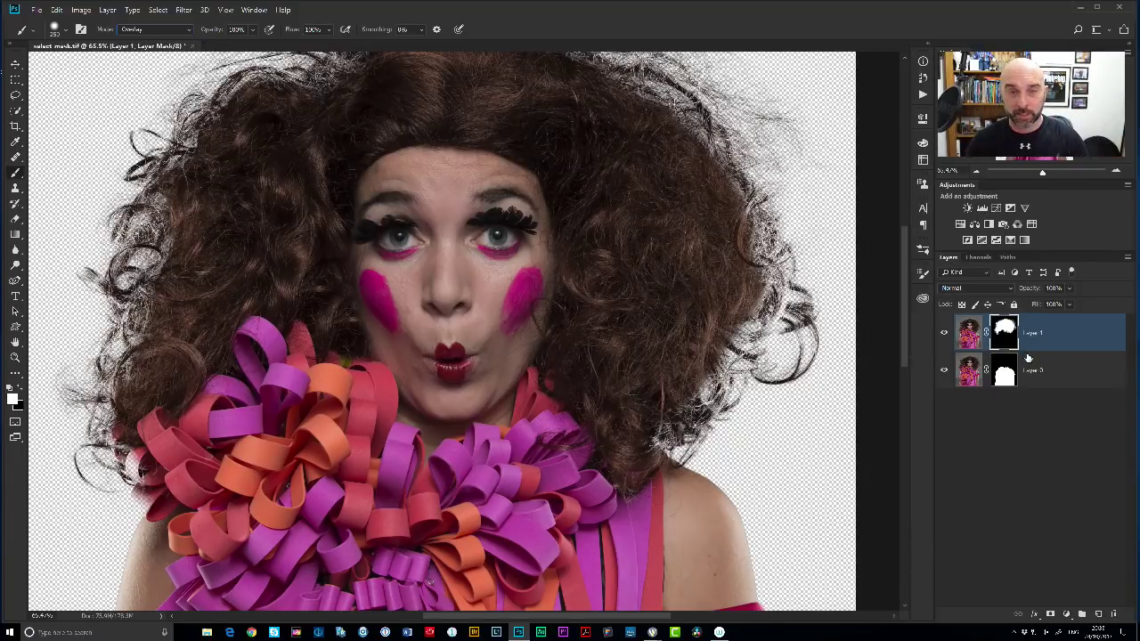
scroll(677, 299, "up", 3)
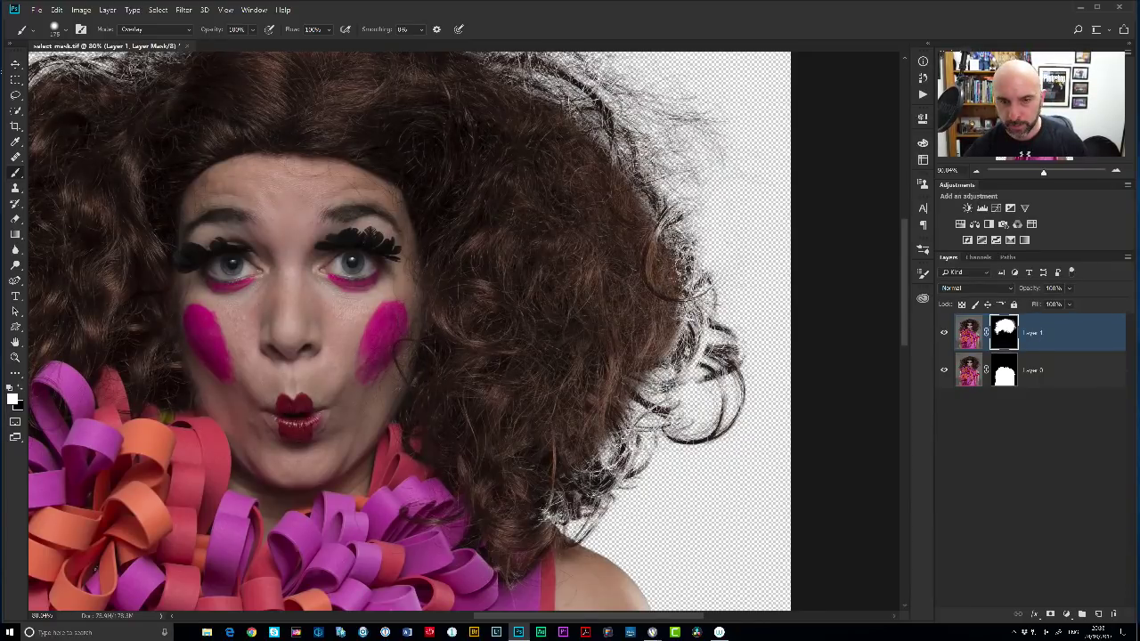
Reveal fine curly strands along the right and upper-left hair edges on the mask.
mouse_move(683, 303)
left_mouse_down()
mouse_move(699, 361)
mouse_move(664, 388)
mouse_move(649, 381)
left_mouse_up()
left_click_drag(704, 328, 700, 367)
mouse_move(657, 239)
left_mouse_down()
mouse_move(666, 218)
mouse_move(570, 109)
left_mouse_up()
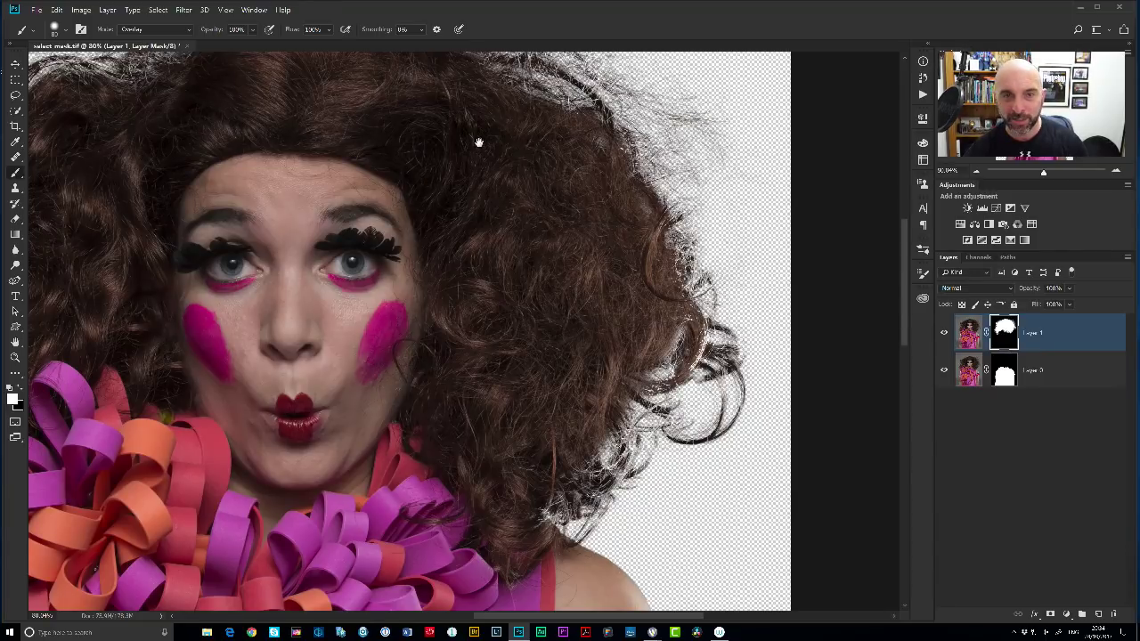
left_click_drag(481, 144, 636, 258)
mouse_move(361, 176)
left_mouse_down()
mouse_move(298, 191)
mouse_move(317, 198)
mouse_move(350, 153)
left_mouse_up()
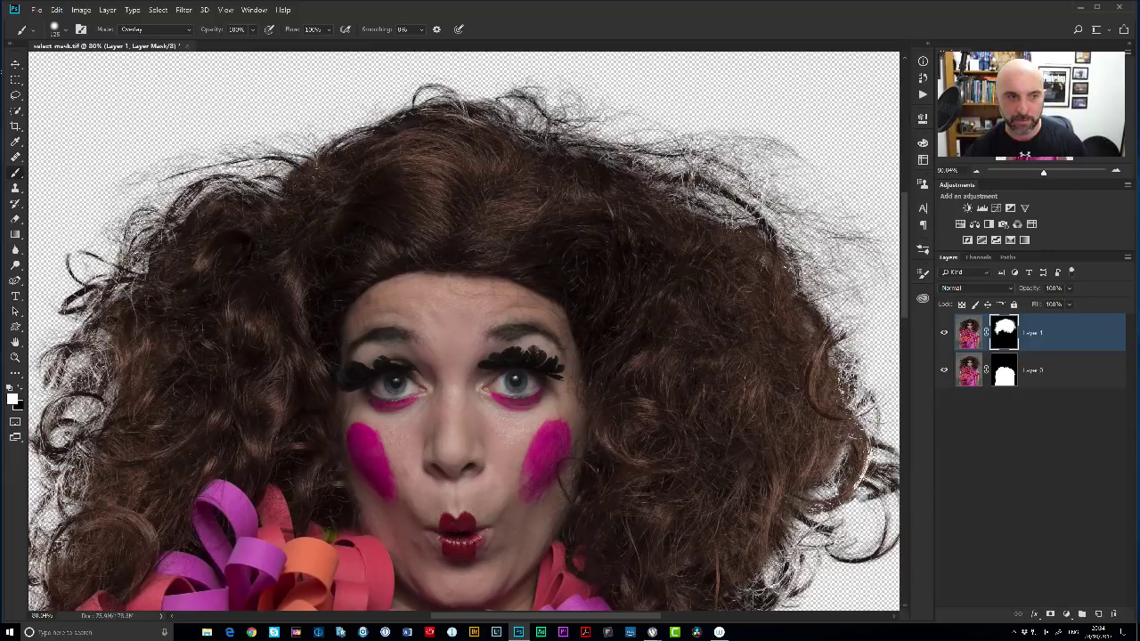
left_click_drag(305, 340, 456, 224)
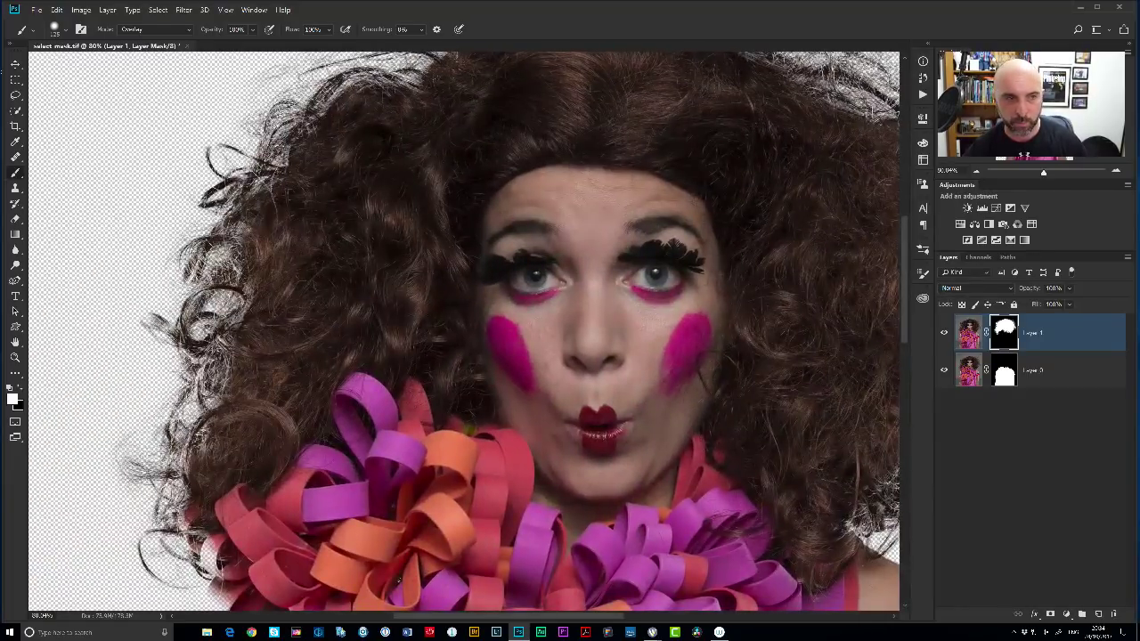
left_click(1021, 379)
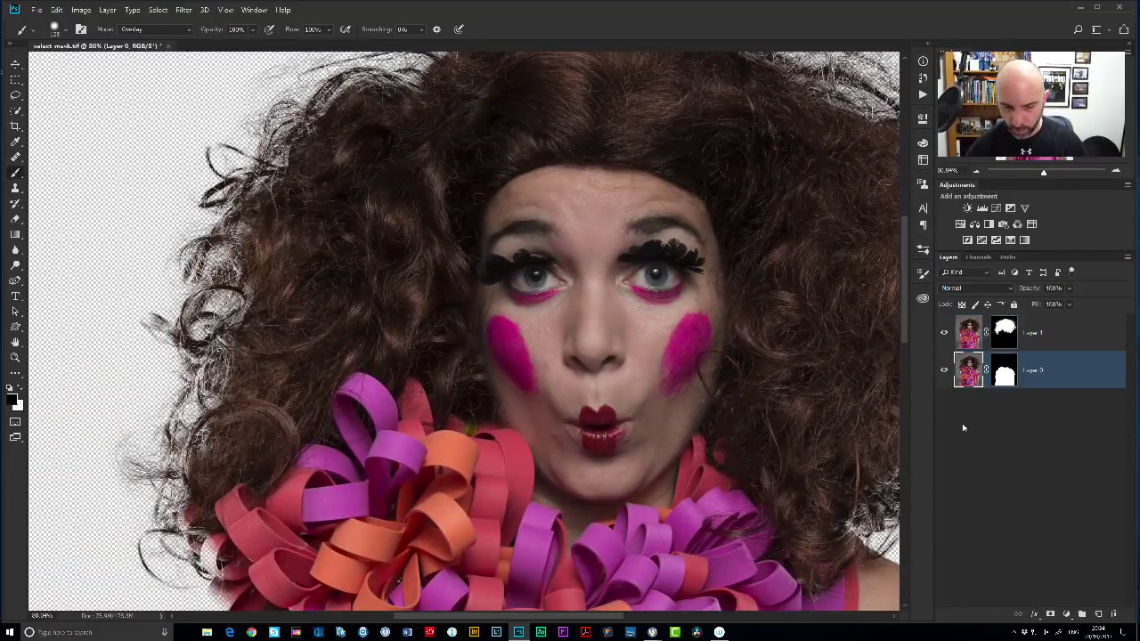
Add a new layer below Layer 0 filled with 50% gray.
left_click(1097, 614, "ctrl")
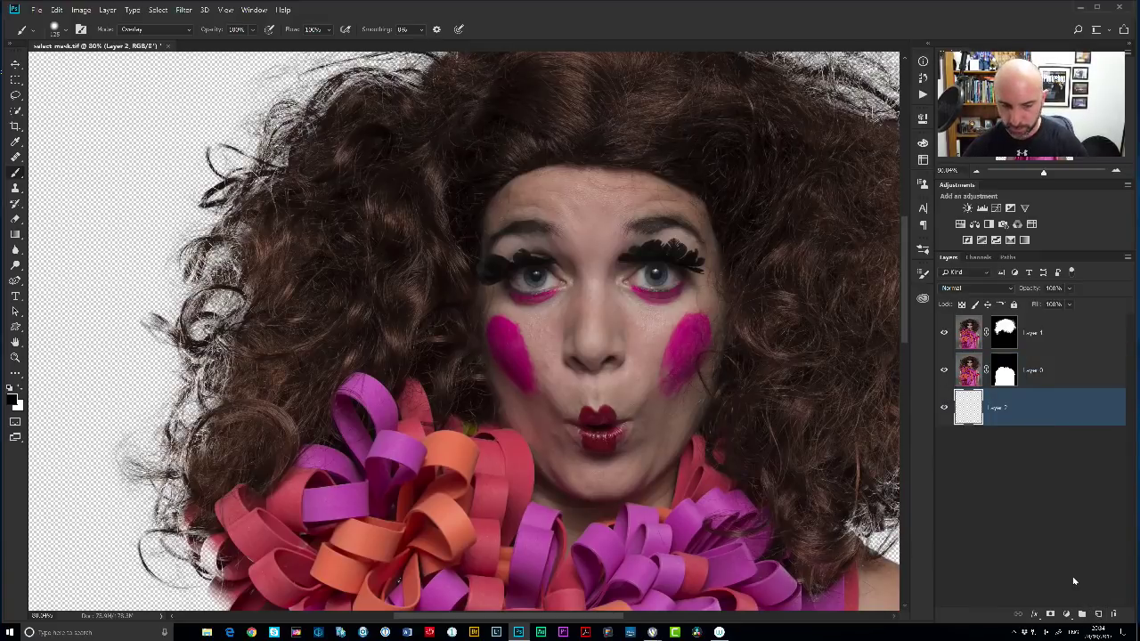
key("shift+F5")
key("Return")
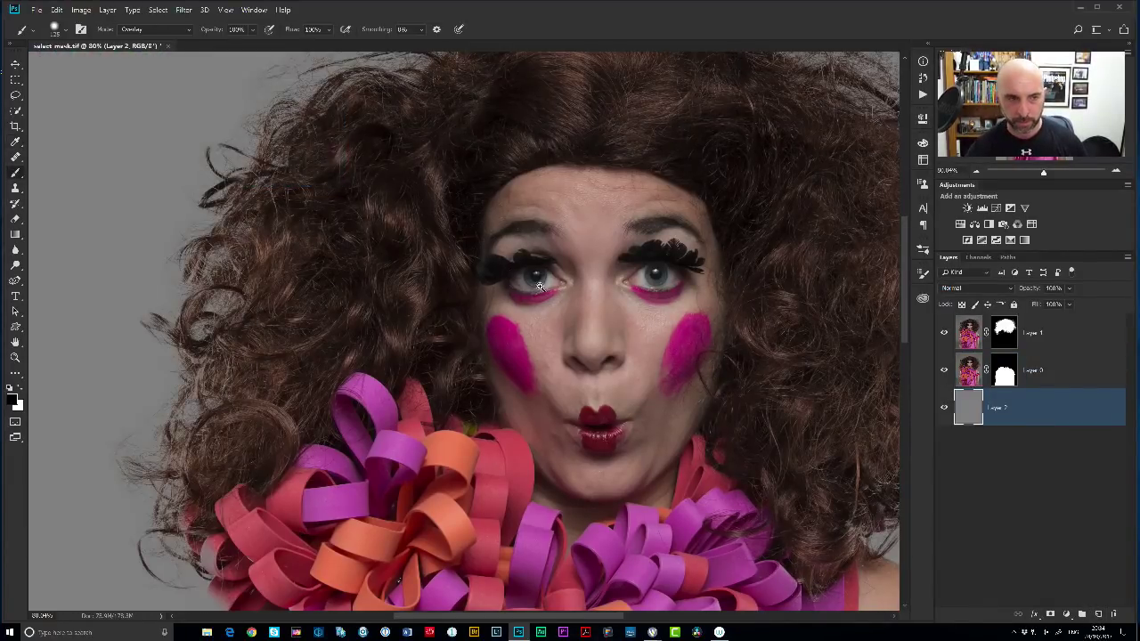
Try a dark Overlay stroke on the right-edge curl, undo it, and review the hair.
left_click_drag(534, 283, 476, 285)
left_click_drag(692, 340, 615, 290)
left_click_drag(734, 280, 829, 282)
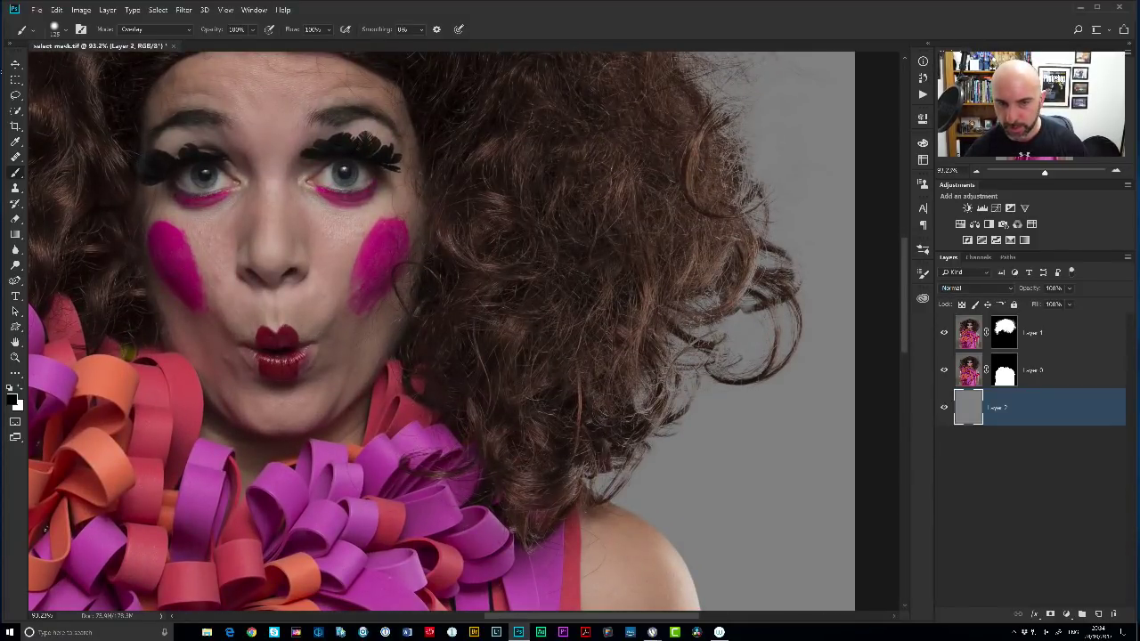
left_click_drag(713, 134, 744, 205)
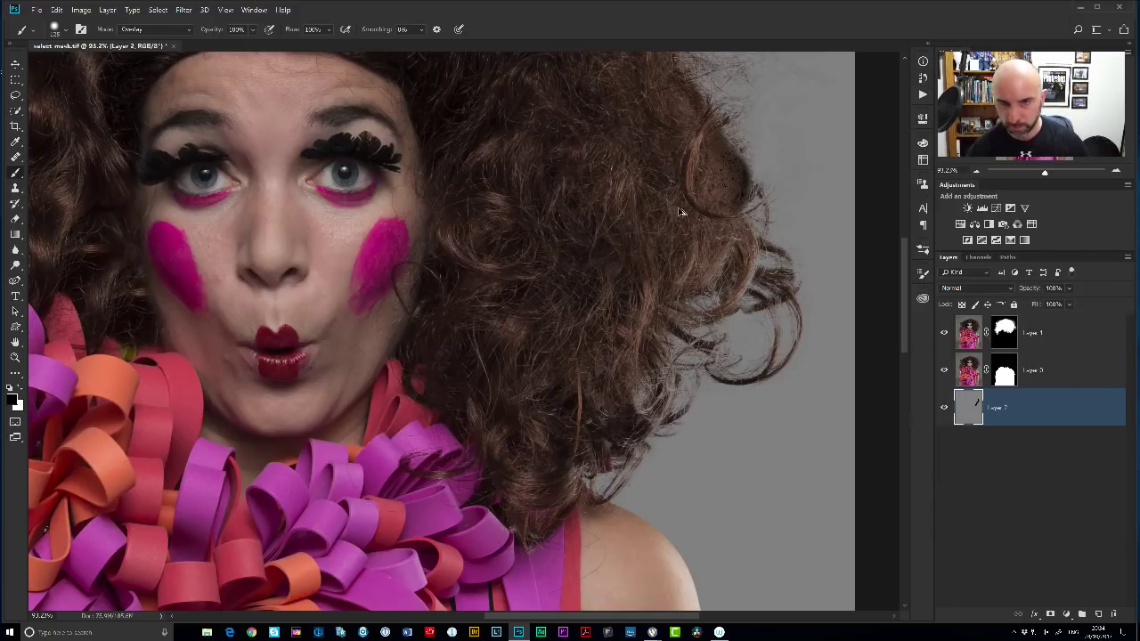
key("ctrl+z")
scroll(624, 249, "up", 5)
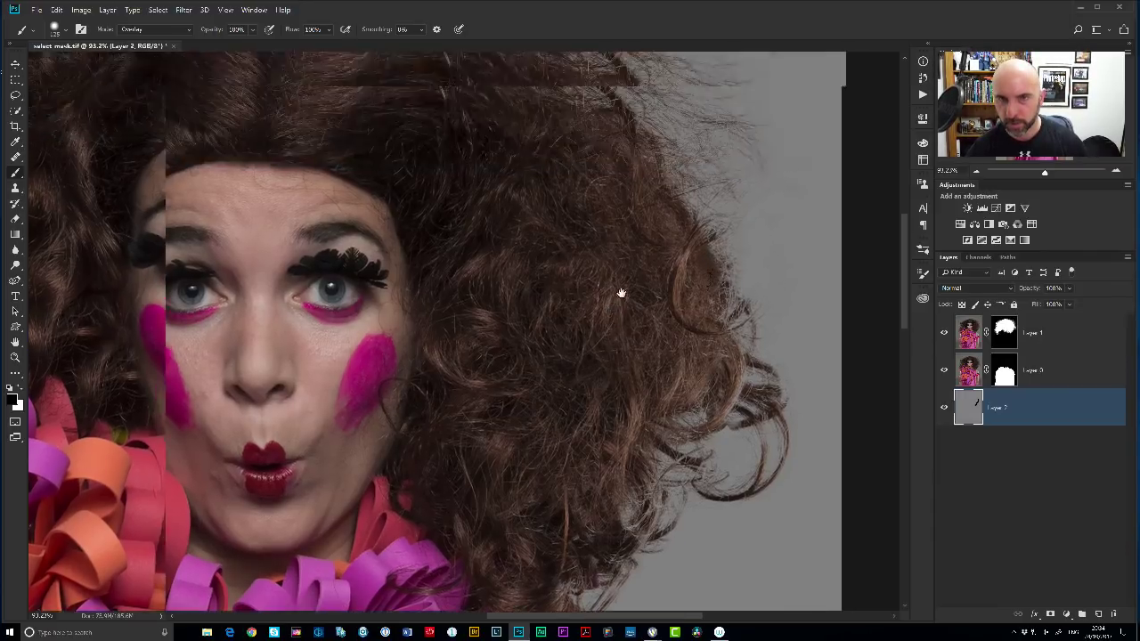
left_click_drag(425, 172, 737, 267)
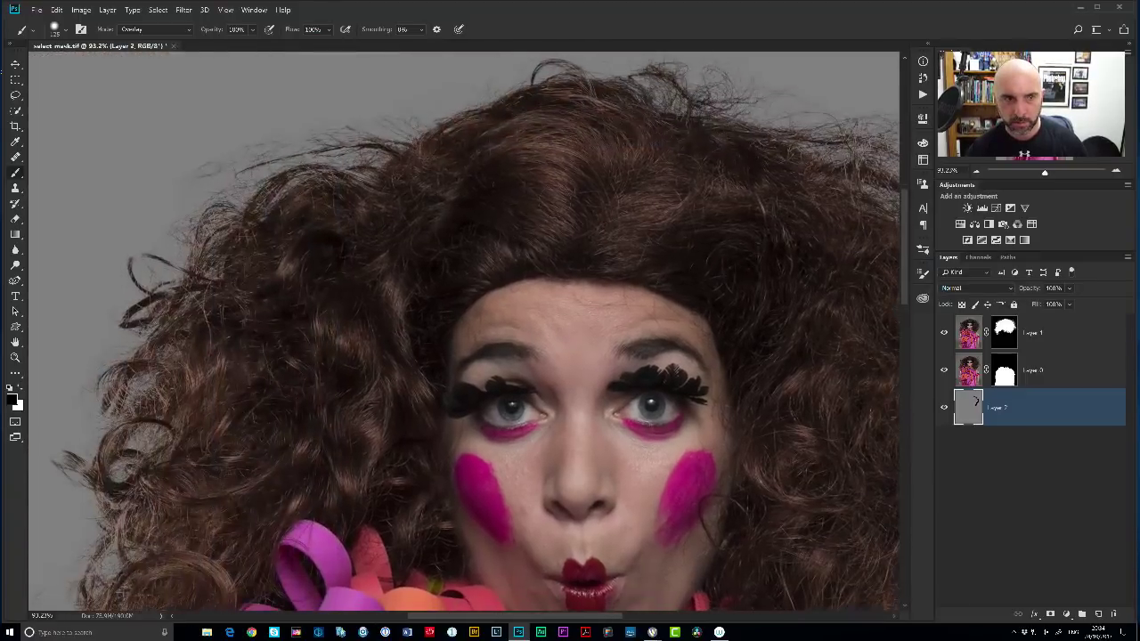
left_click_drag(250, 410, 259, 499)
left_click_drag(397, 312, 325, 205)
left_click_drag(486, 257, 530, 247)
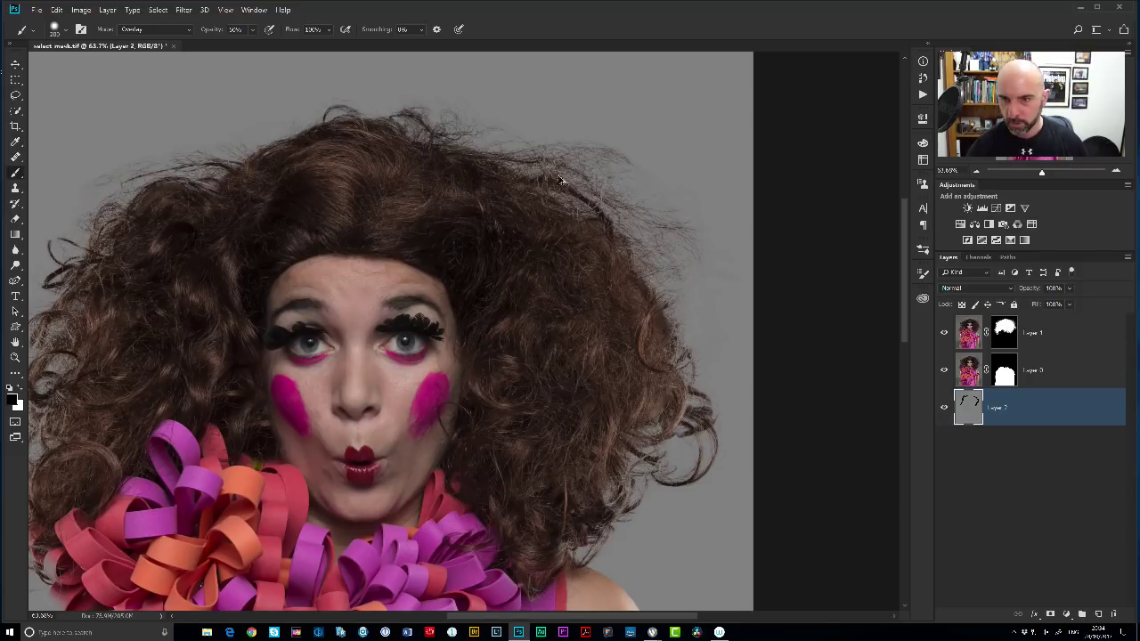
On Layer 1's mask, restore darker strands along the right hair edge.
left_click(1004, 333)
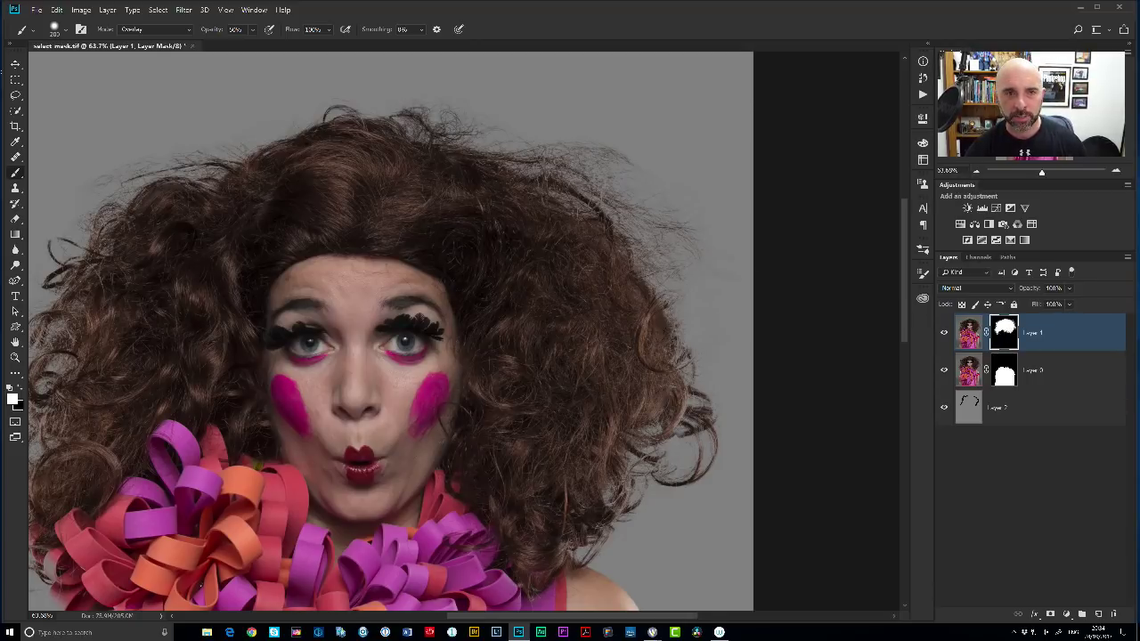
left_click_drag(597, 183, 657, 280)
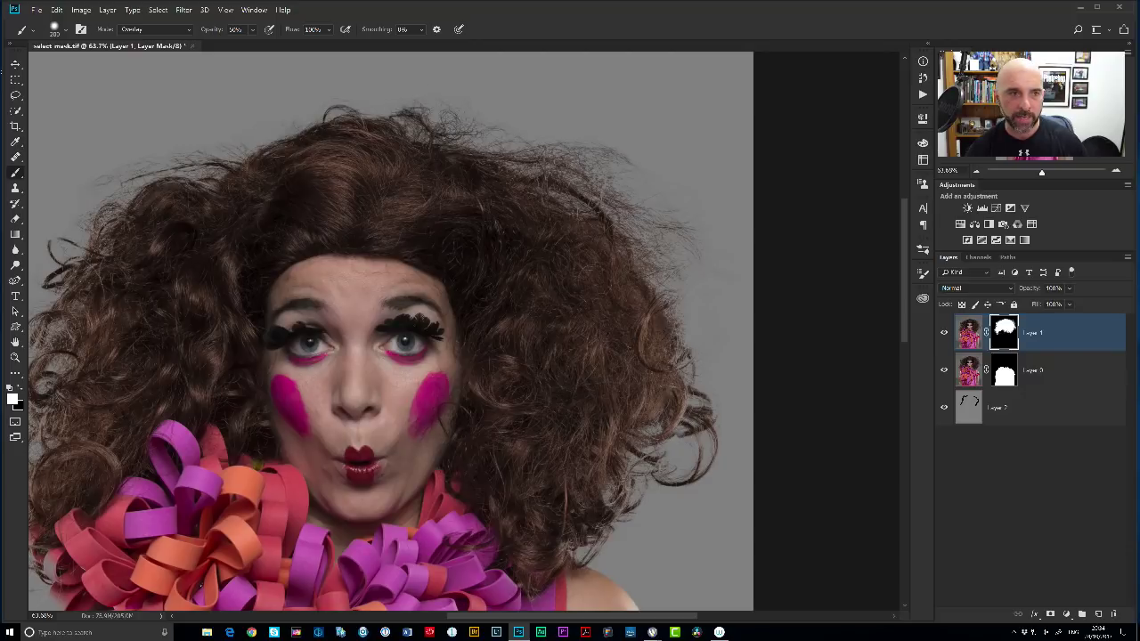
left_click_drag(360, 233, 547, 191)
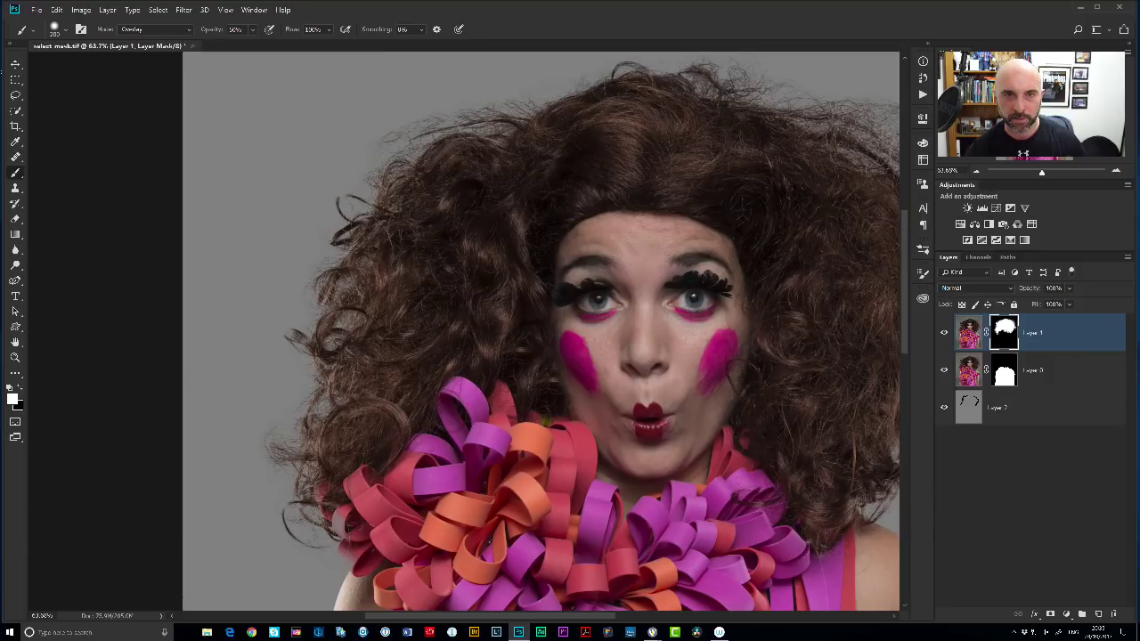
left_click_drag(759, 173, 486, 172)
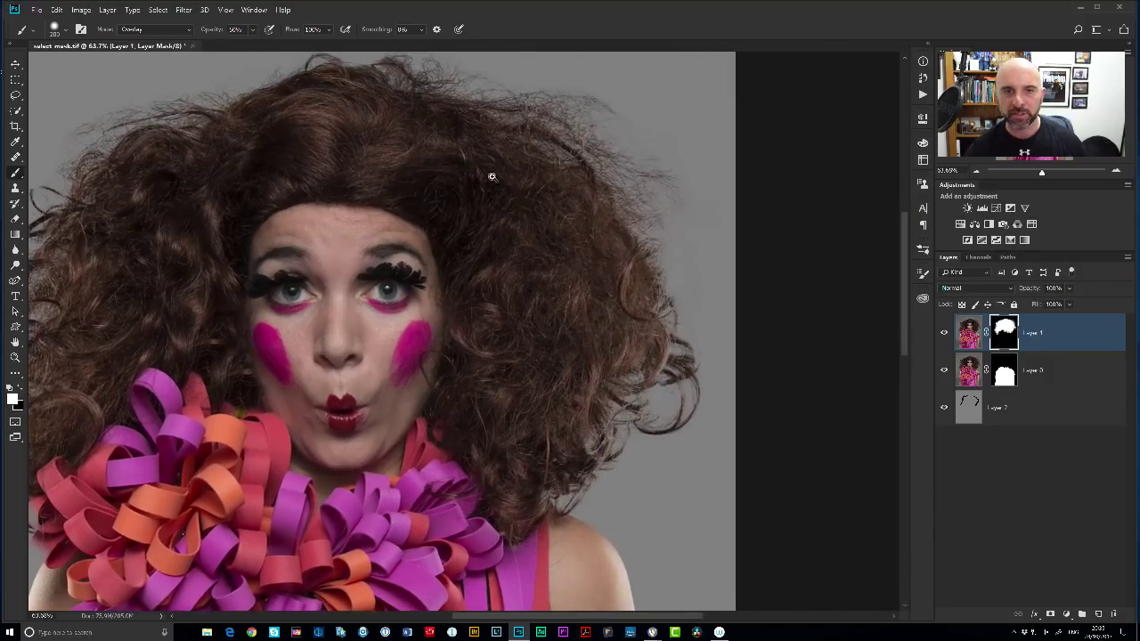
scroll(504, 178, "down", 1)
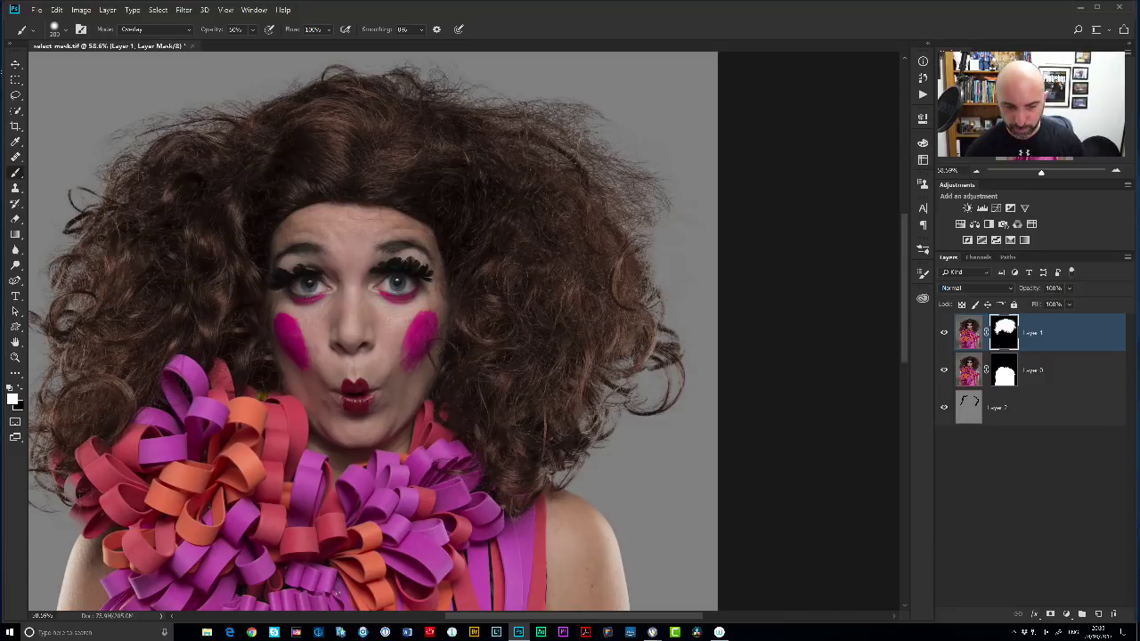
scroll(520, 287, "down", 1)
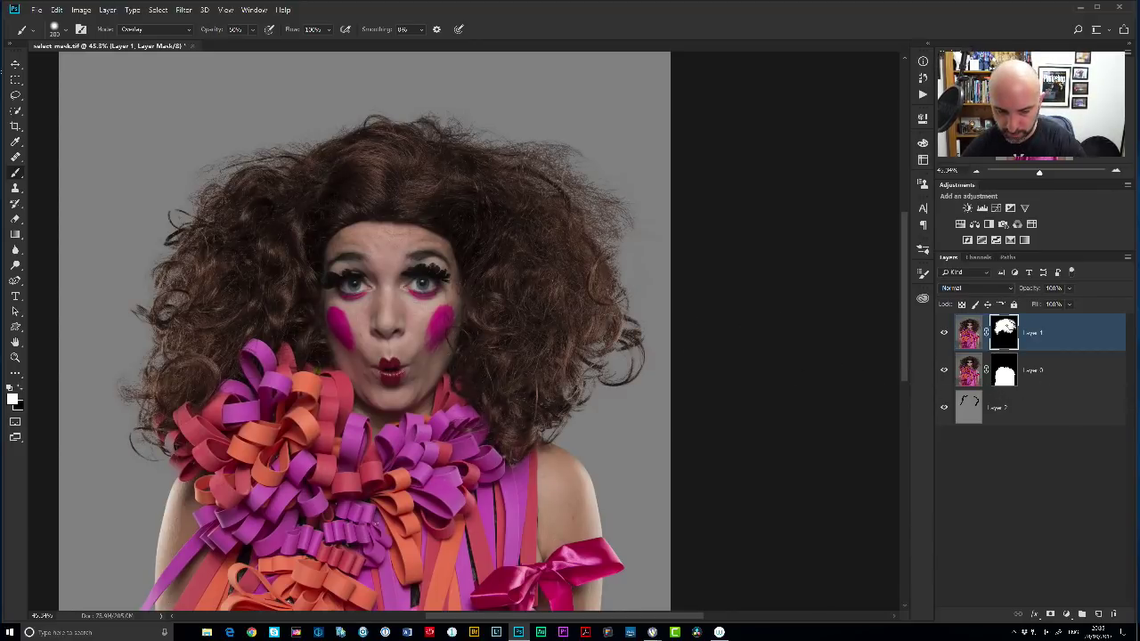
Group Layer 0 and Layer 1 into Group 1, toggling its visibility to check the gray layer.
key("ctrl+shift+alt+e")
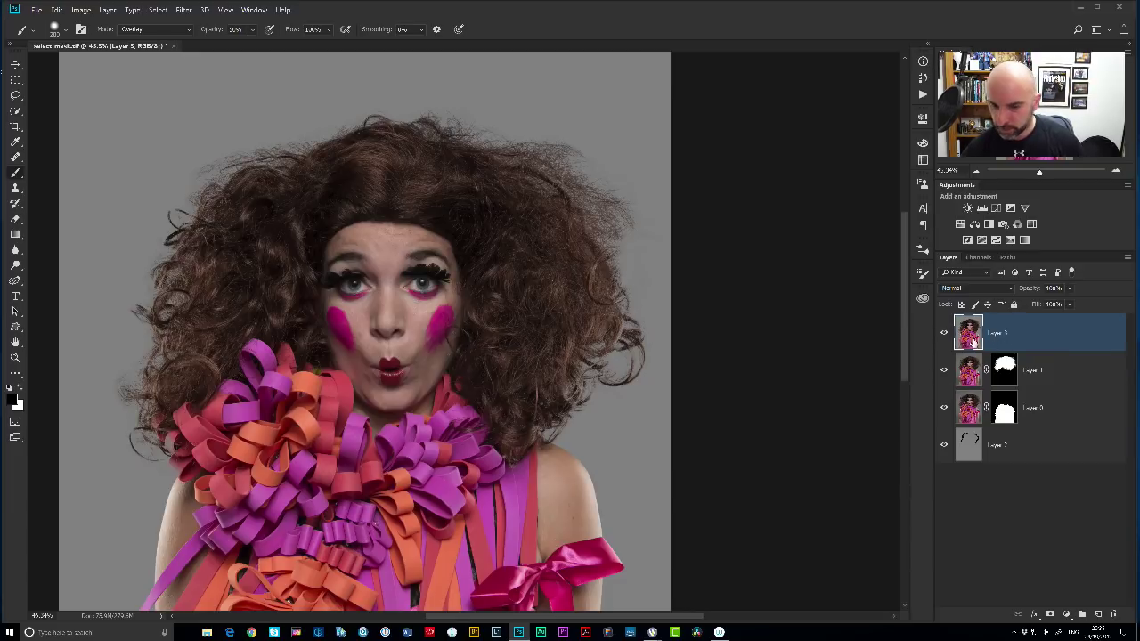
key("ctrl+z")
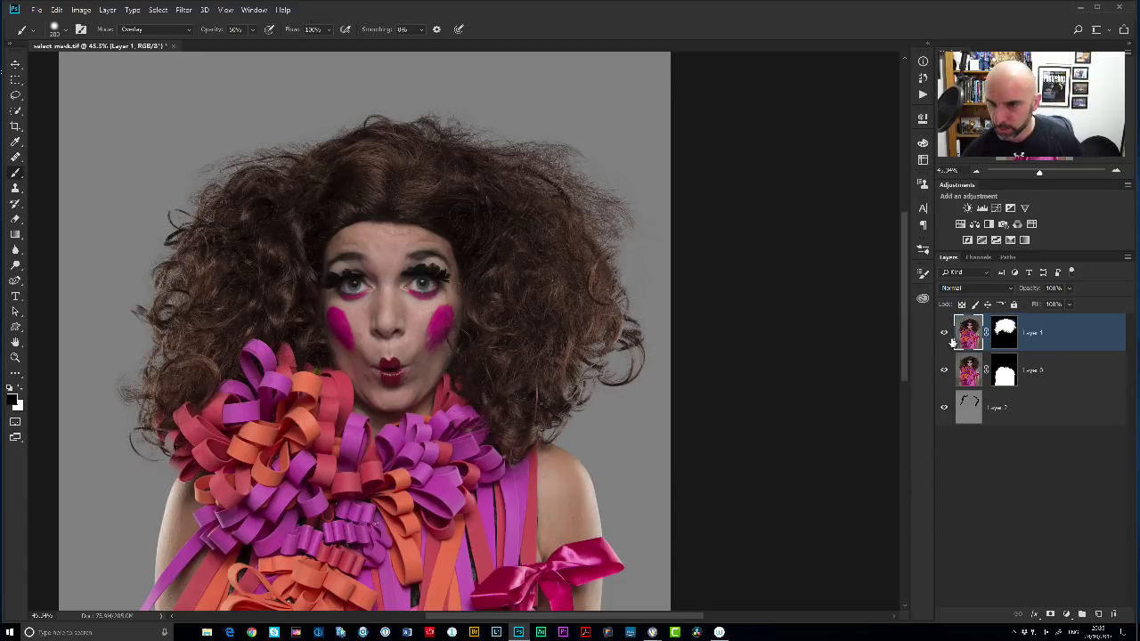
left_click(1091, 370, "shift")
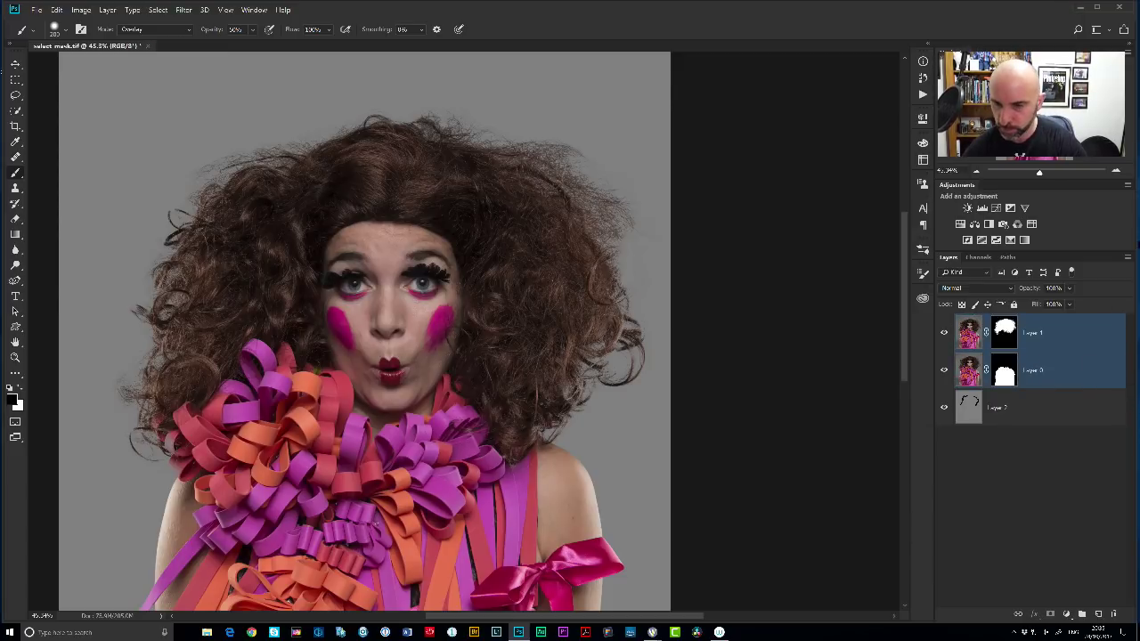
key("ctrl+g")
scroll(504, 338, "down", 3)
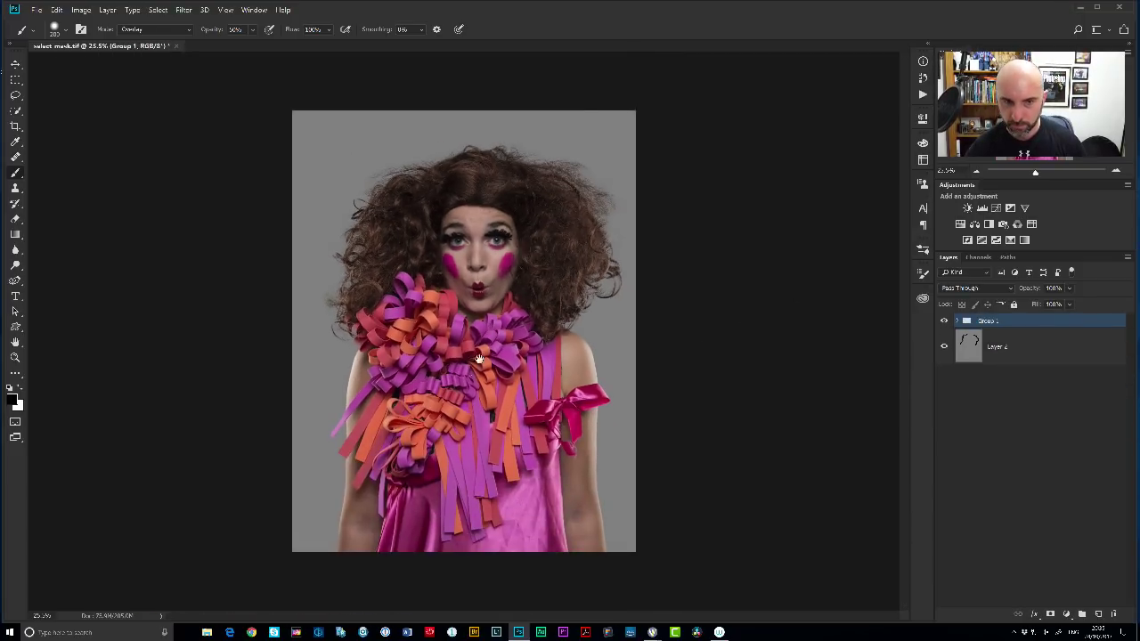
left_click(944, 323)
left_click(943, 323)
Fill the background Layer 2 with solid grey.
left_click(968, 349)
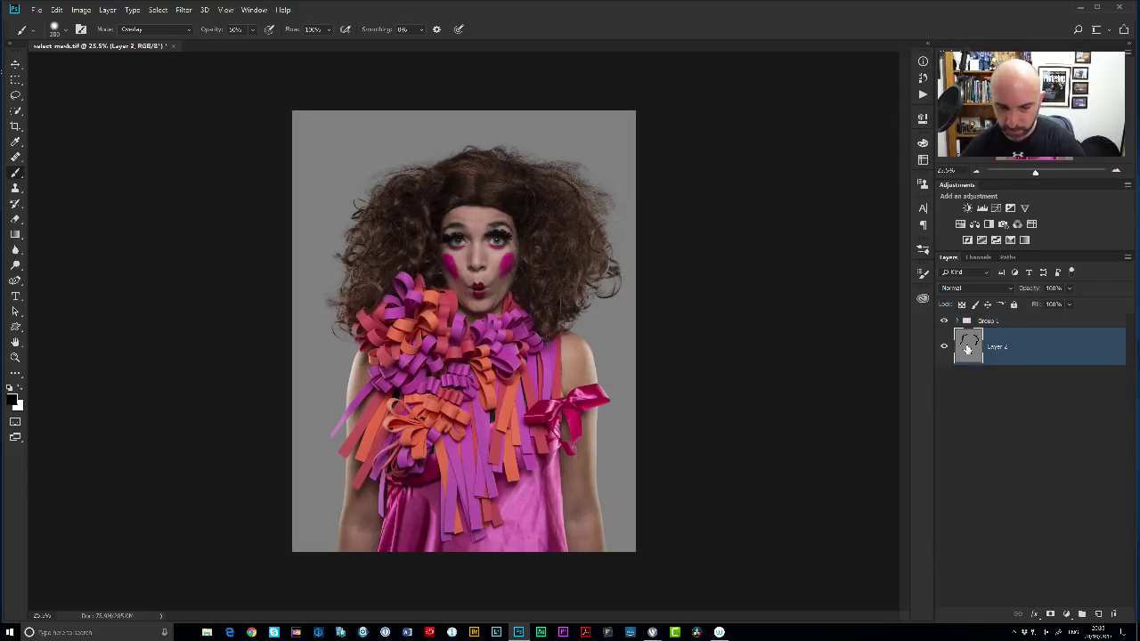
key("shift+BackSpace")
key("Return")
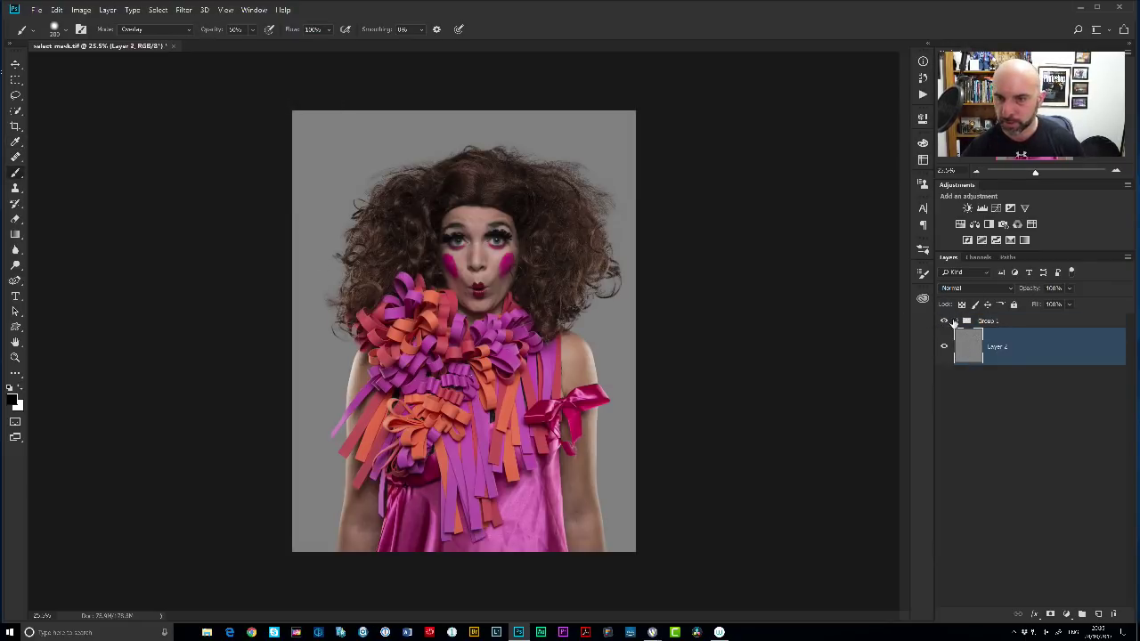
Compare with the original backdrop by turning both layer masks off, fitting the view, then back on.
left_click(955, 322)
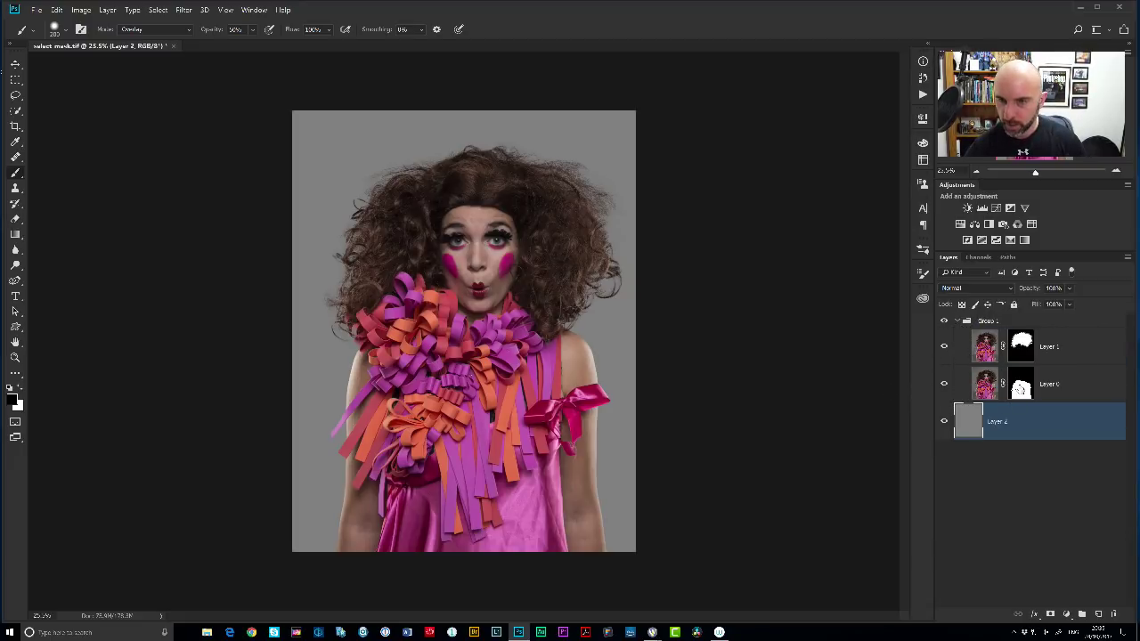
left_click(1020, 388, "alt")
left_click(1018, 385, "alt")
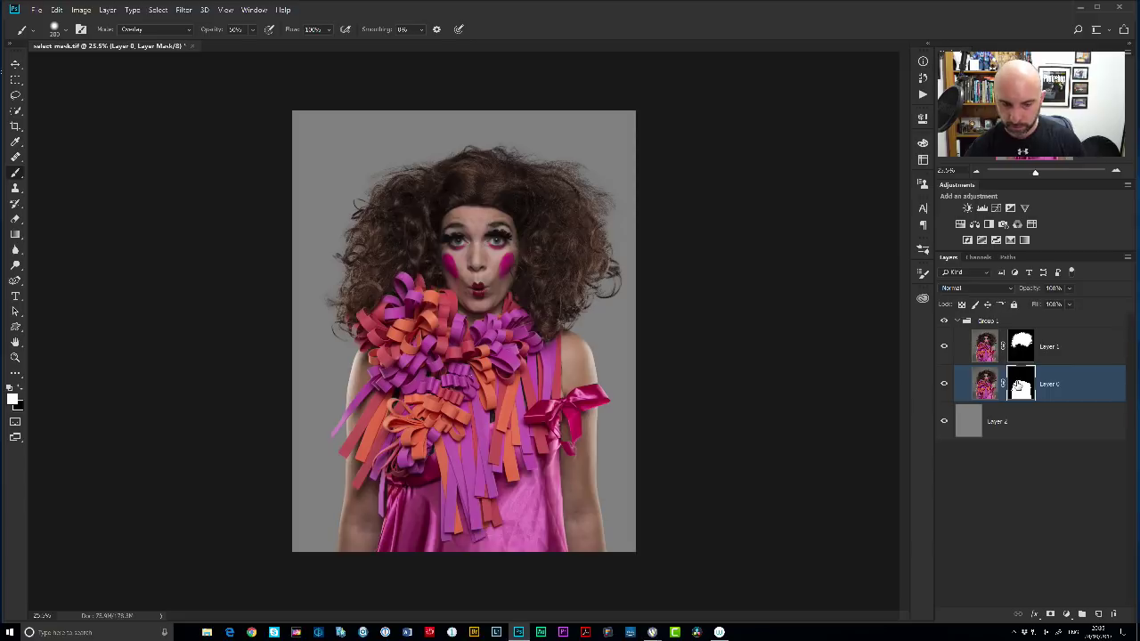
left_click(1021, 386, "shift")
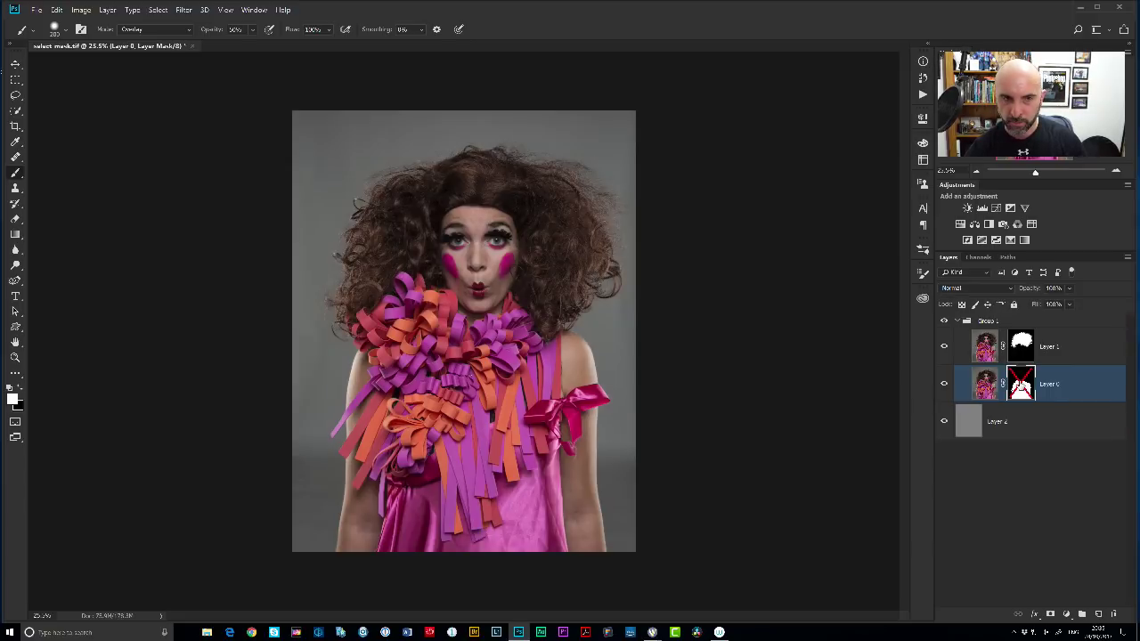
left_click(1022, 344, "shift")
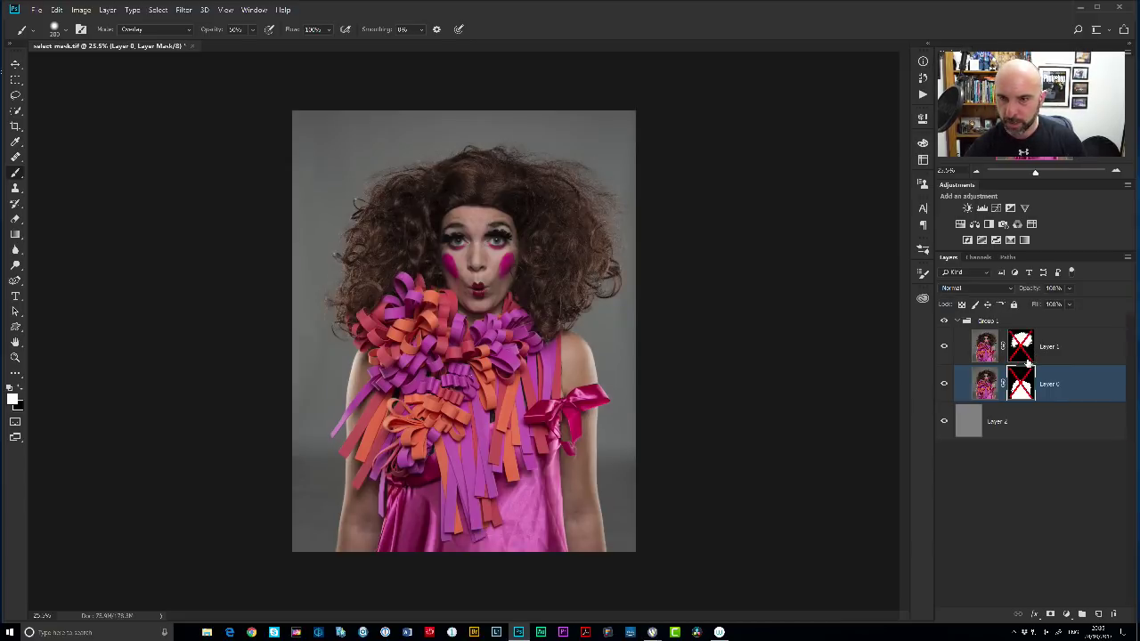
scroll(570, 321, "up", 5)
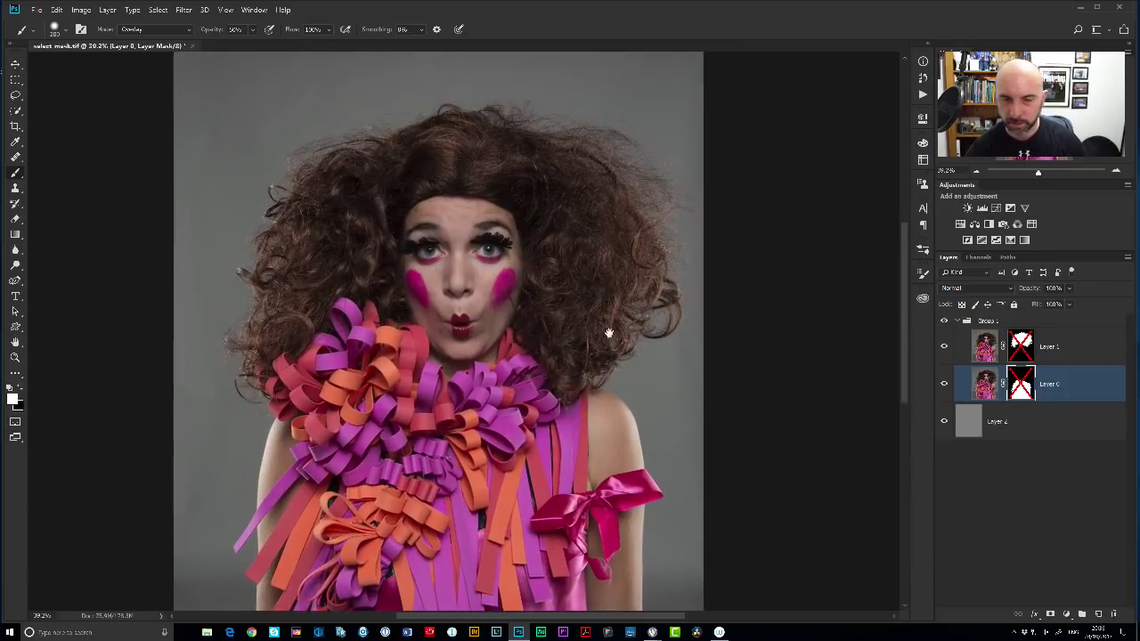
scroll(584, 245, "up", 3)
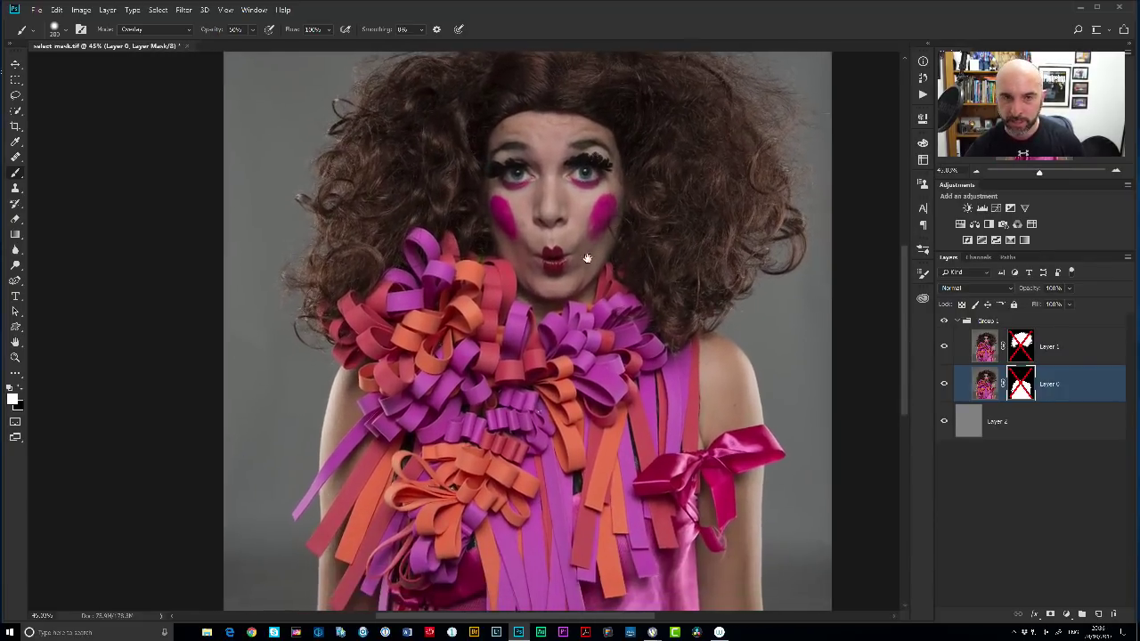
key("ctrl+0")
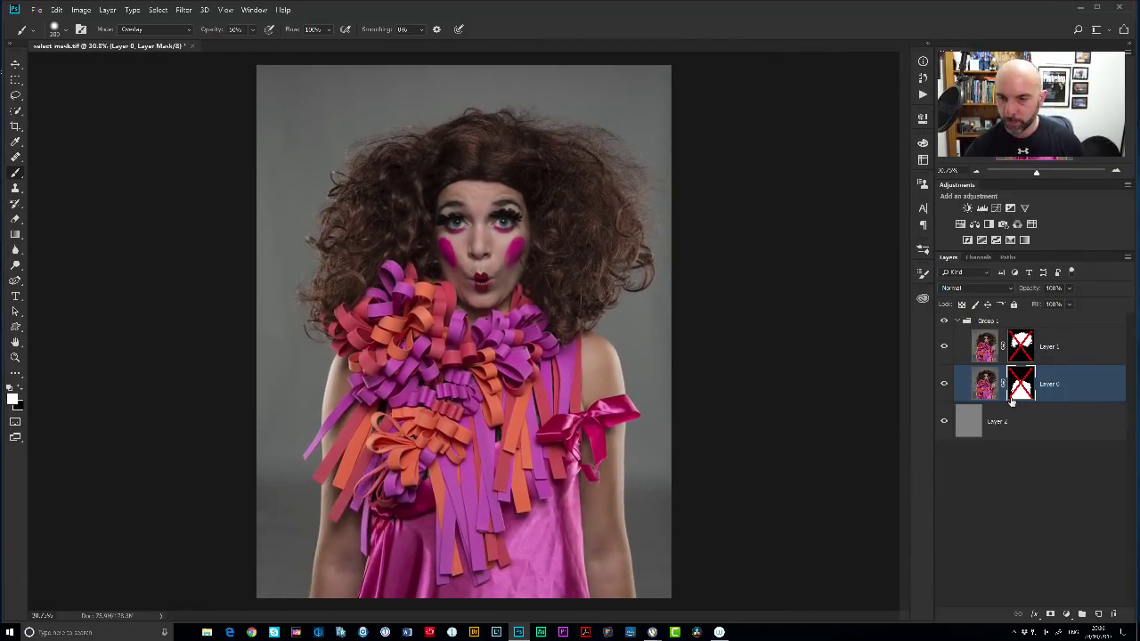
left_click(1020, 388, "shift")
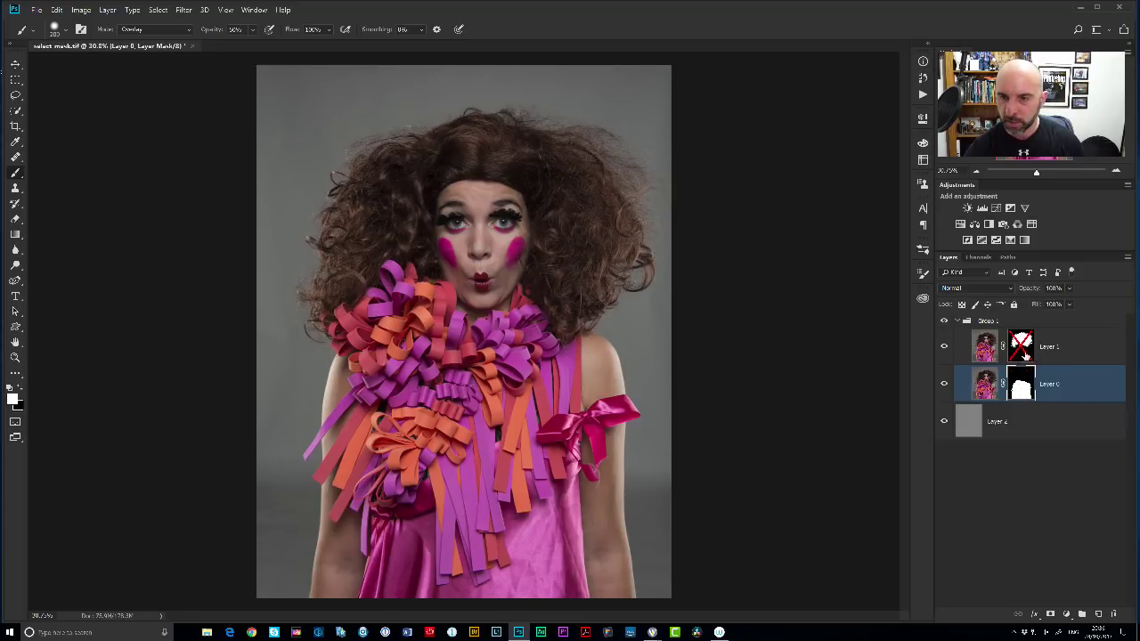
left_click(1022, 350, "shift")
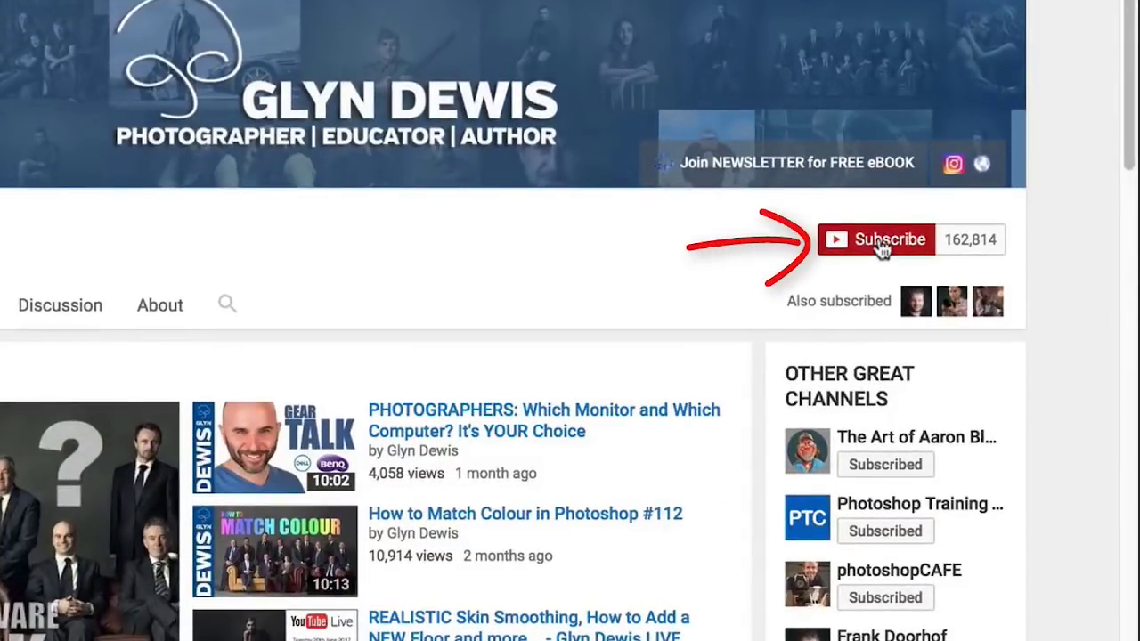
Subscribe to the presenter's YouTube channel and save notifications set to All.
left_click(882, 245)
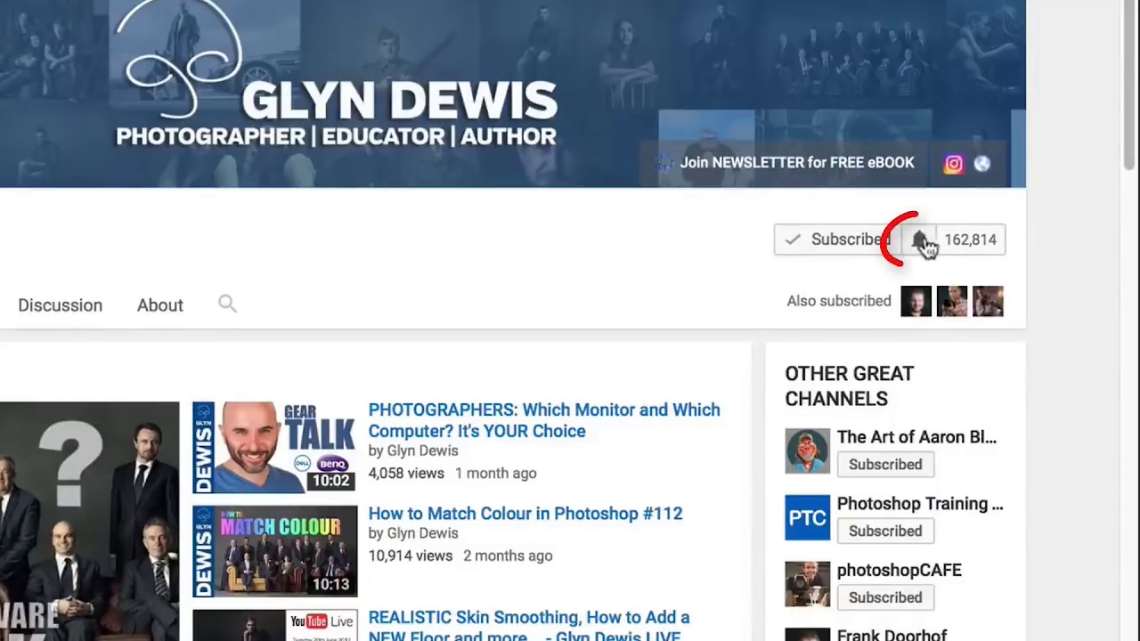
left_click(922, 242)
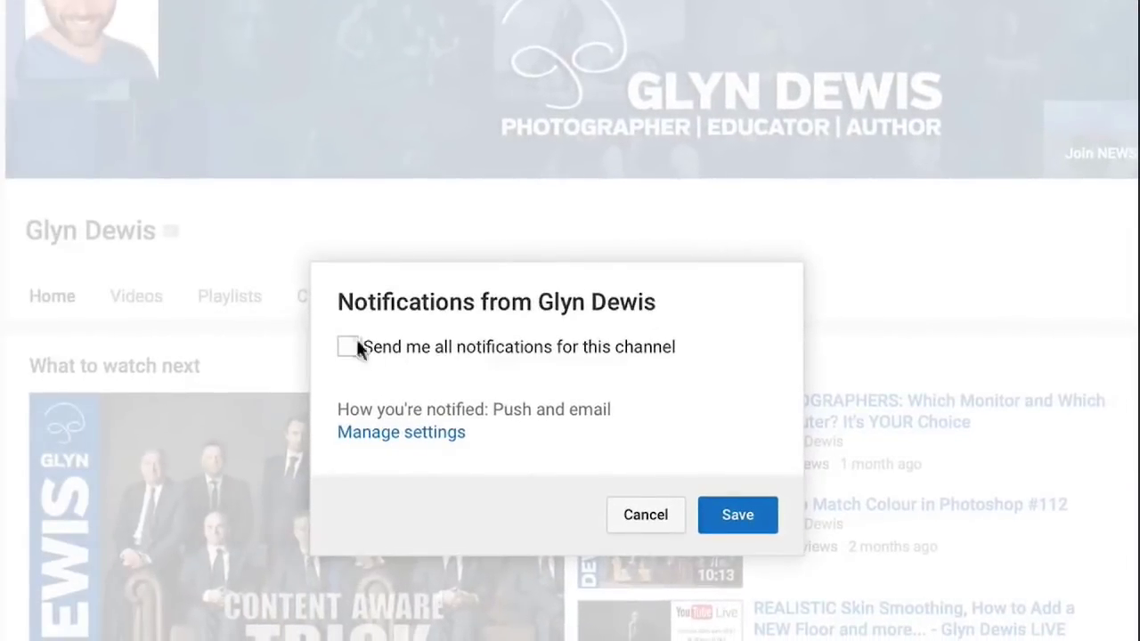
left_click(349, 348)
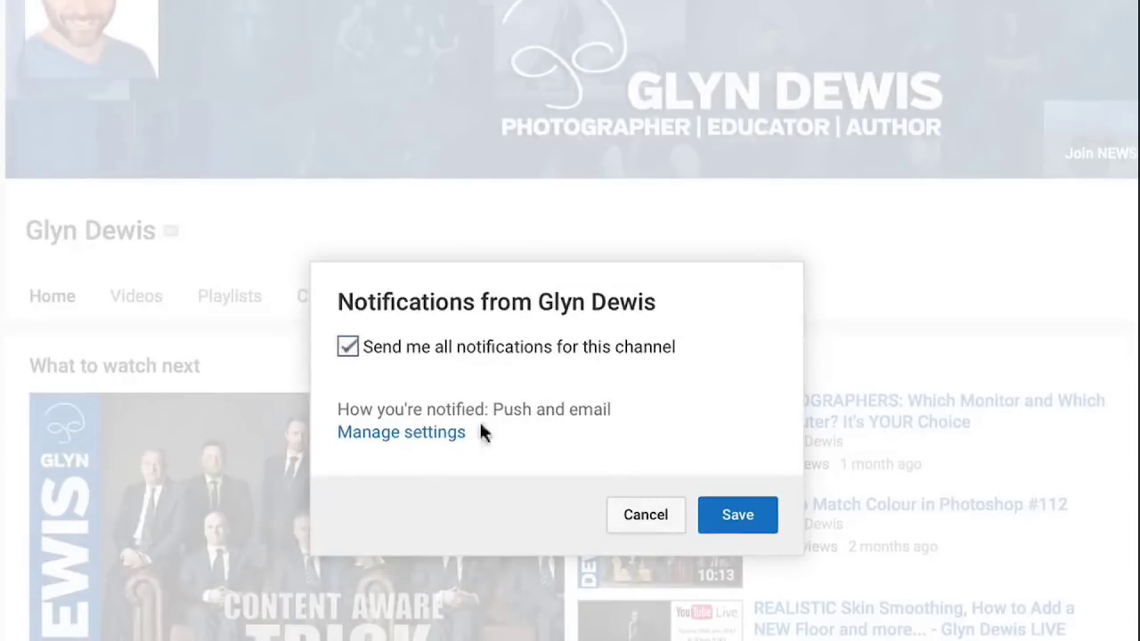
left_click(739, 517)
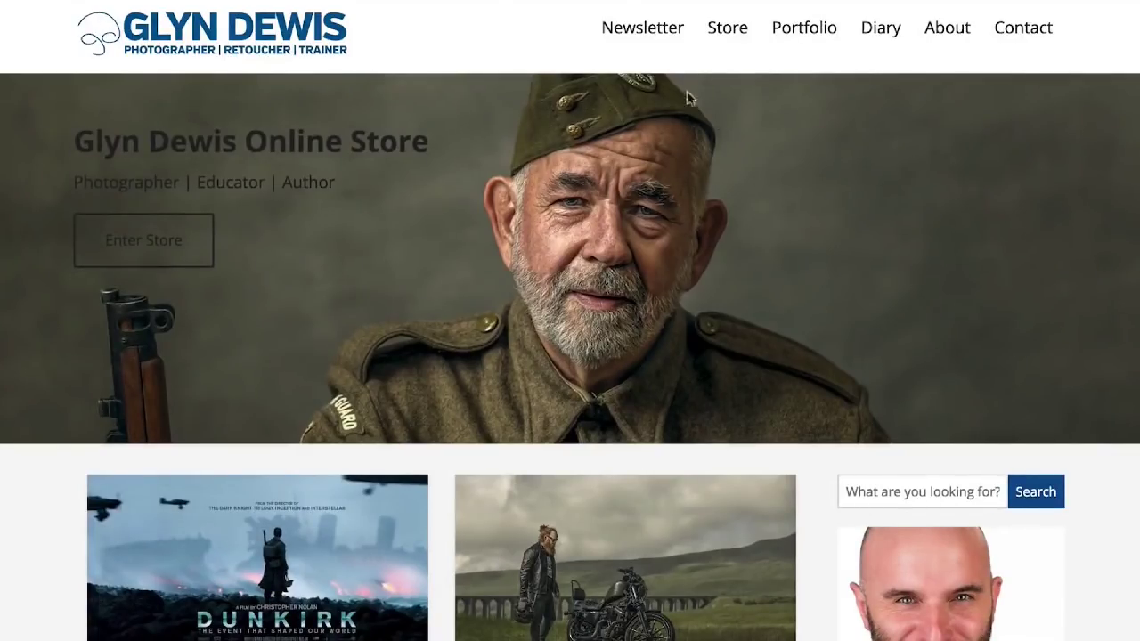
Go to the website's Newsletter page and scroll down to the sign-up form.
left_click(642, 28)
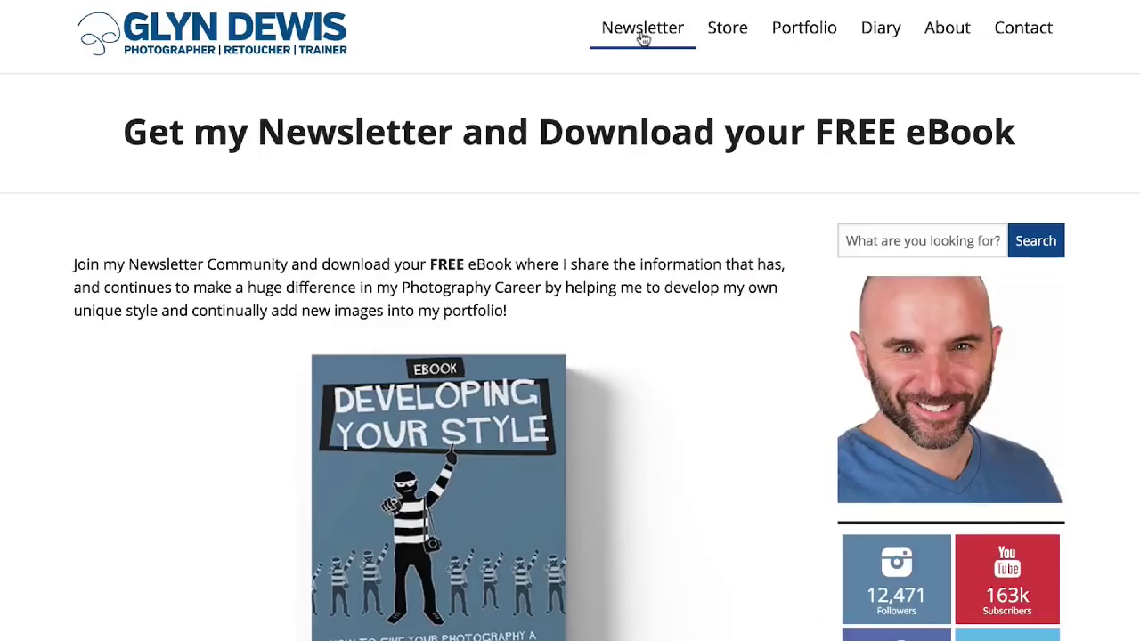
scroll(570, 357, "down", 1)
scroll(119, 269, "down", 6)
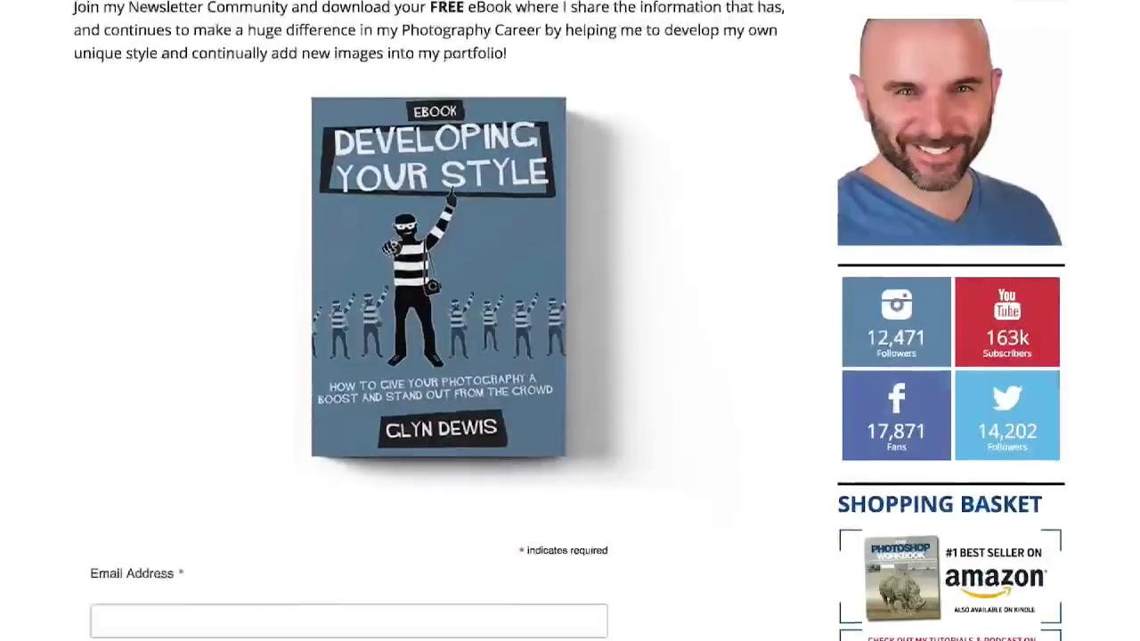
Enter the subscriber's e-mail address, first name and last name, then submit the form.
left_click(120, 270)
type("me@myemailaddress.com")
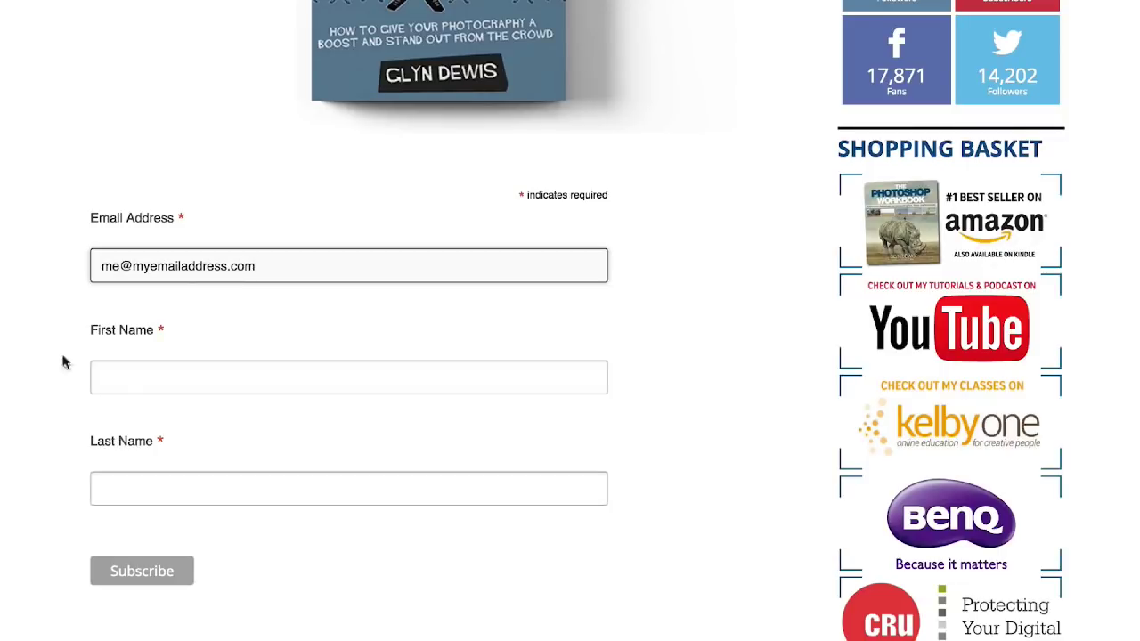
left_click(115, 380)
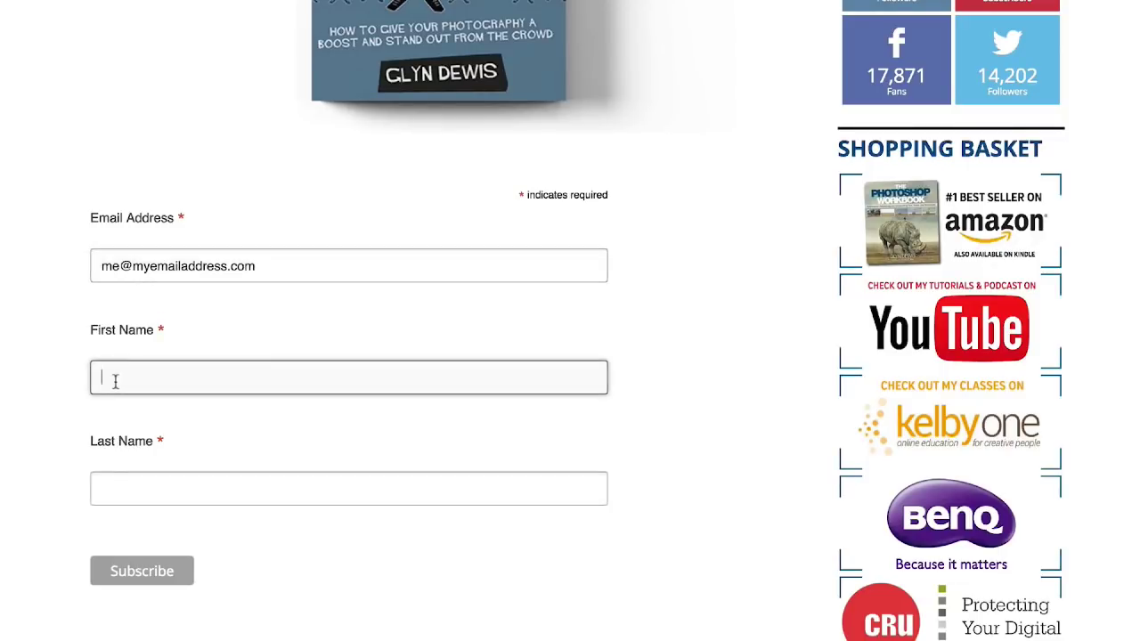
type("John")
key("Tab")
type("Smith")
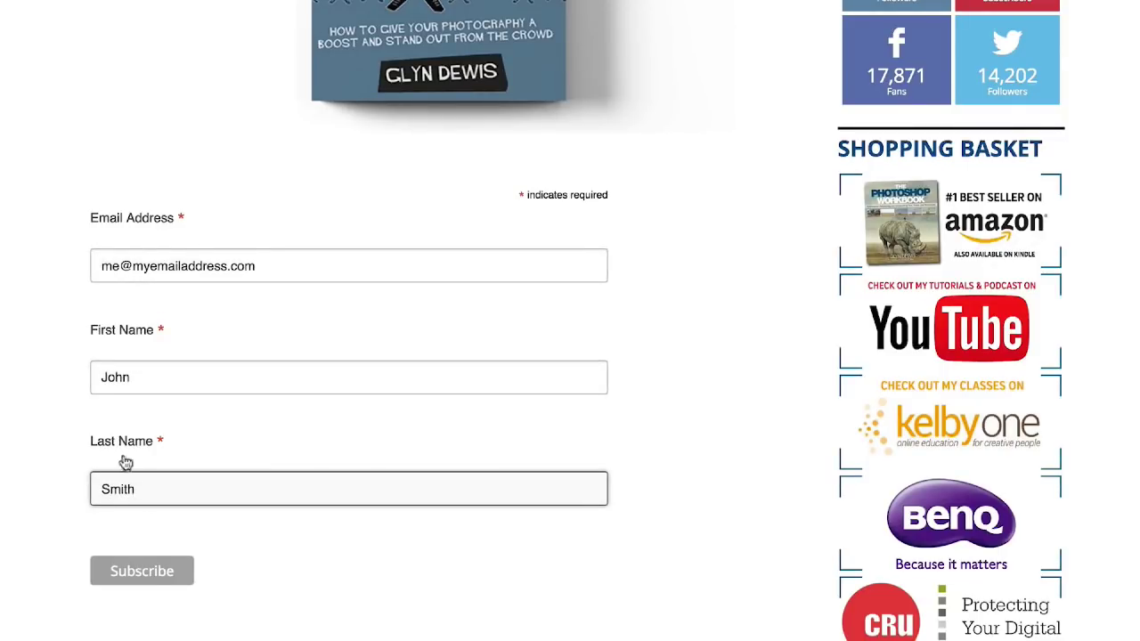
left_click(156, 572)
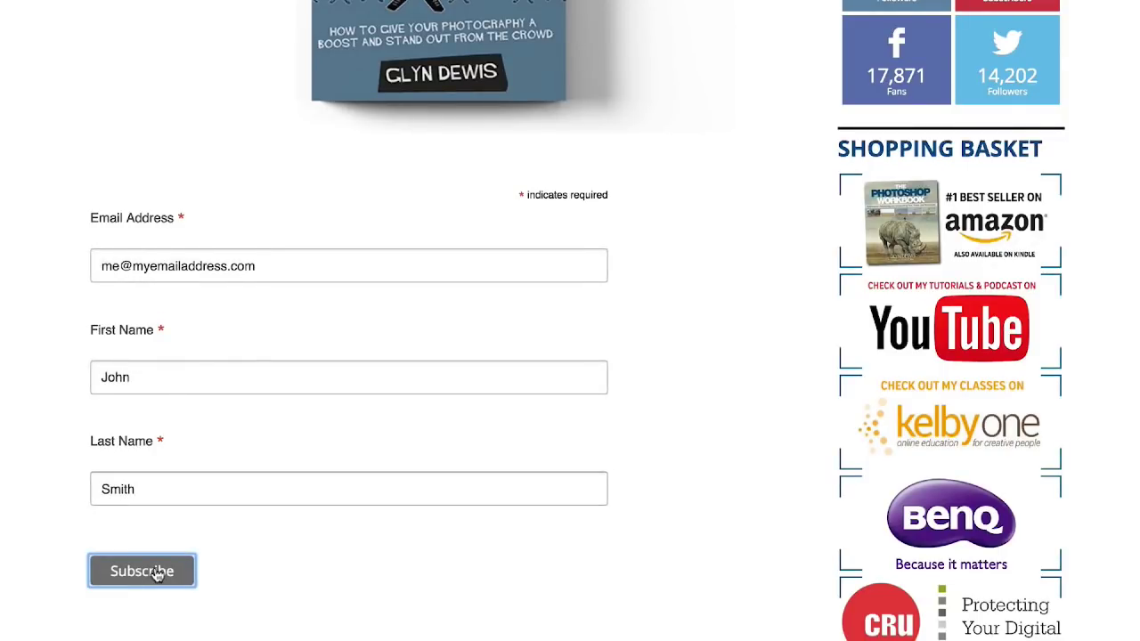